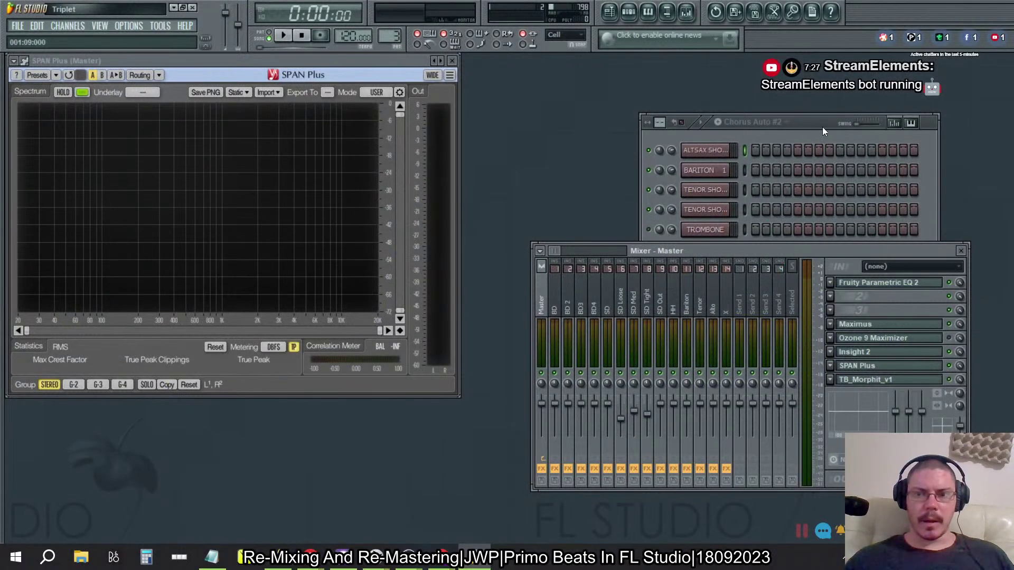
# Step: Review the FX slots of the HH, Tenor, Alto, Baritone, SD Out, BD4 and SD inserts
pyautogui.click(701, 297)
pyautogui.click(700, 297)
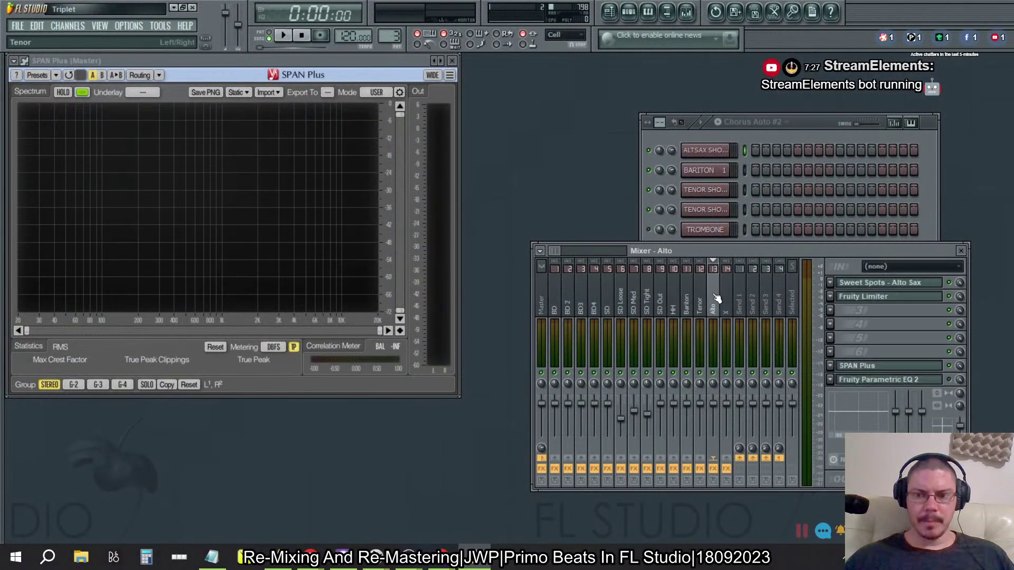
pyautogui.click(700, 298)
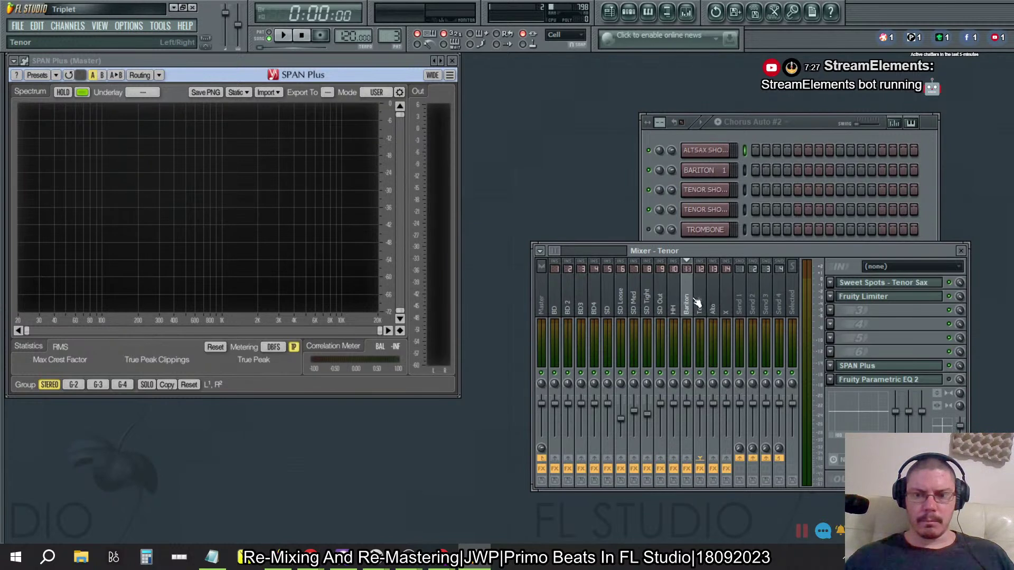
pyautogui.click(688, 302)
pyautogui.click(715, 301)
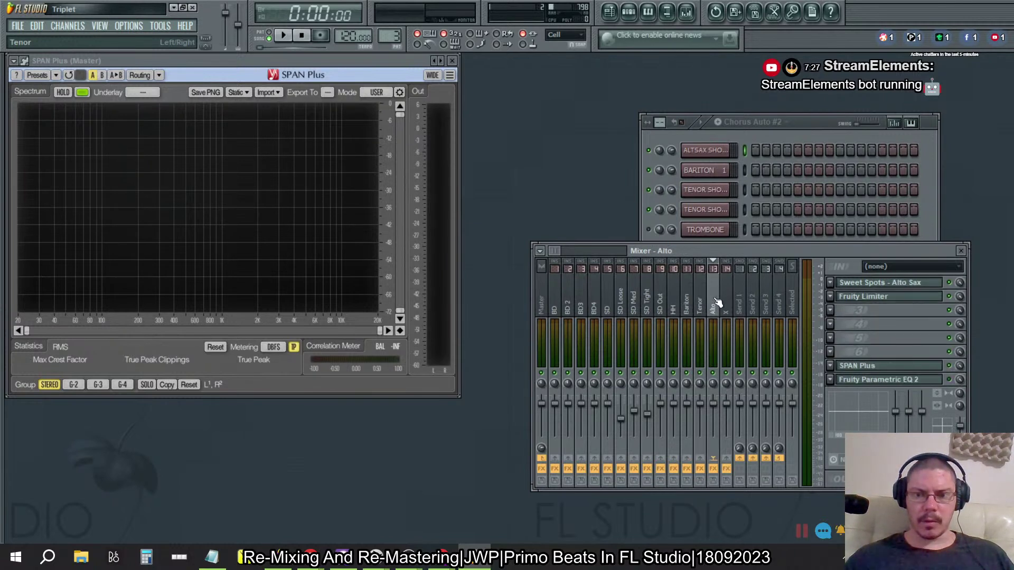
pyautogui.click(674, 304)
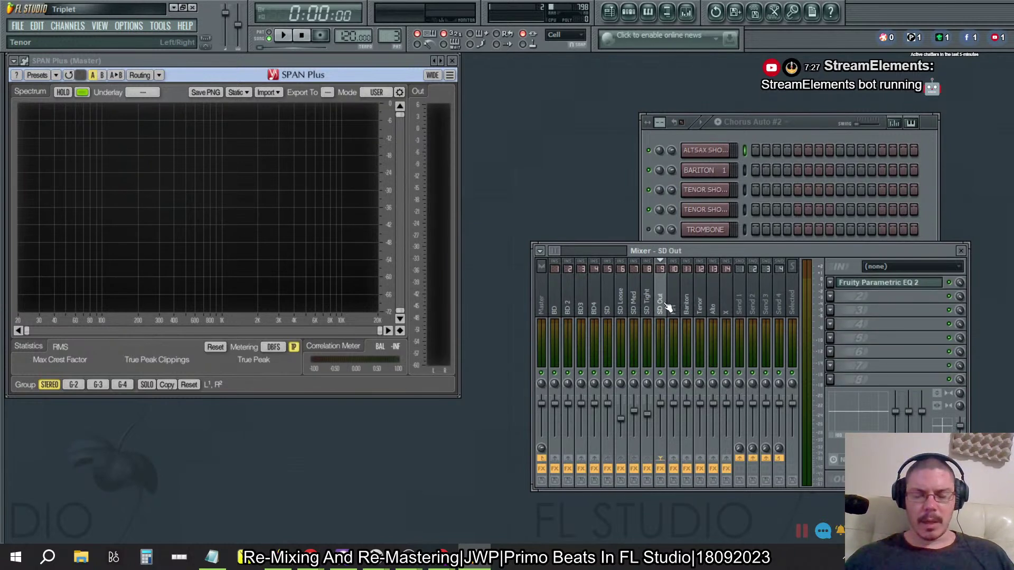
pyautogui.click(675, 308)
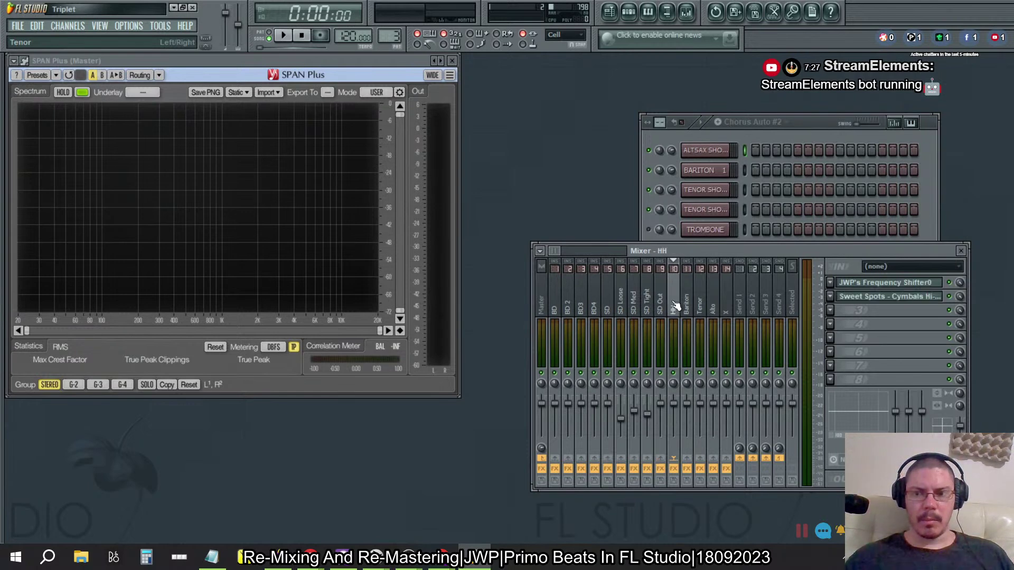
pyautogui.click(660, 299)
pyautogui.click(596, 295)
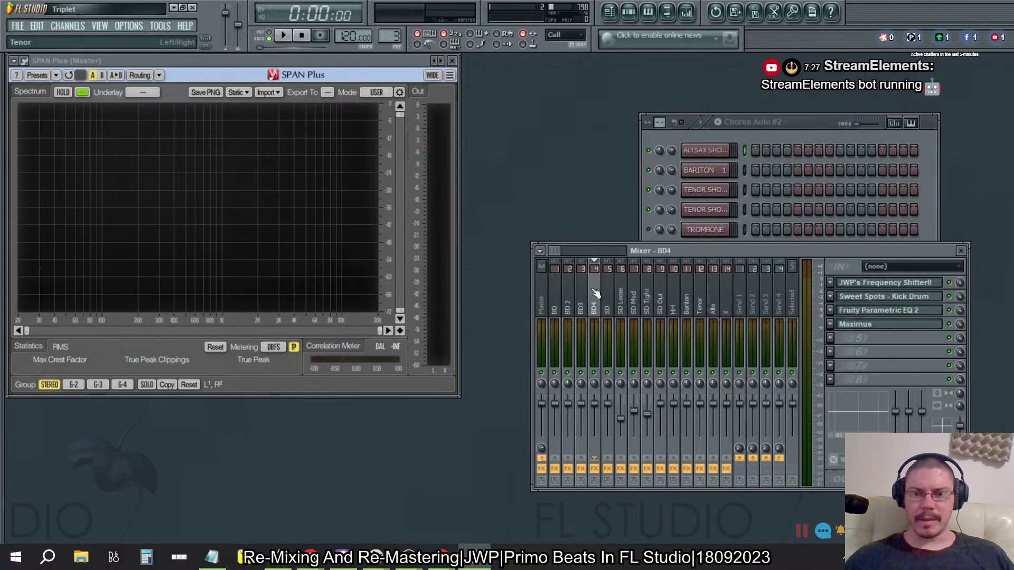
pyautogui.click(568, 299)
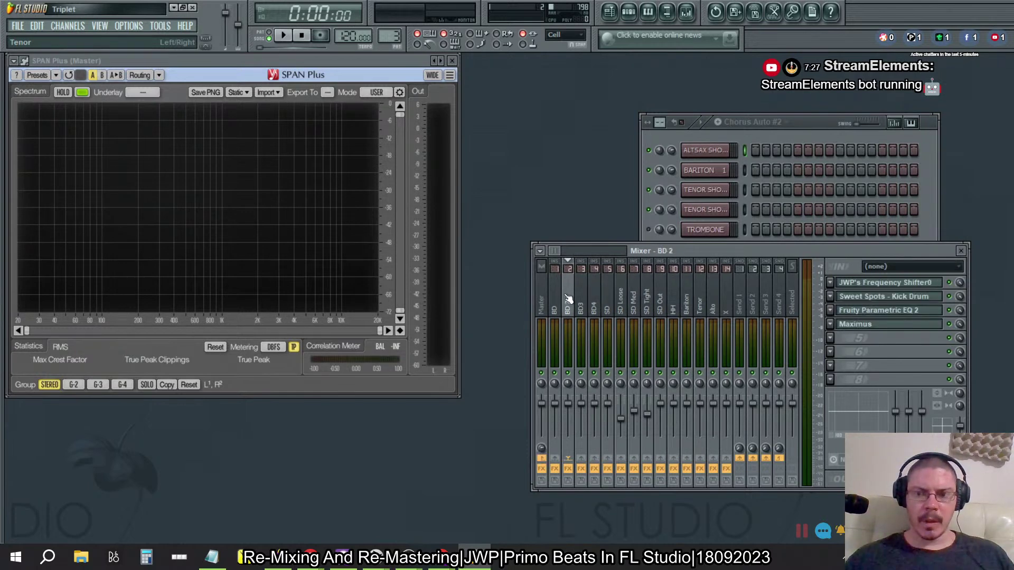
pyautogui.click(612, 301)
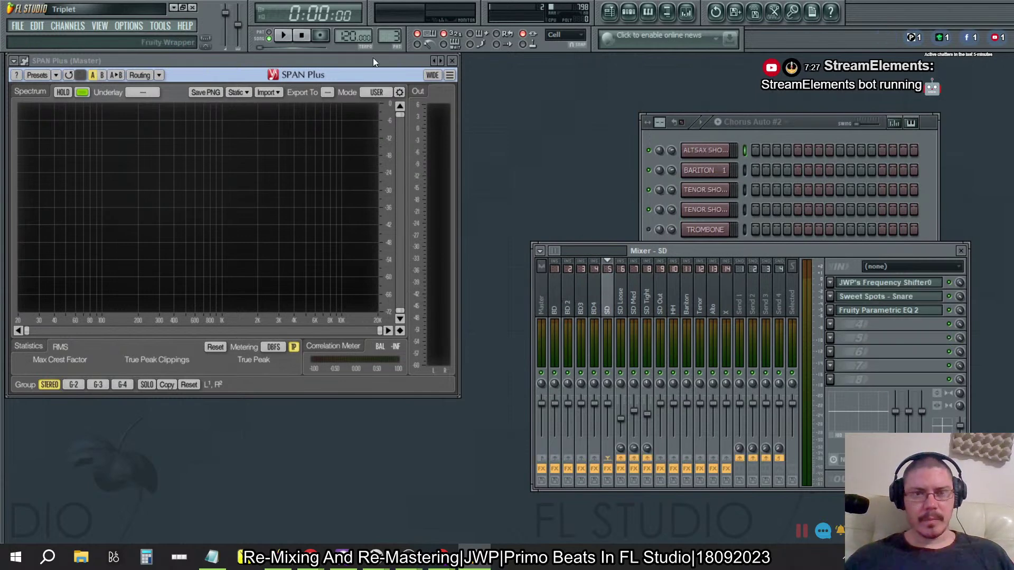
# Step: Play the song and show the Master insert's effect chain
pyautogui.press('space')
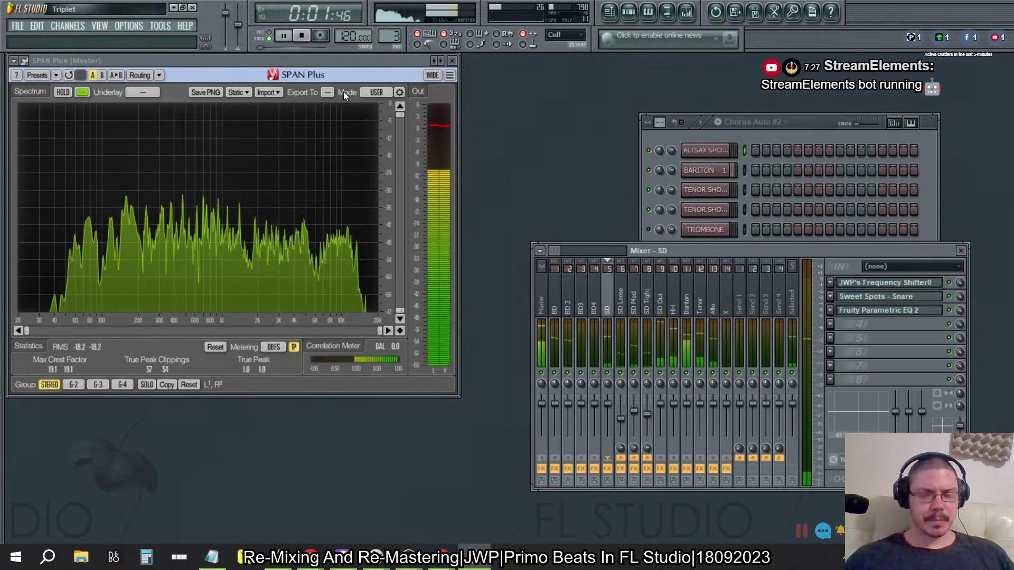
pyautogui.click(545, 295)
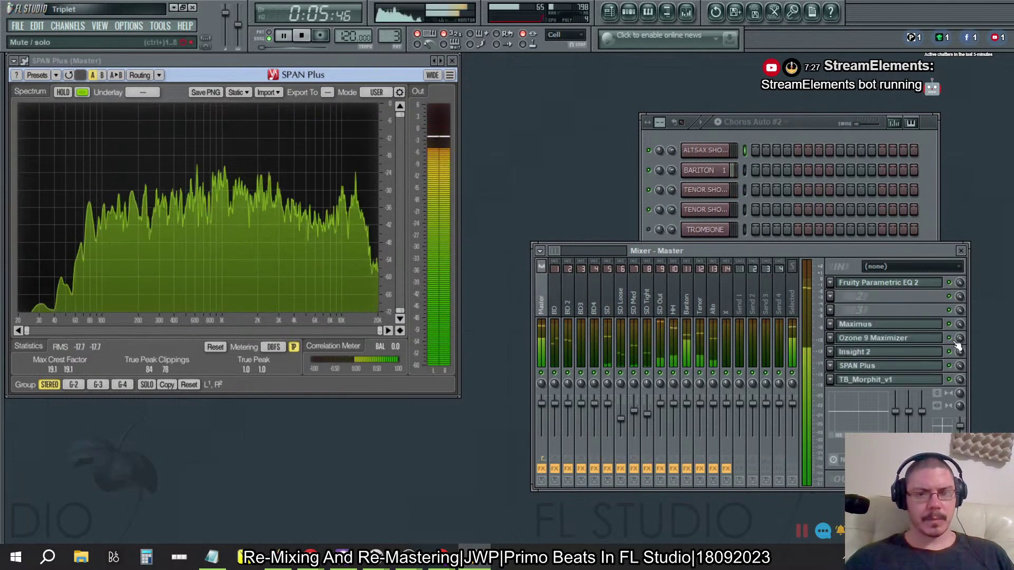
pyautogui.hotkey('alt', 'Tab')
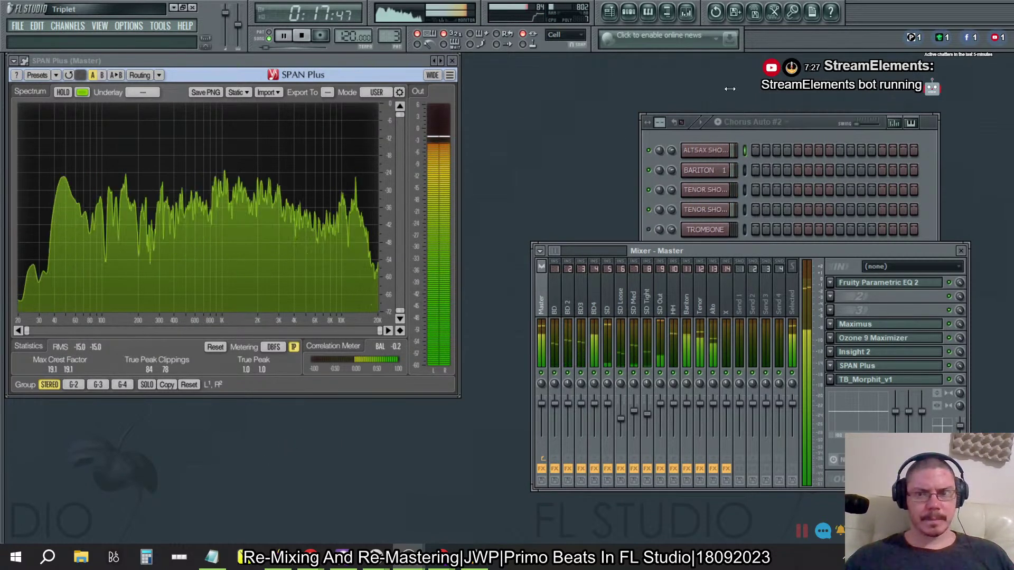
pyautogui.hotkey('alt', 'Tab')
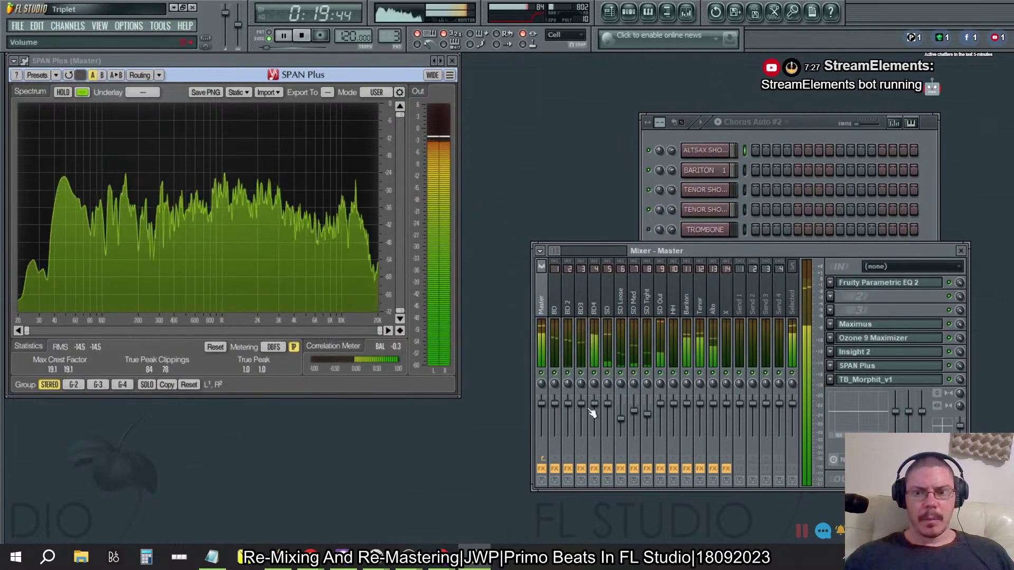
# Step: Stop at the start, disable TB_Morphit on the master, and audition the song again
pyautogui.click(301, 36)
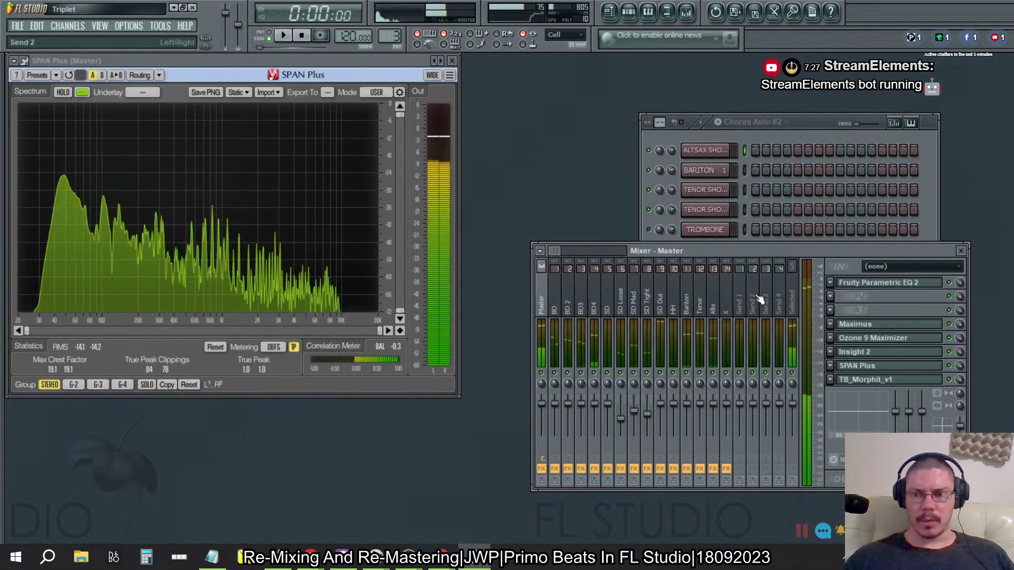
pyautogui.click(948, 379)
pyautogui.press('space')
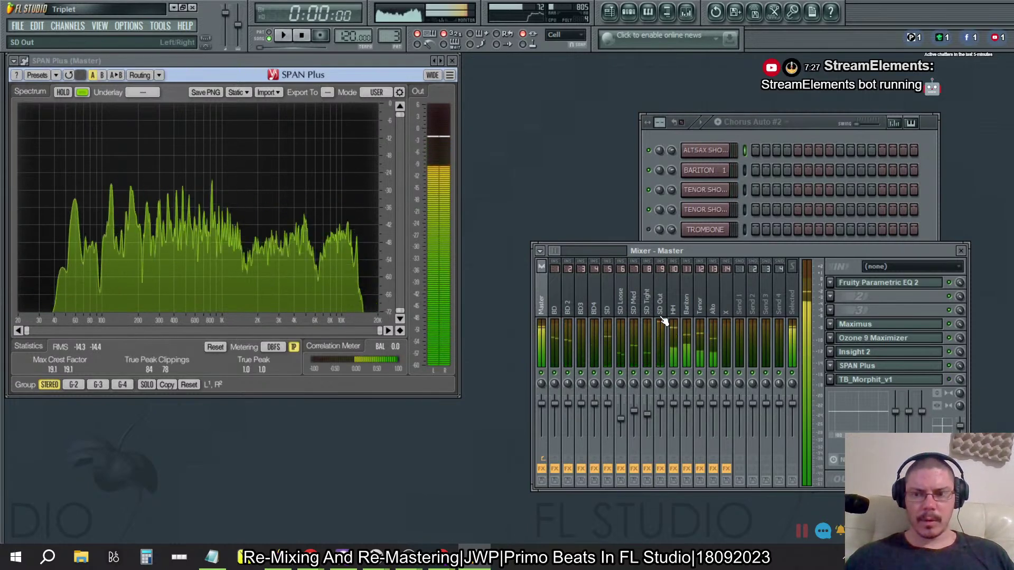
pyautogui.press('space')
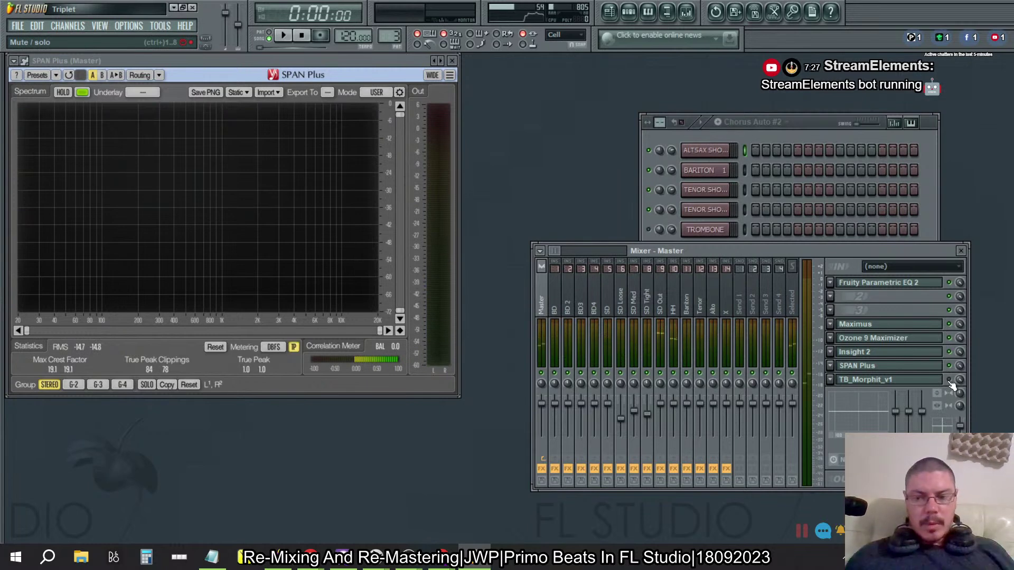
# Step: Set Speaker (Realtek) as the playback device, close Notepad, and play the song briefly
pyautogui.hotkey('alt', 'Tab')
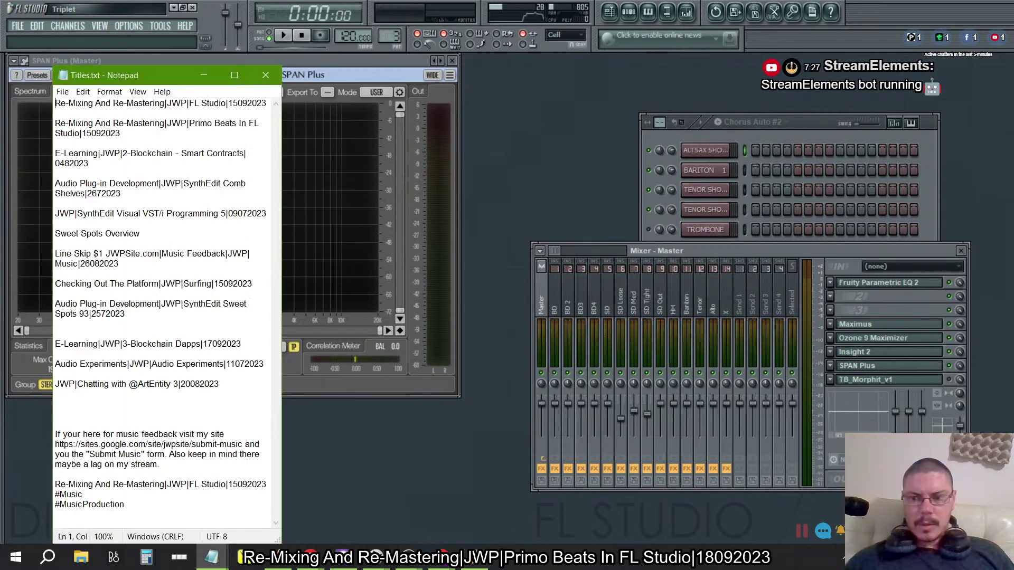
pyautogui.click(990, 493)
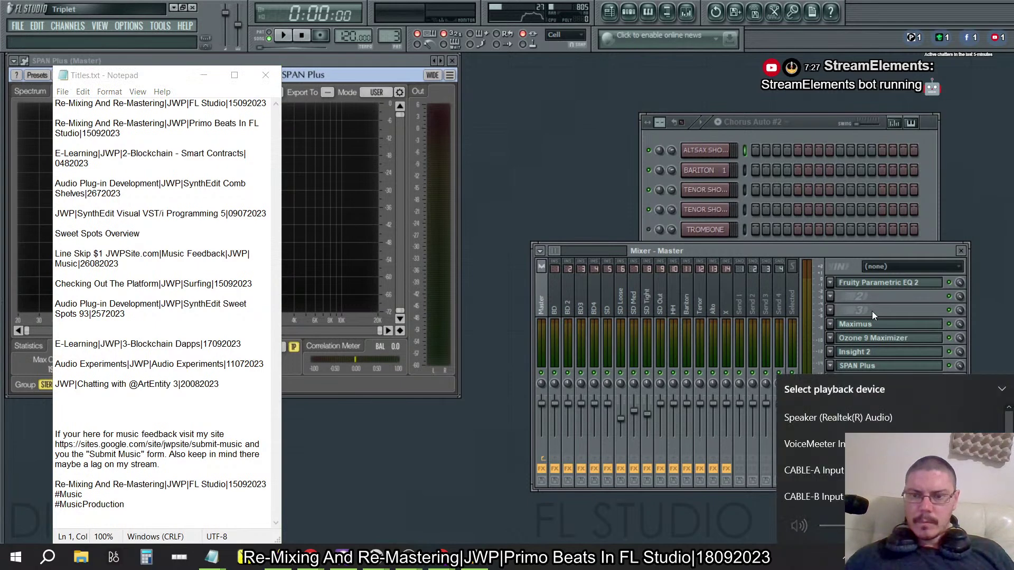
pyautogui.click(859, 409)
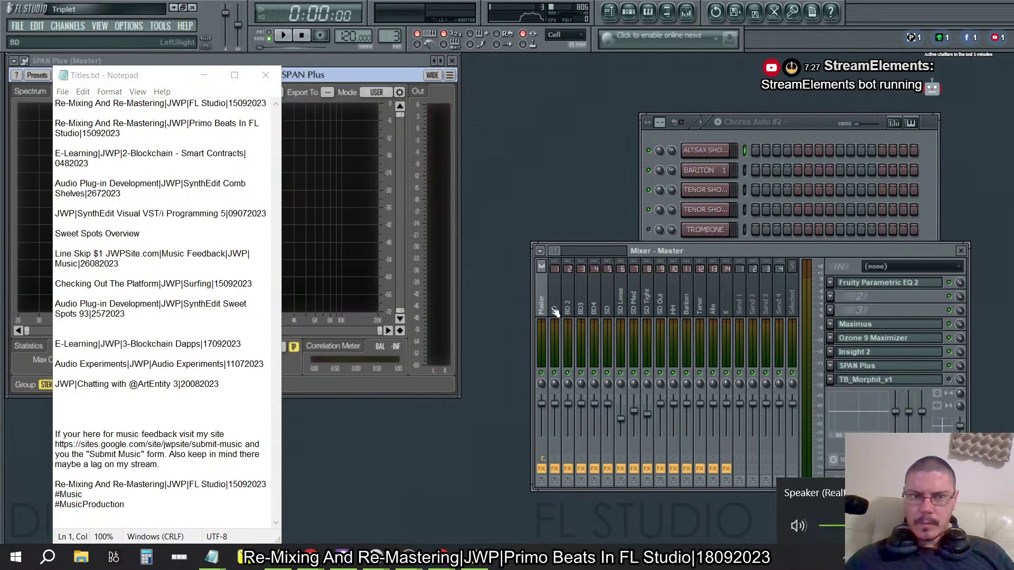
pyautogui.click(265, 75)
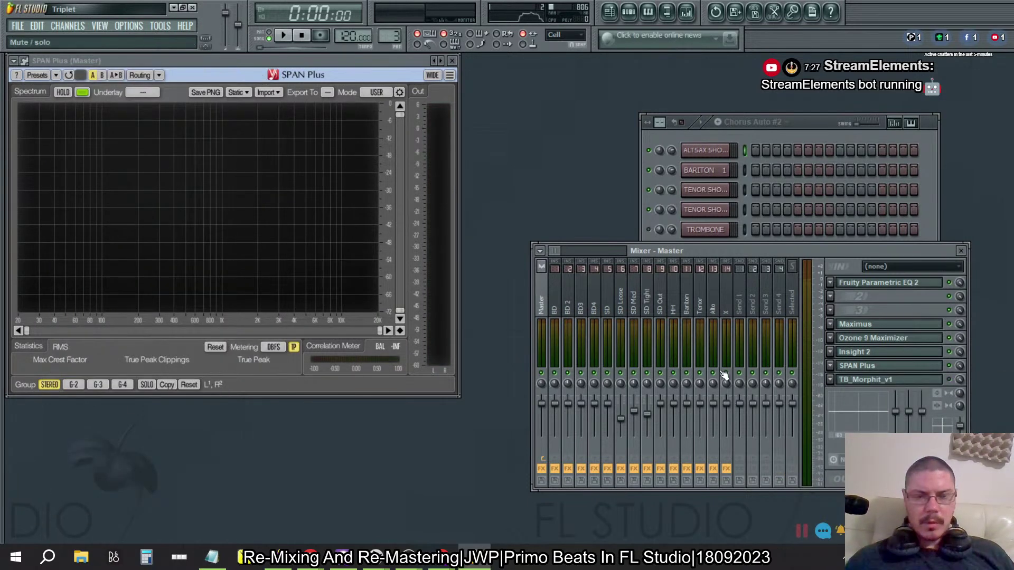
pyautogui.press('space')
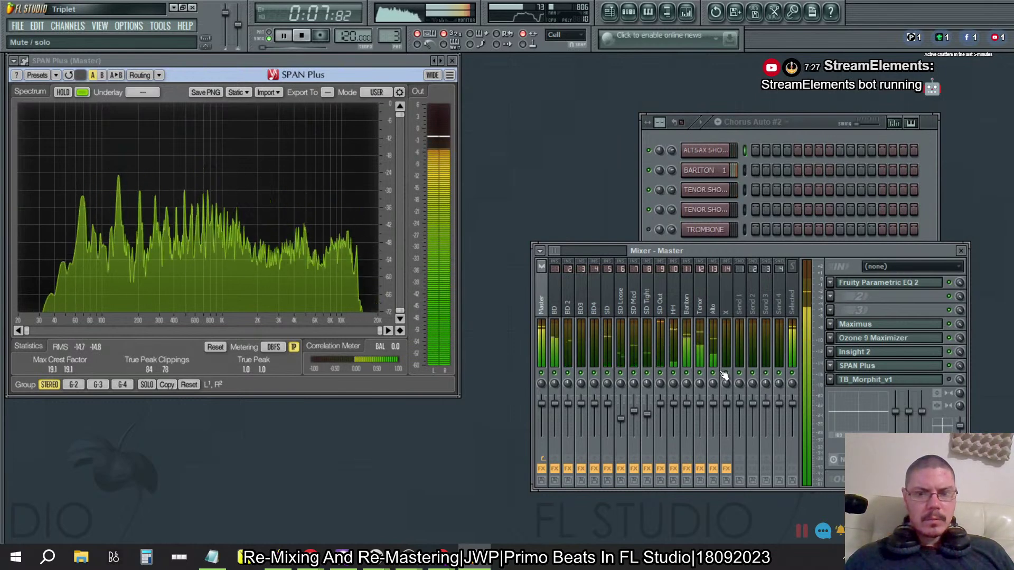
pyautogui.press('space')
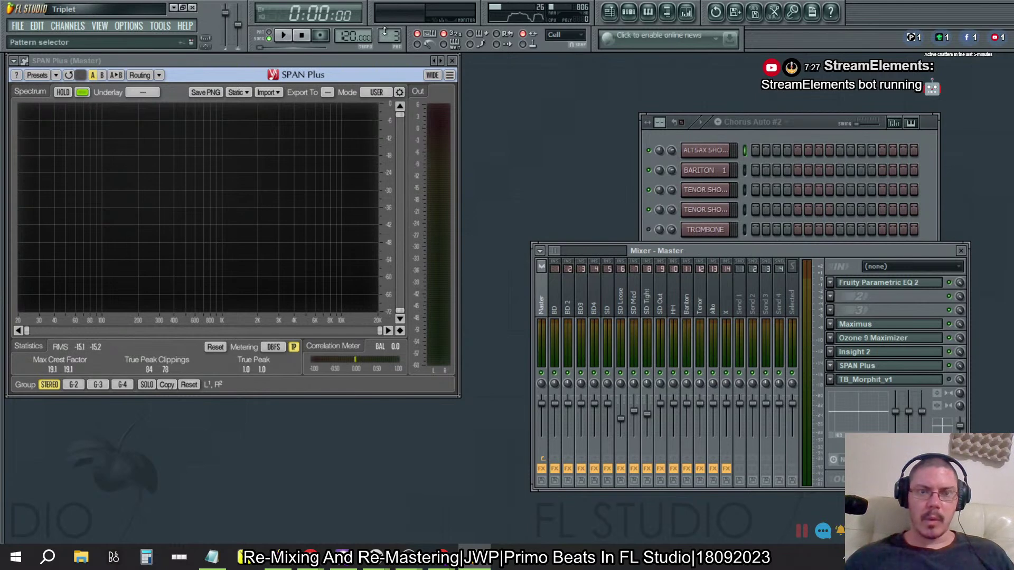
# Step: Select the BD insert and inspect the Mixer Options, closing them unchanged
pyautogui.click(810, 119)
pyautogui.click(556, 295)
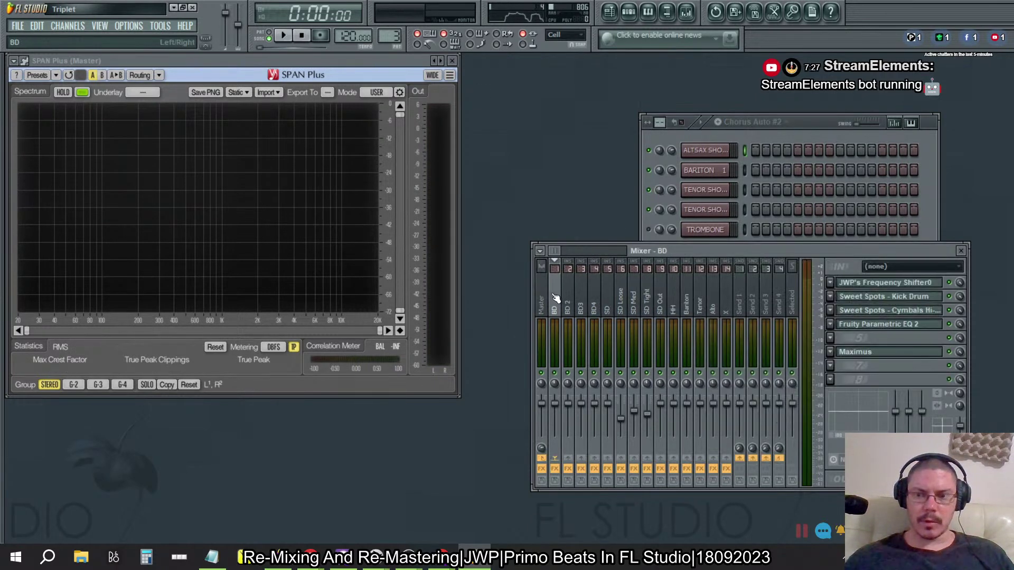
pyautogui.click(538, 250)
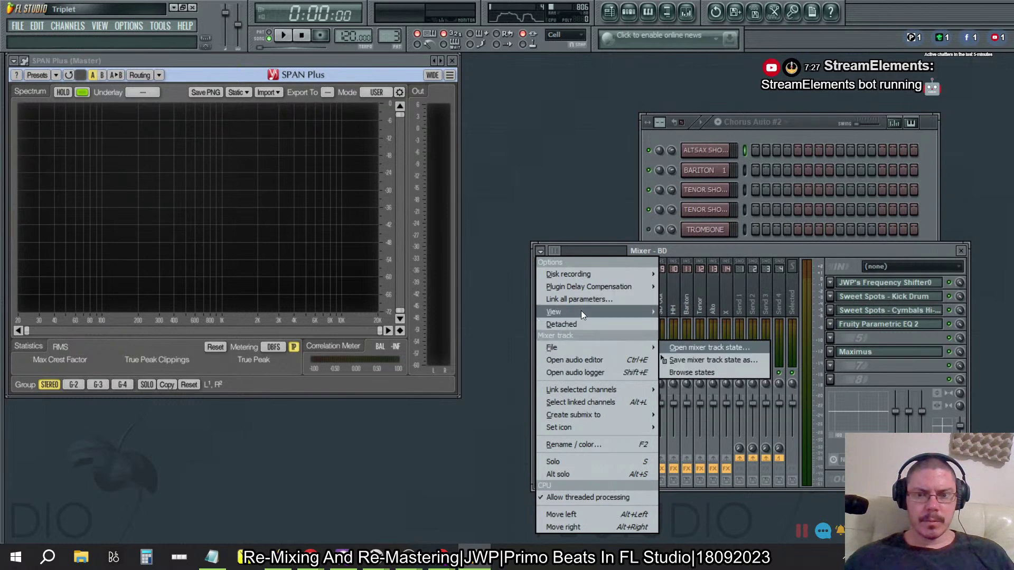
pyautogui.moveTo(568, 274)
pyautogui.click(873, 283)
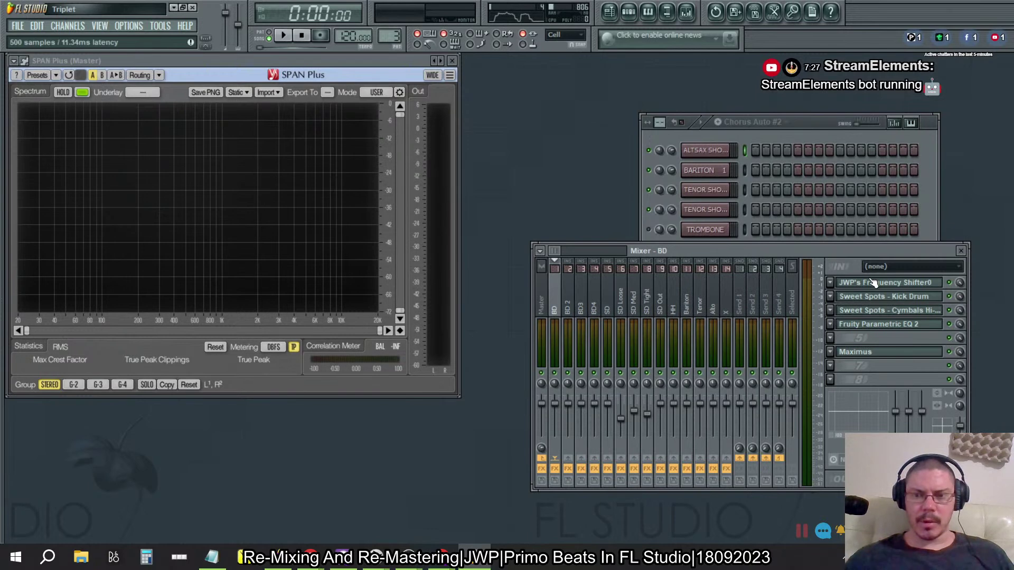
# Step: Inspect and close JWP Frequency Shifter, then recheck the Disk recording and Plugin Delay Compensation options
pyautogui.click(523, 170)
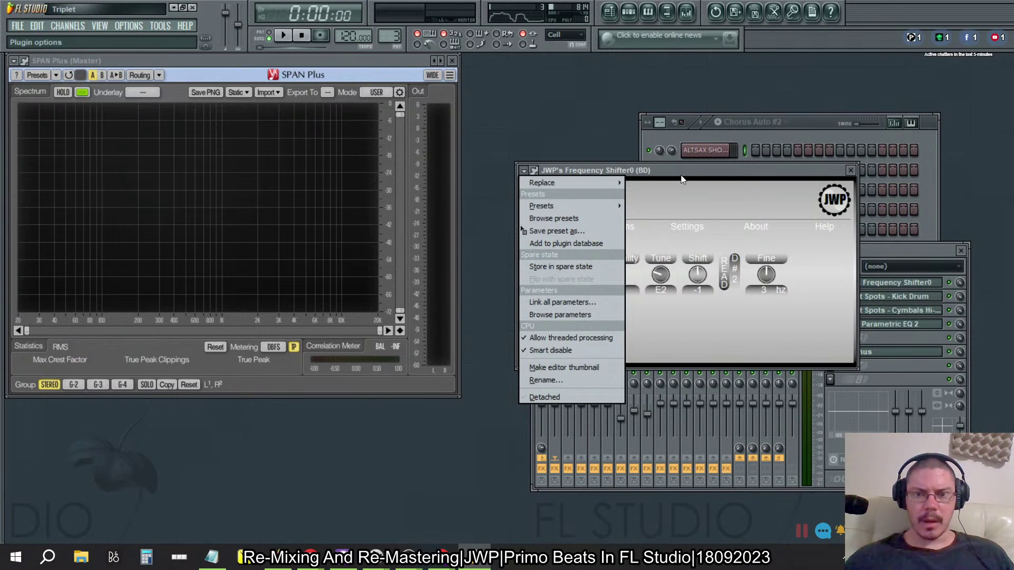
pyautogui.click(699, 172)
pyautogui.click(849, 170)
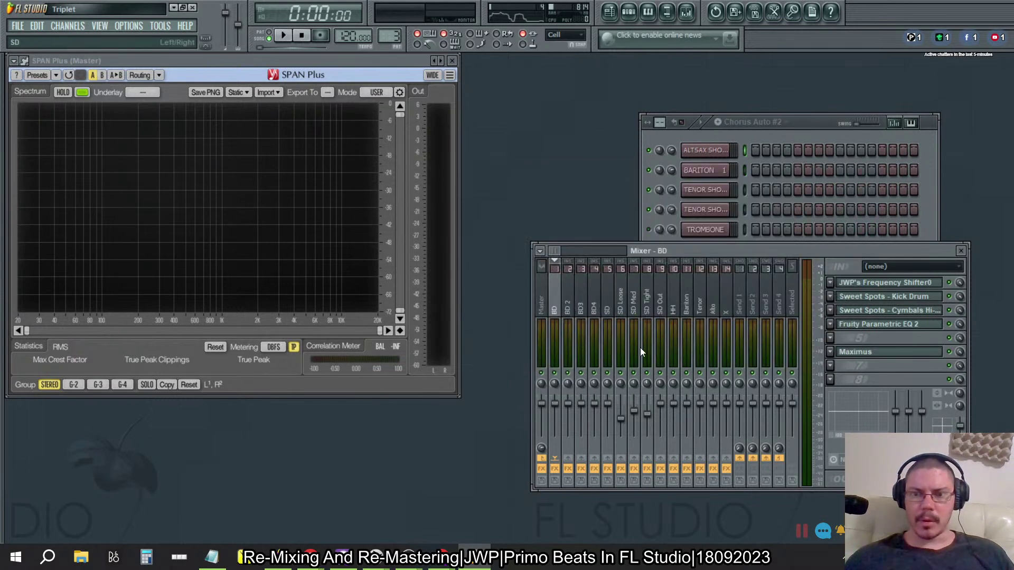
pyautogui.click(540, 252)
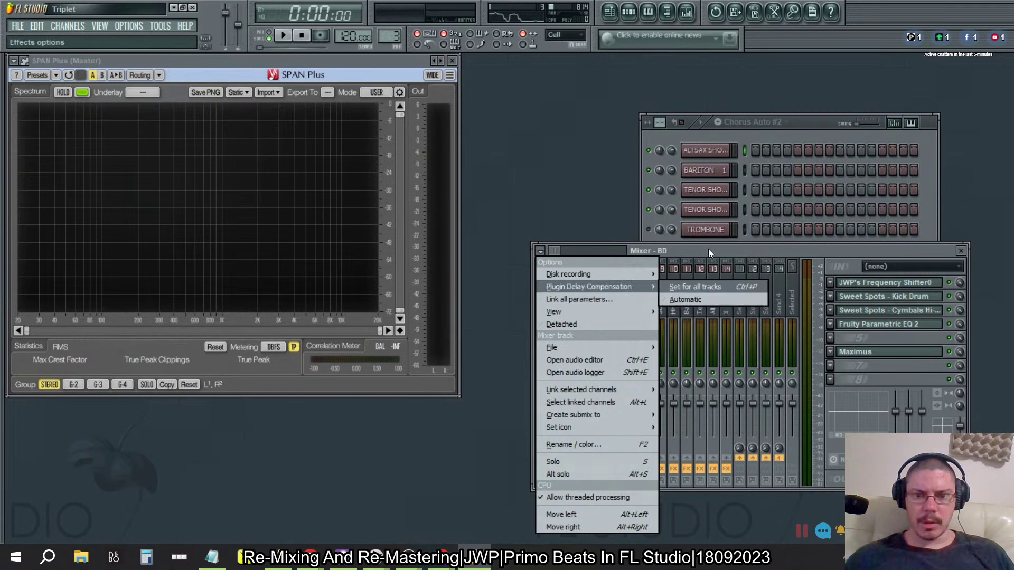
pyautogui.moveTo(588, 287)
pyautogui.click(721, 248)
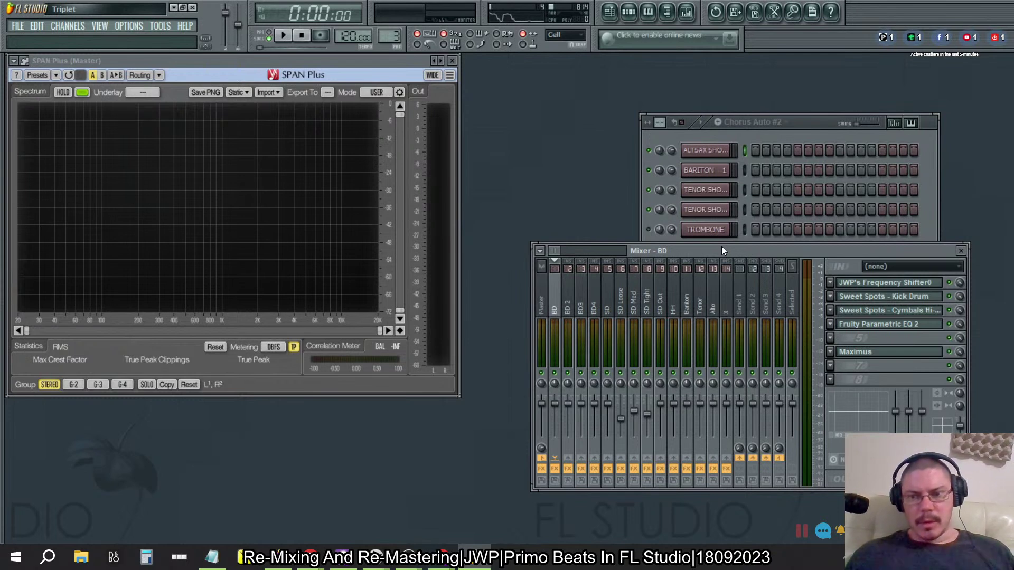
pyautogui.click(596, 294)
pyautogui.click(568, 305)
pyautogui.click(674, 301)
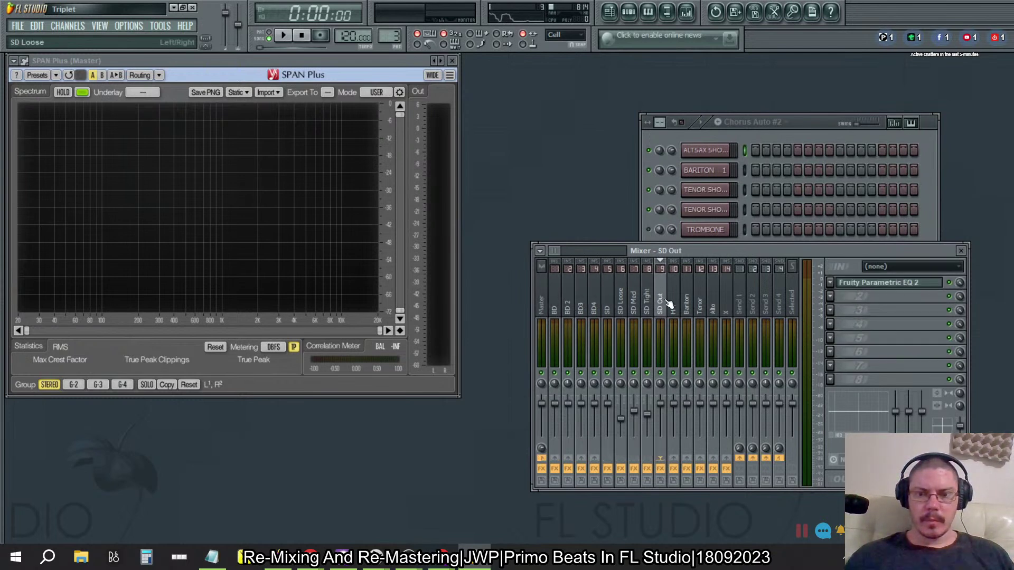
pyautogui.click(726, 300)
pyautogui.click(661, 309)
pyautogui.click(607, 306)
pyautogui.click(568, 306)
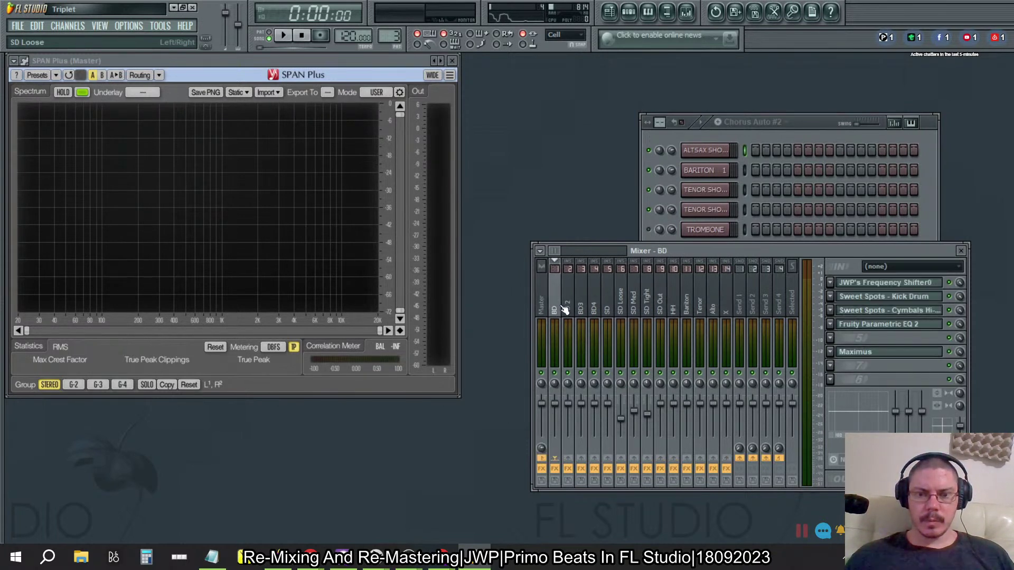
pyautogui.click(634, 300)
pyautogui.click(686, 301)
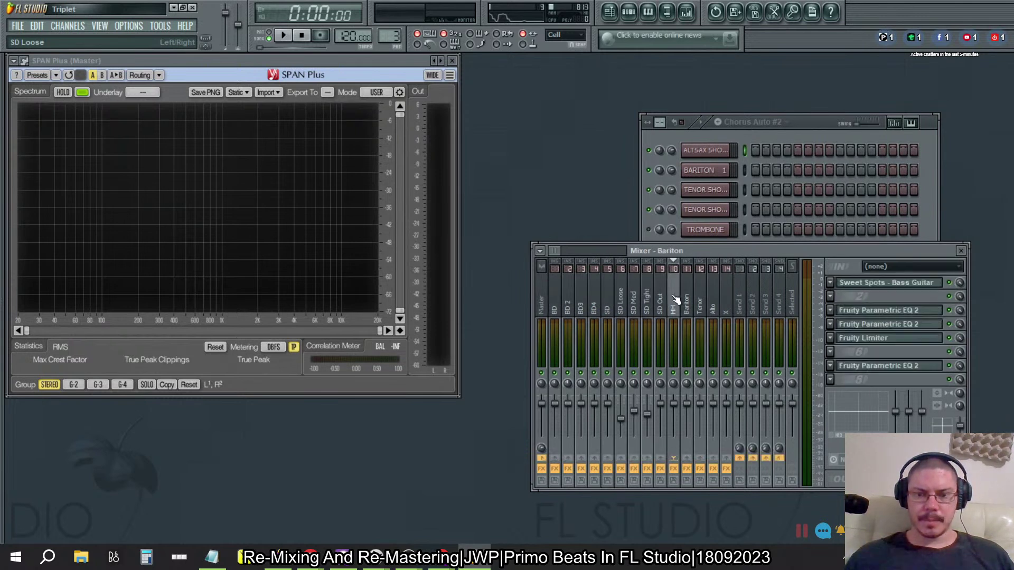
pyautogui.click(622, 297)
pyautogui.click(595, 317)
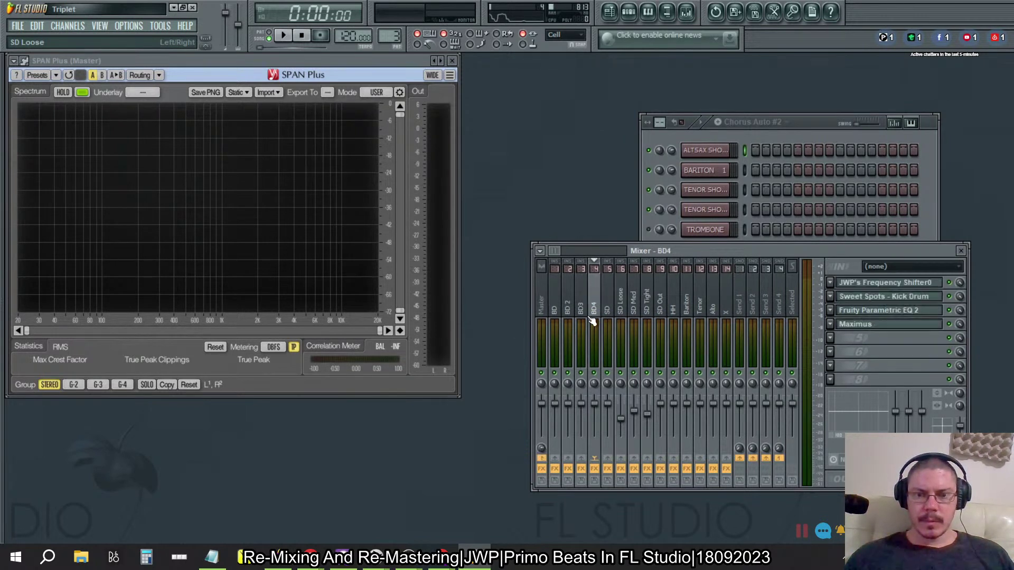
pyautogui.click(556, 315)
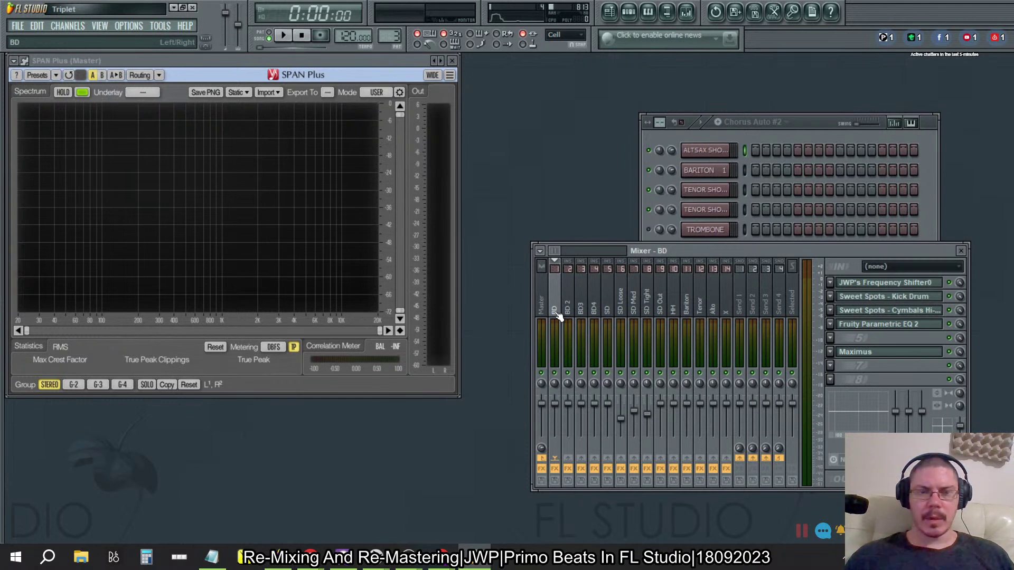
pyautogui.click(307, 37)
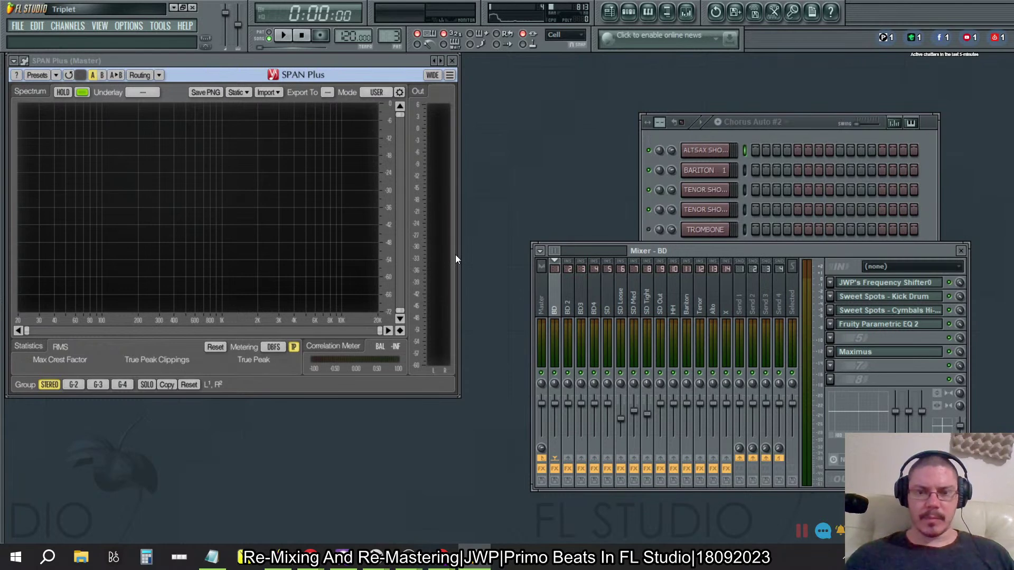
# Step: Look through the FILE menu and close it without changes
pyautogui.click(18, 27)
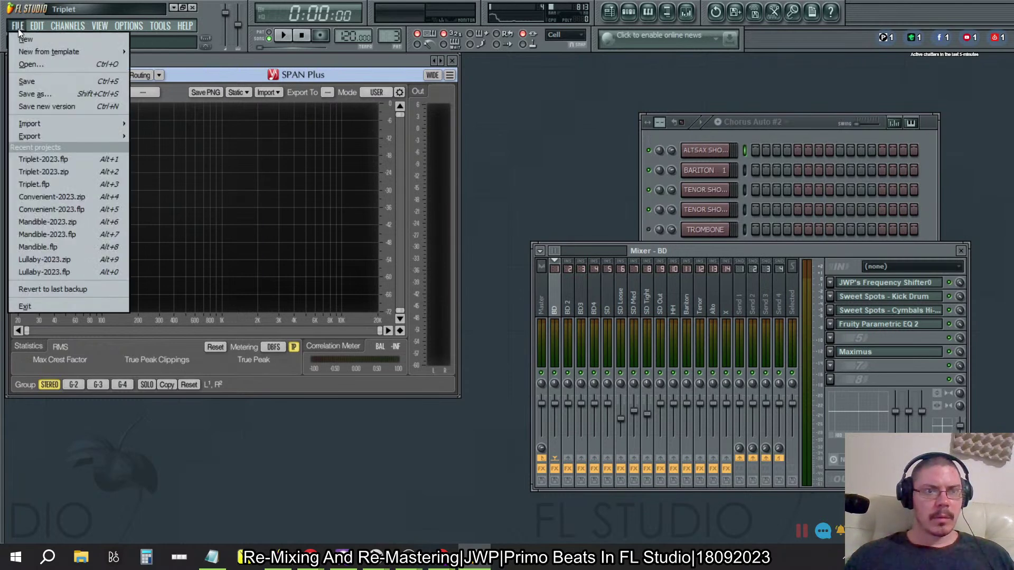
pyautogui.click(18, 29)
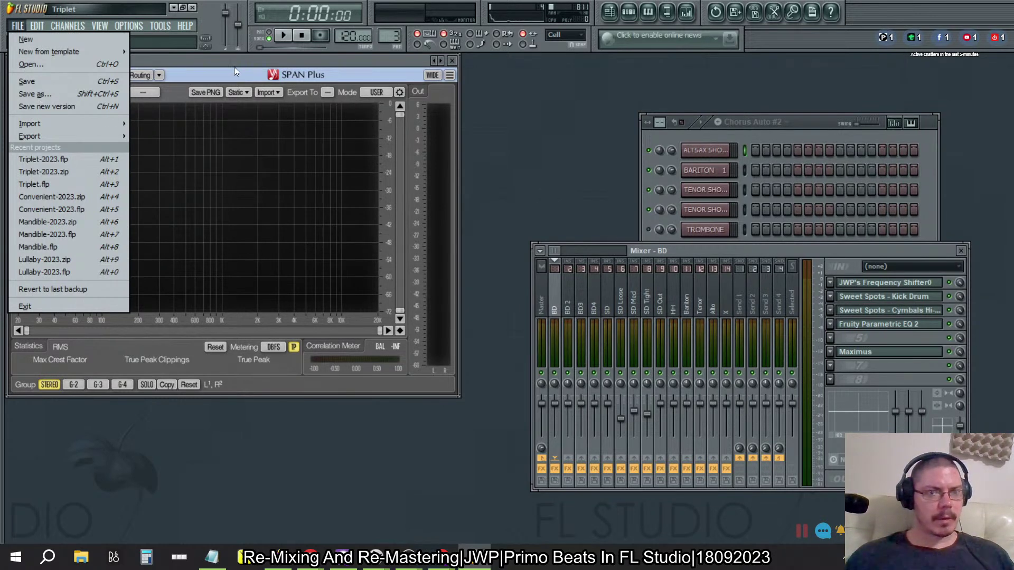
pyautogui.click(70, 26)
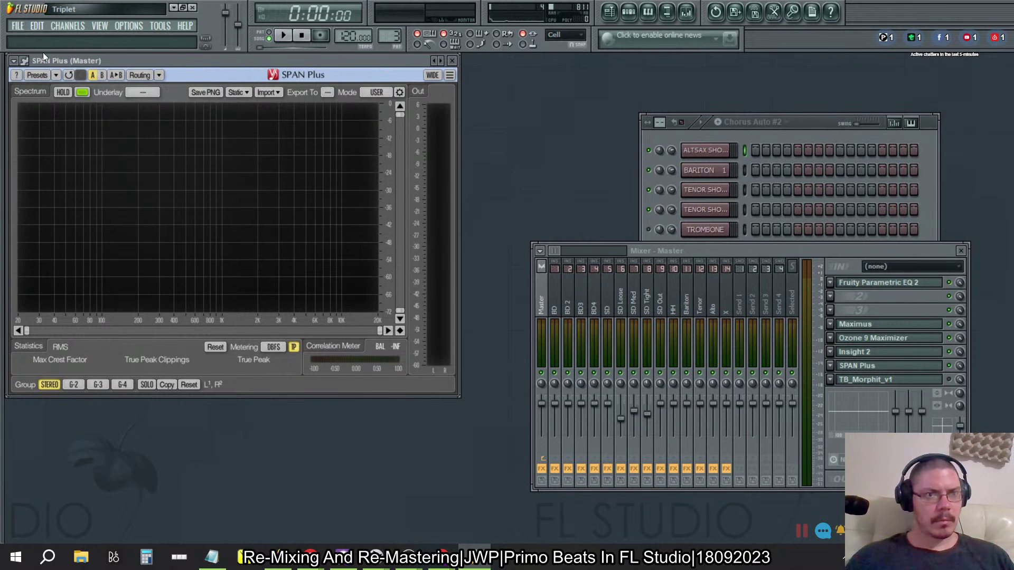
# Step: Save the project as a renamed Triplet-2023 copy and reselect the BD insert
pyautogui.click(18, 25)
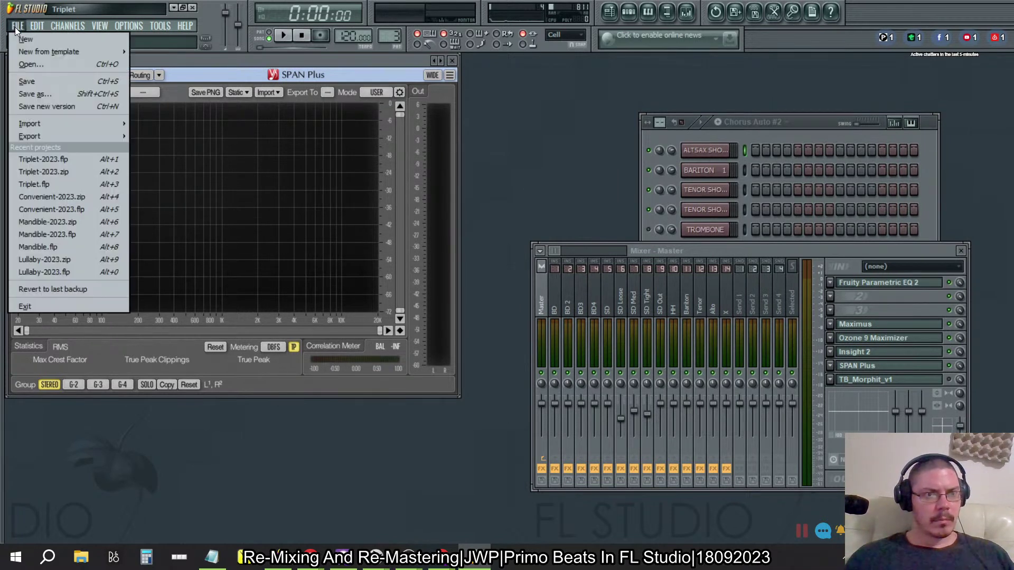
pyautogui.click(29, 94)
pyautogui.click(240, 363)
pyautogui.press('BackSpace')
pyautogui.write('-2023-iZflp')
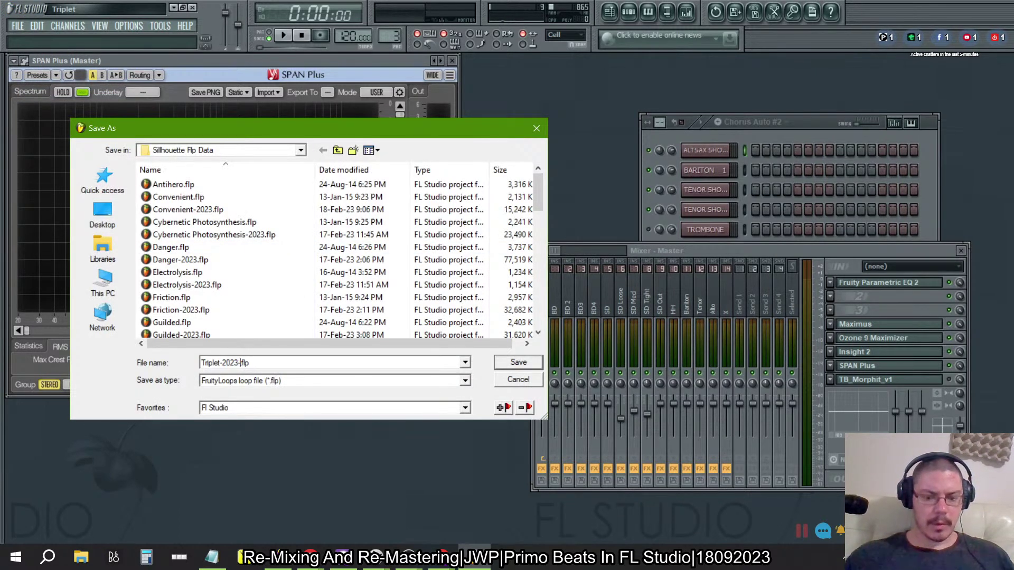
pyautogui.click(518, 362)
pyautogui.click(634, 301)
pyautogui.click(560, 303)
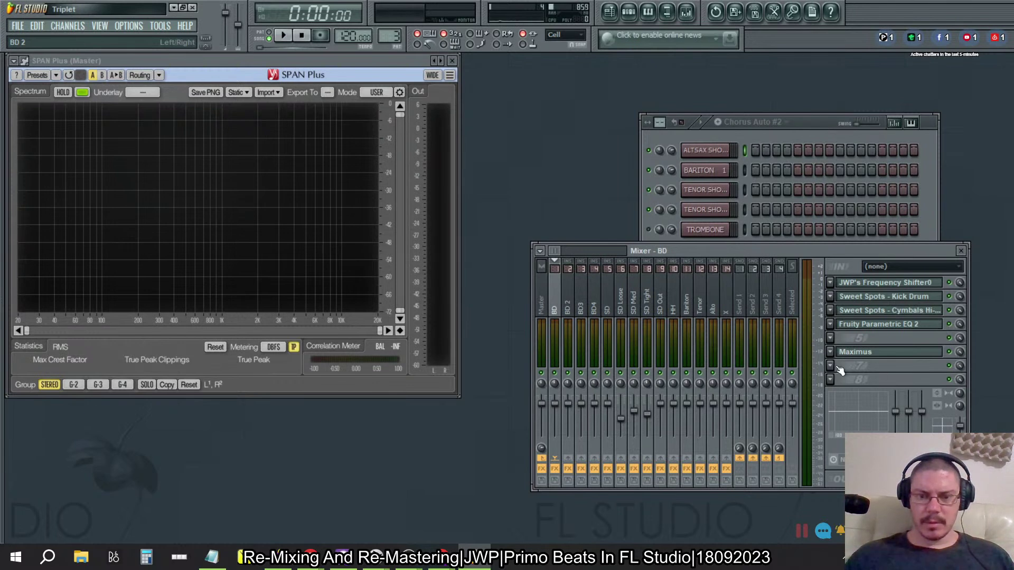
# Step: Browse saved mixer track states via the mixer menu's File > Browse states, finding 19 files
pyautogui.click(539, 251)
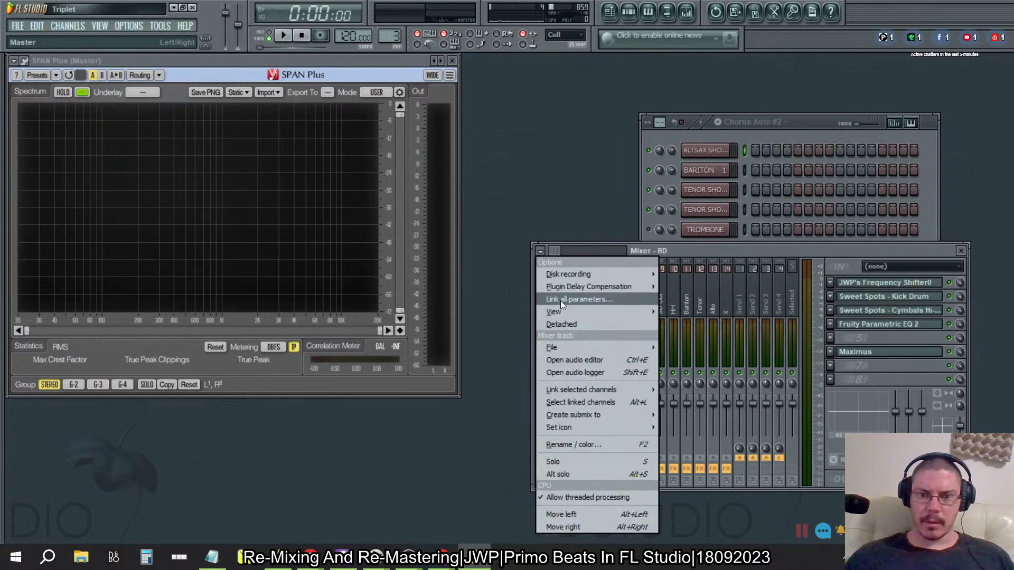
pyautogui.click(722, 250)
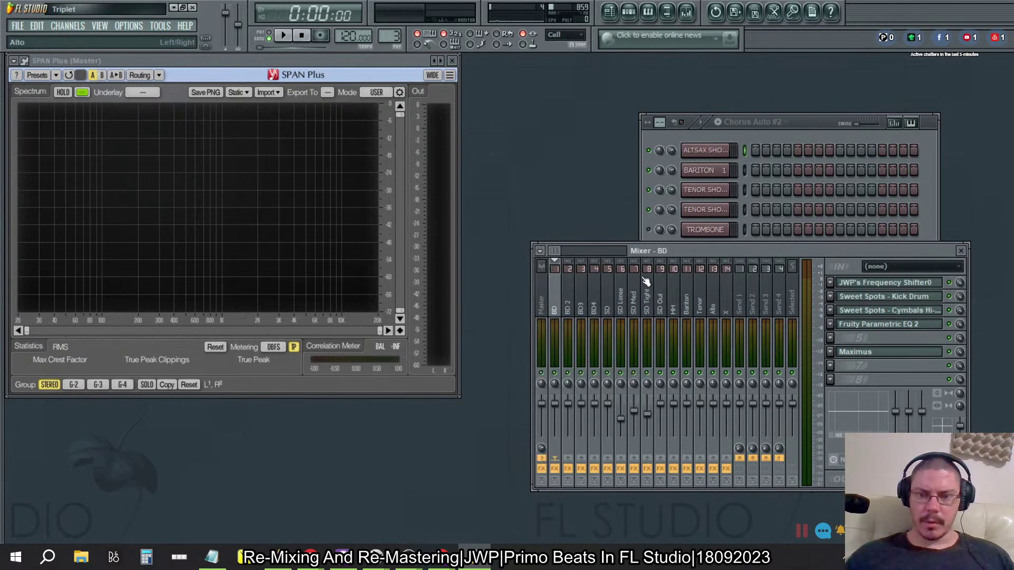
pyautogui.click(540, 256)
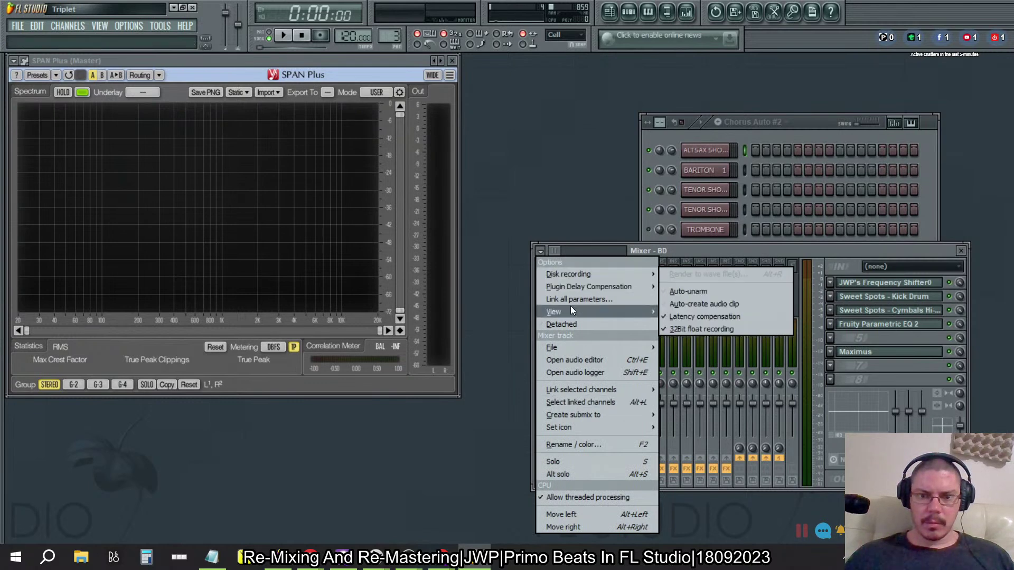
pyautogui.moveTo(552, 348)
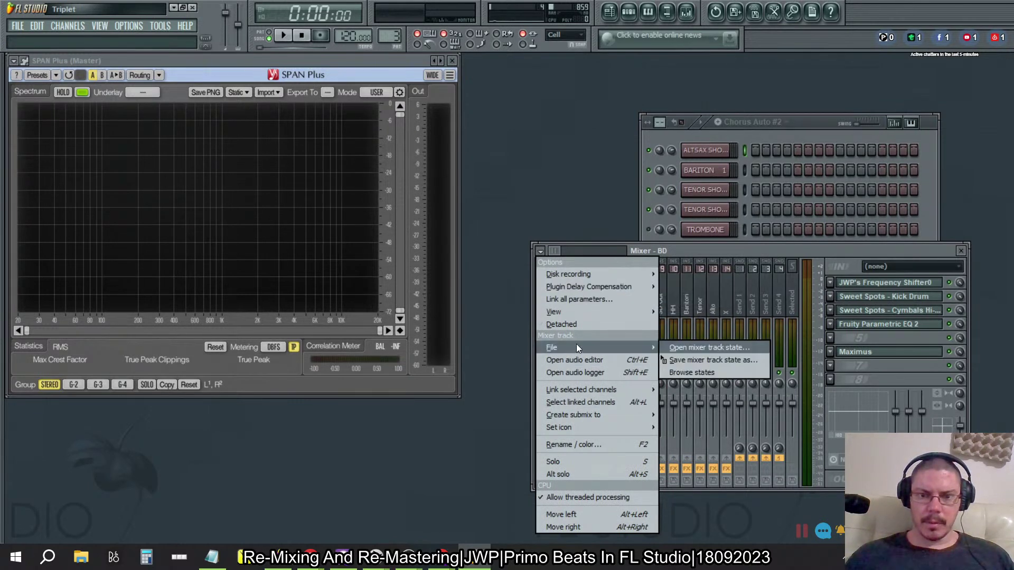
pyautogui.click(687, 372)
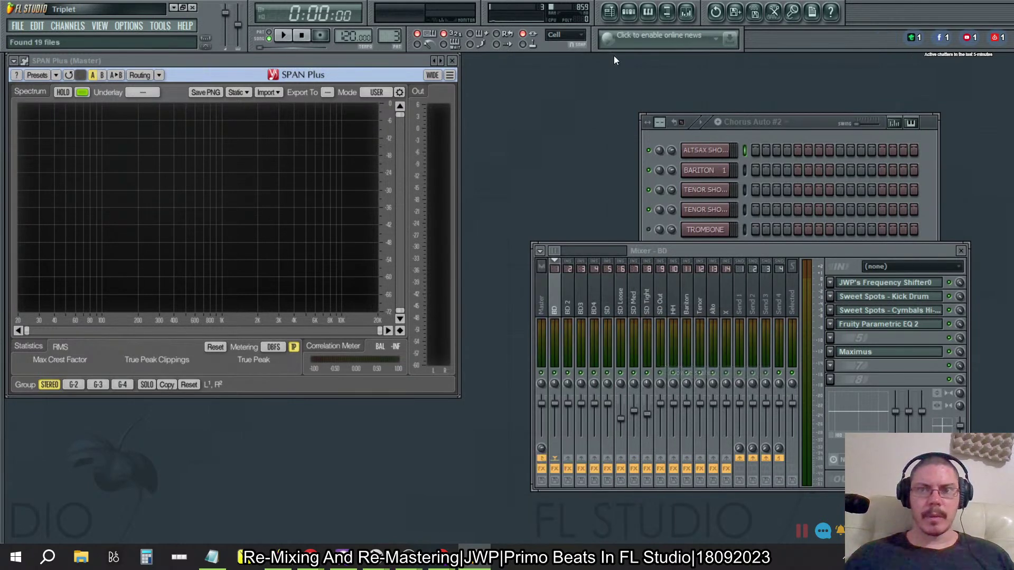
# Step: Show the browser with Alt+F8 and move the mixer to the screen centre
pyautogui.hotkey('alt', 'F8')
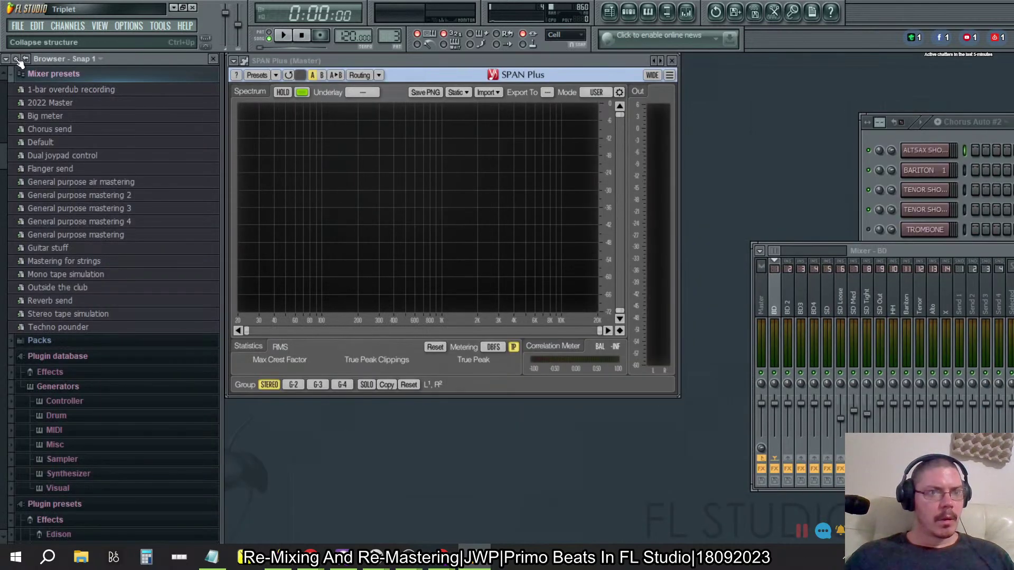
pyautogui.click(8, 60)
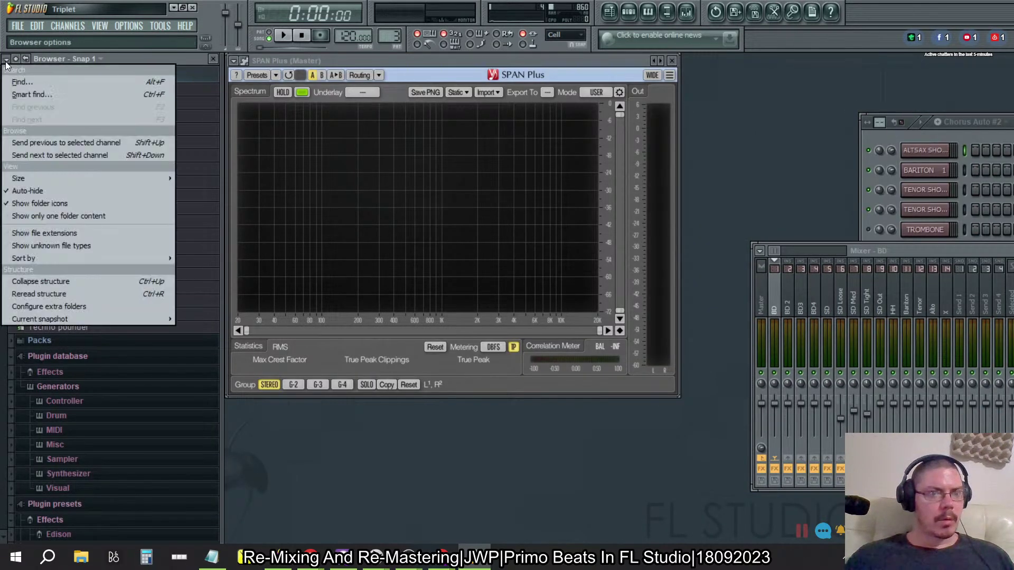
pyautogui.click(27, 193)
pyautogui.moveTo(905, 248)
pyautogui.mouseDown()
pyautogui.moveTo(452, 239)
pyautogui.moveTo(422, 227)
pyautogui.mouseUp()
# Step: Drag Default.fst onto the BD and SD Out inserts, clearing their effect chains
pyautogui.moveTo(60, 149)
pyautogui.mouseDown()
pyautogui.moveTo(279, 283)
pyautogui.moveTo(294, 277)
pyautogui.mouseUp()
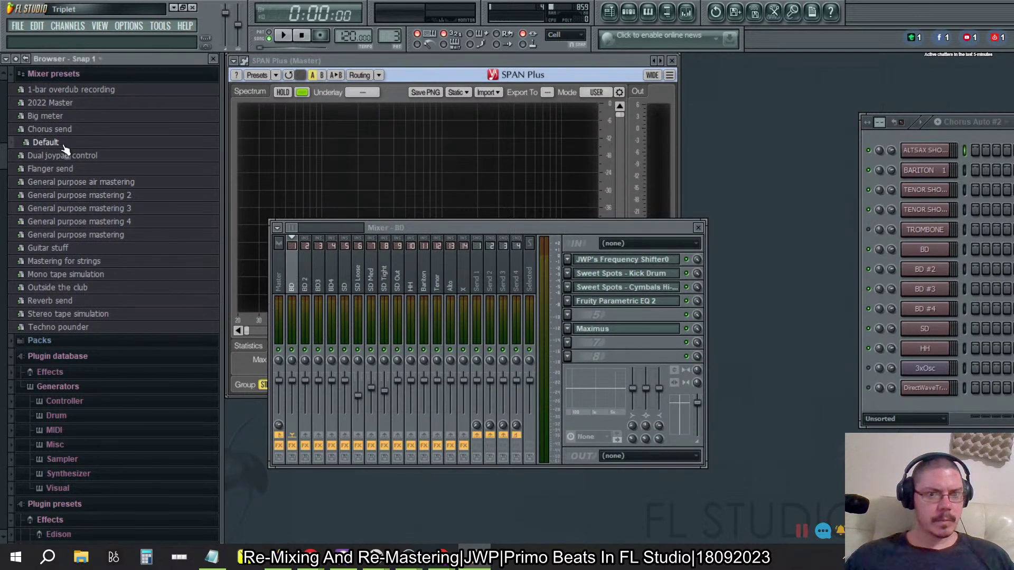
pyautogui.moveTo(83, 155); pyautogui.dragTo(322, 271)
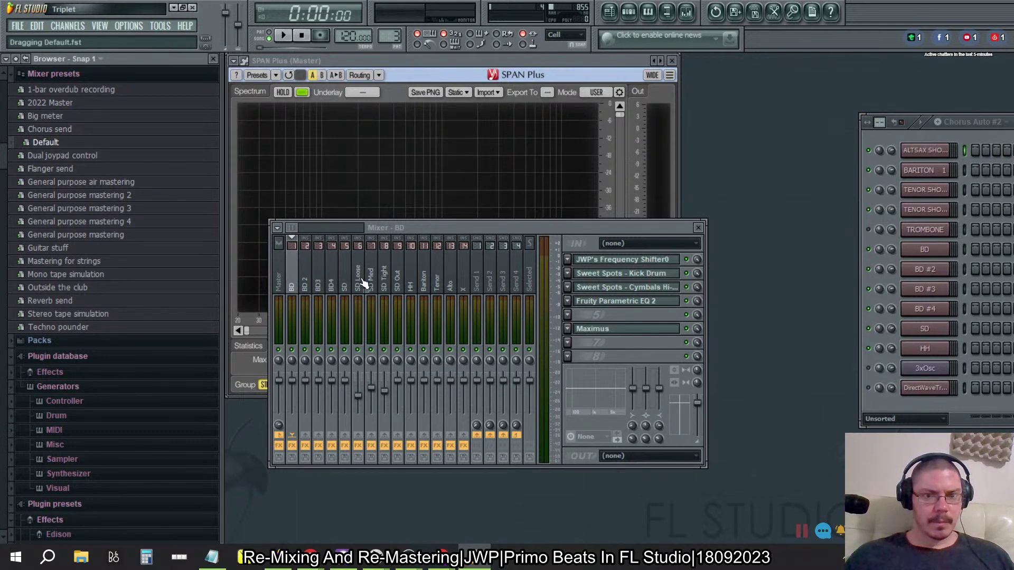
pyautogui.moveTo(61, 146); pyautogui.dragTo(392, 321)
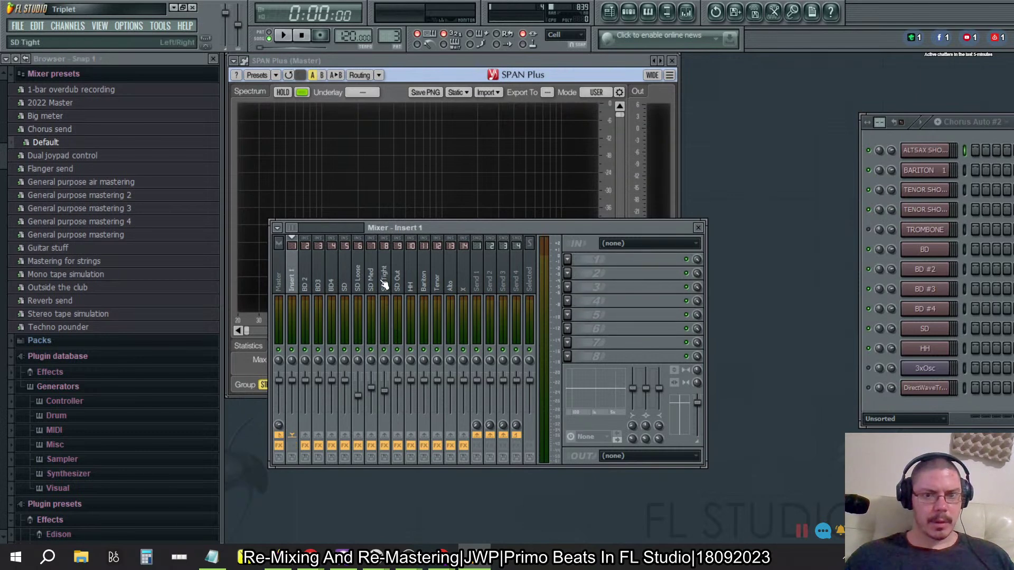
pyautogui.moveTo(45, 142); pyautogui.dragTo(397, 280)
pyautogui.moveTo(53, 145); pyautogui.dragTo(387, 272)
pyautogui.moveTo(46, 142); pyautogui.dragTo(449, 289)
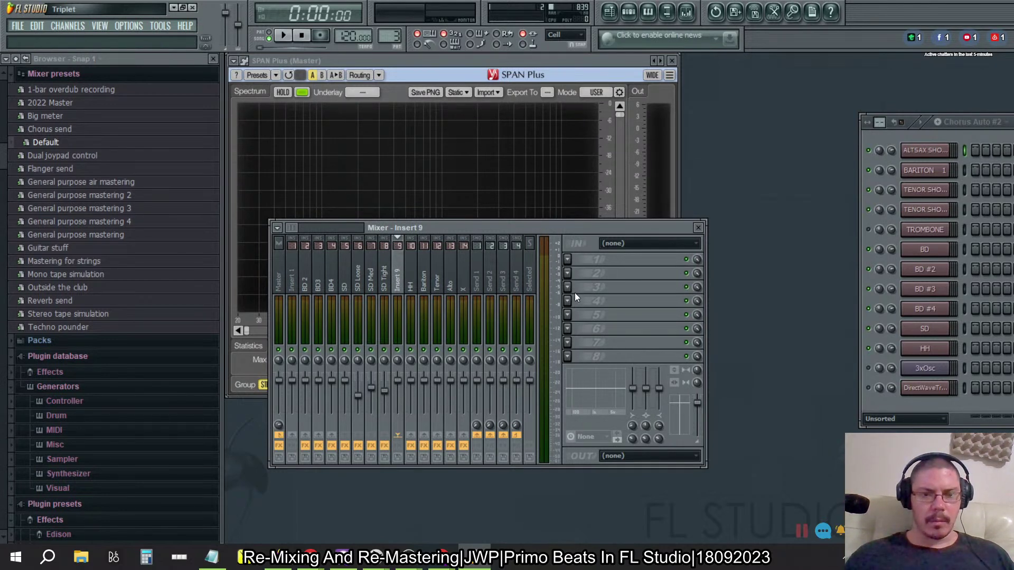
# Step: Reopen the saved Triplet copy from recent projects and dismiss the first loading errors
pyautogui.click(18, 26)
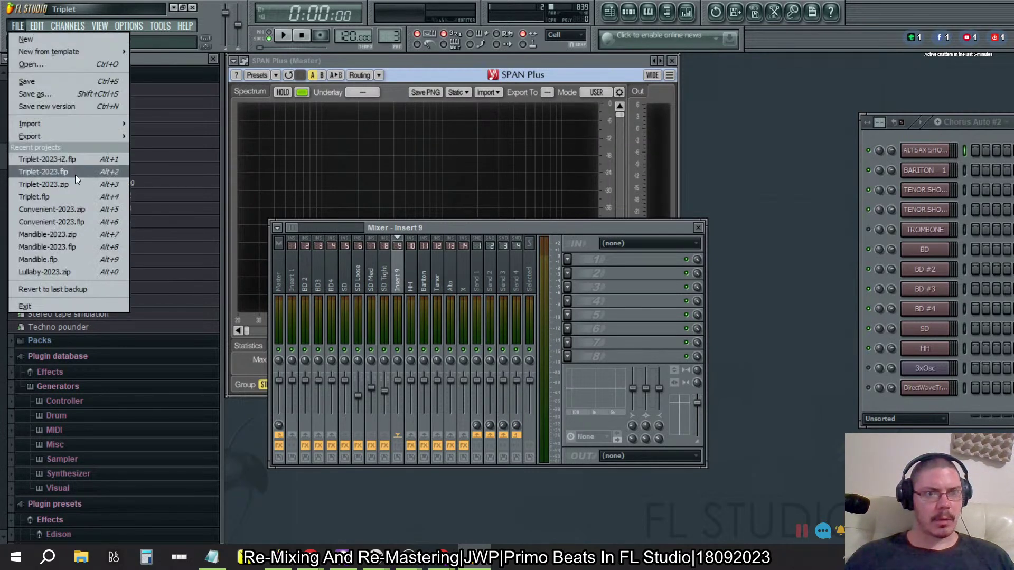
pyautogui.click(47, 160)
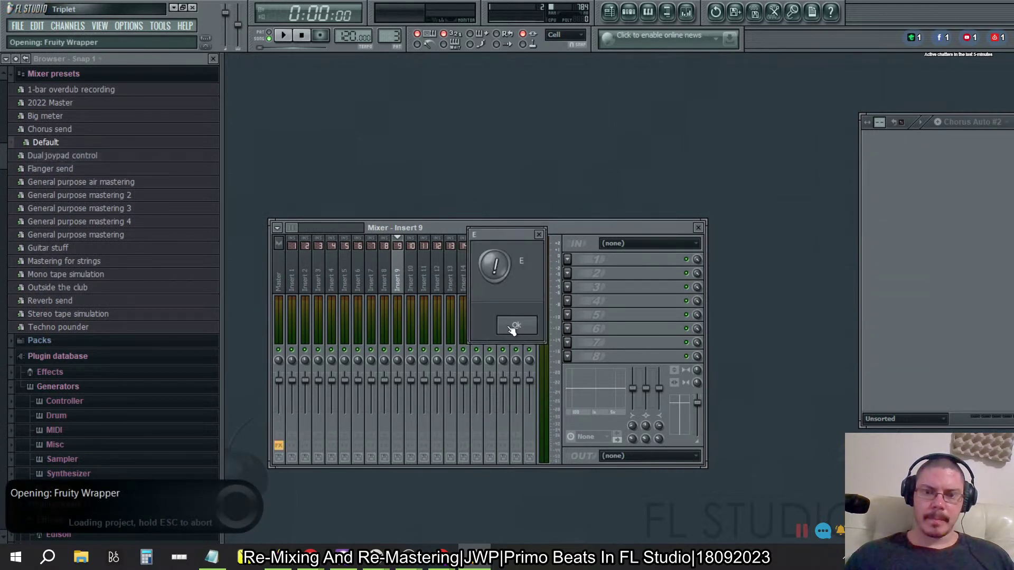
pyautogui.click(512, 328)
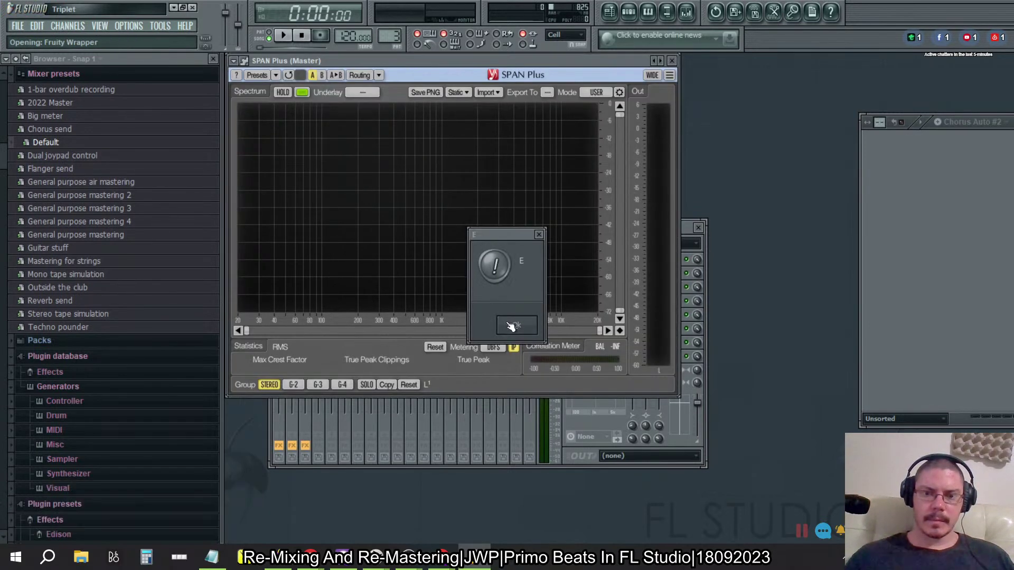
pyautogui.click(512, 327)
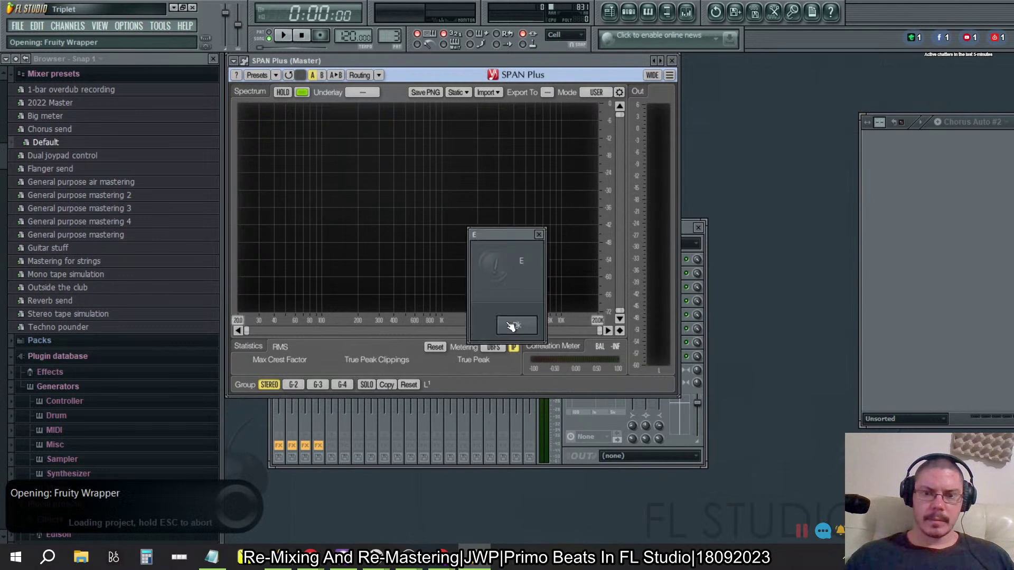
# Step: Dismiss the remaining plugin error dialogs until the project finishes loading
pyautogui.click(512, 327)
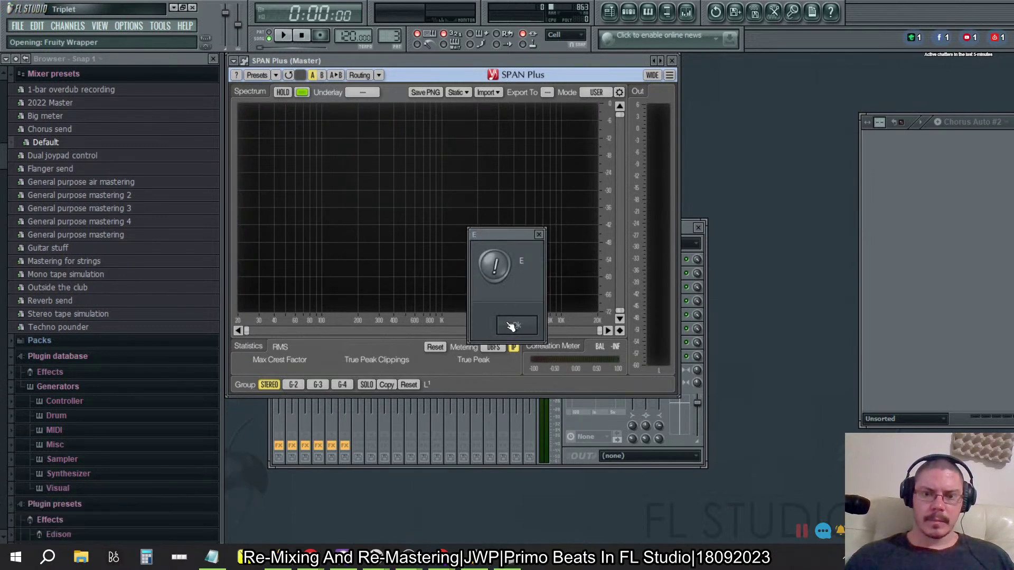
pyautogui.click(512, 328)
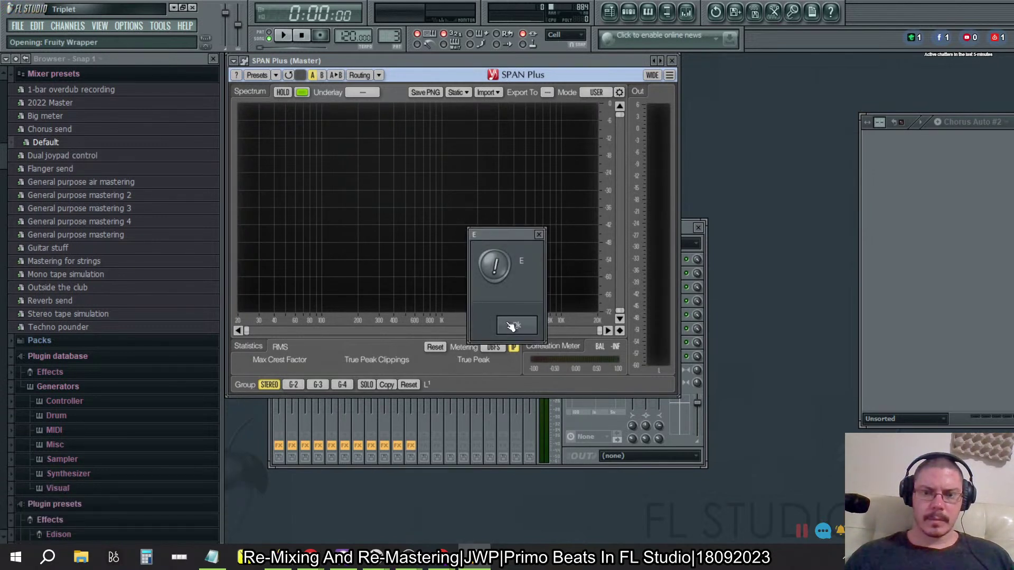
pyautogui.click(512, 327)
pyautogui.click(513, 327)
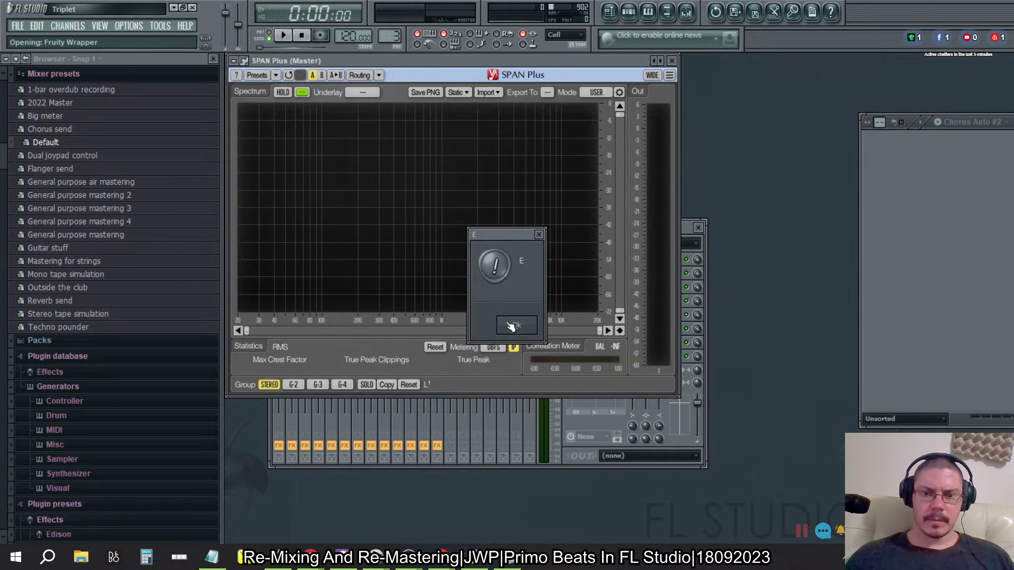
pyautogui.click(512, 328)
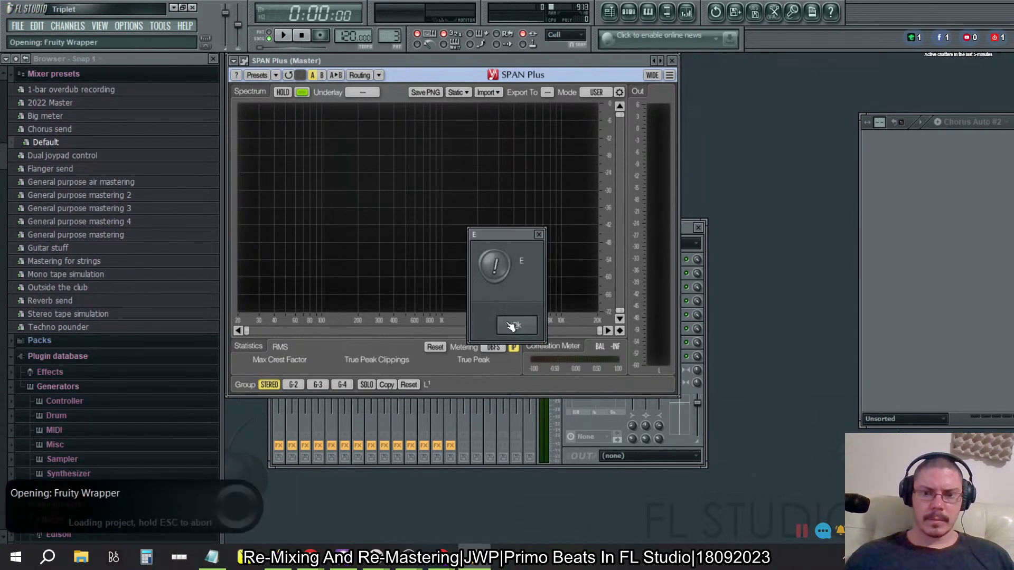
pyautogui.click(512, 327)
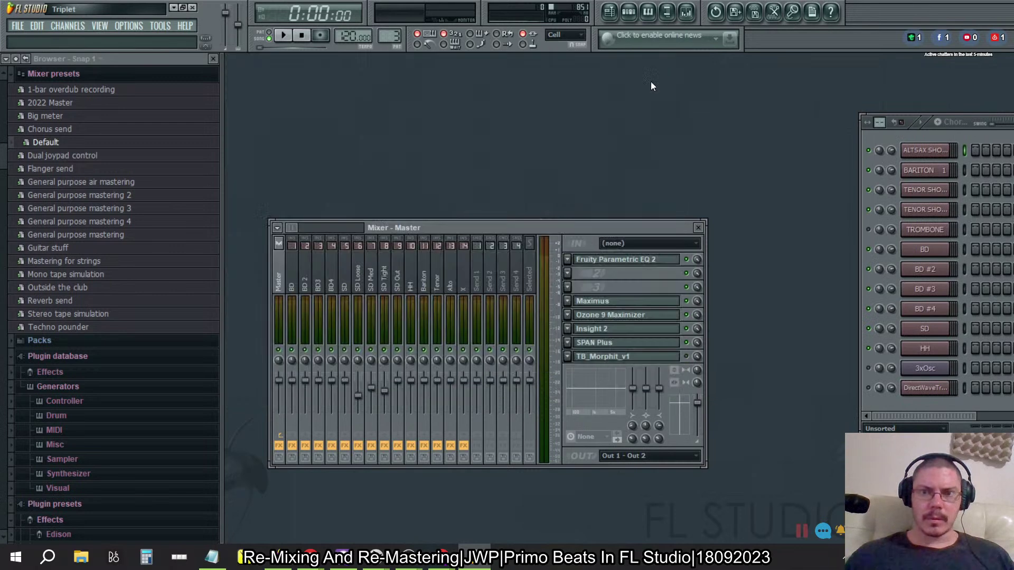
# Step: Move the mixer higher, widen it by one insert, and check the pattern list
pyautogui.moveTo(488, 227); pyautogui.dragTo(451, 115)
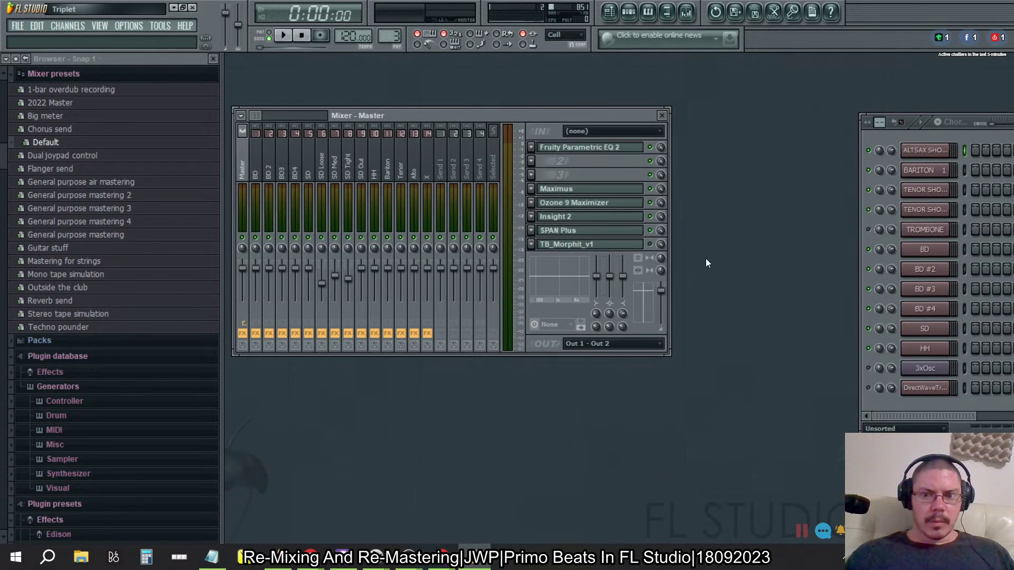
pyautogui.moveTo(671, 254); pyautogui.dragTo(685, 254)
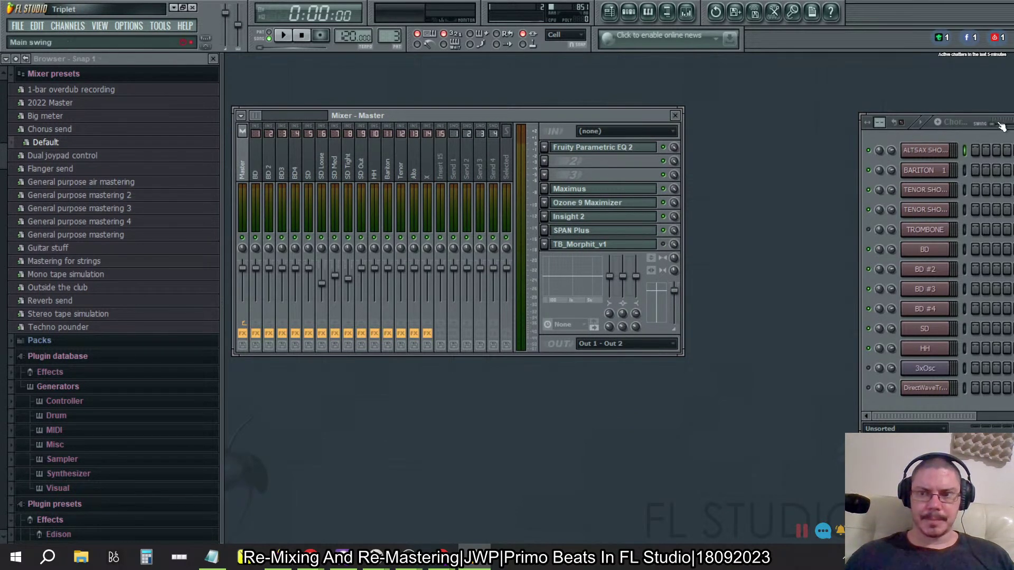
pyautogui.click(954, 123)
pyautogui.click(859, 112)
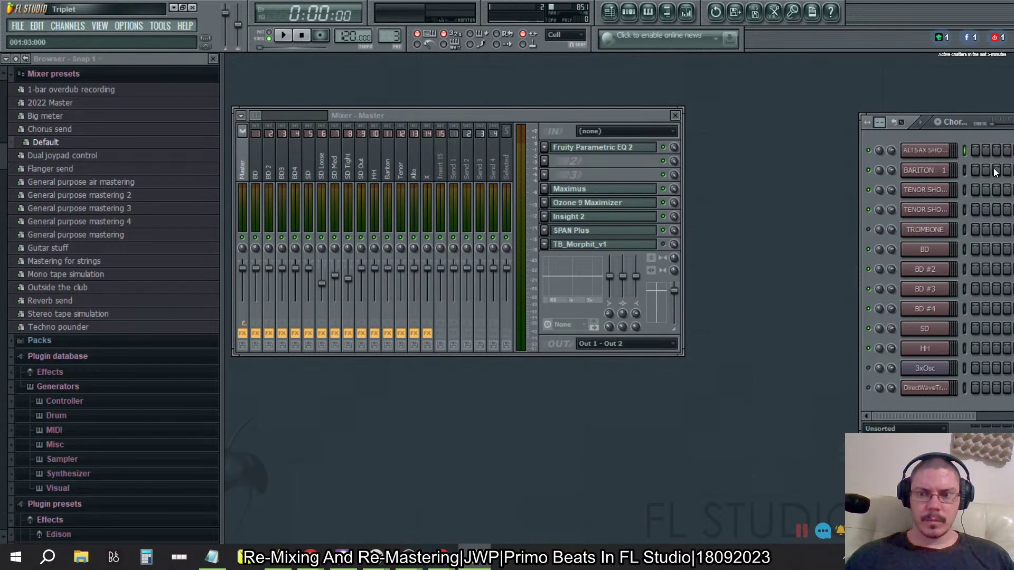
# Step: Narrow the browser panel, then move the channel rack up-left and widen it
pyautogui.moveTo(220, 143); pyautogui.dragTo(123, 149)
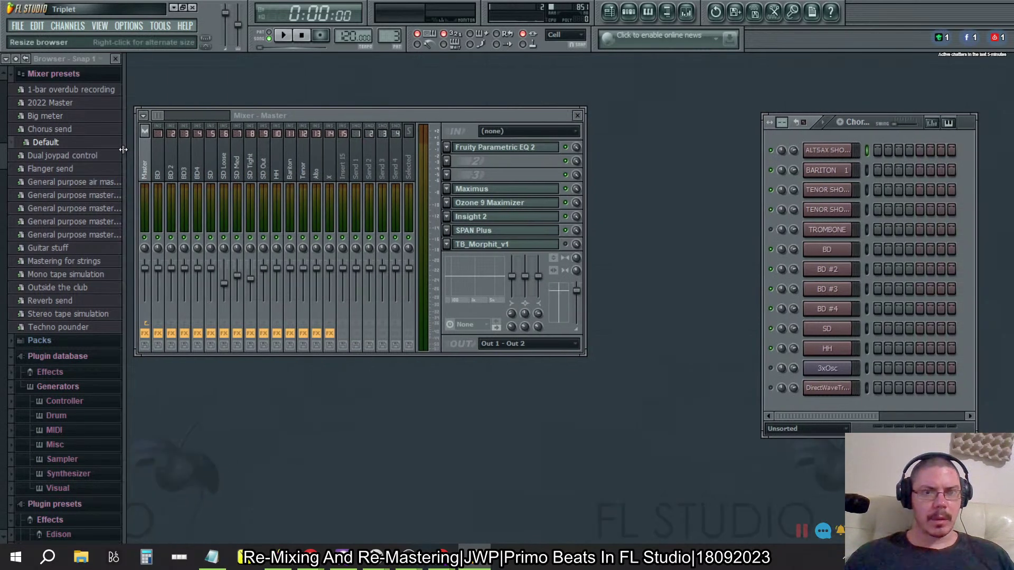
pyautogui.moveTo(970, 121); pyautogui.dragTo(849, 101)
pyautogui.moveTo(855, 139); pyautogui.dragTo(930, 147)
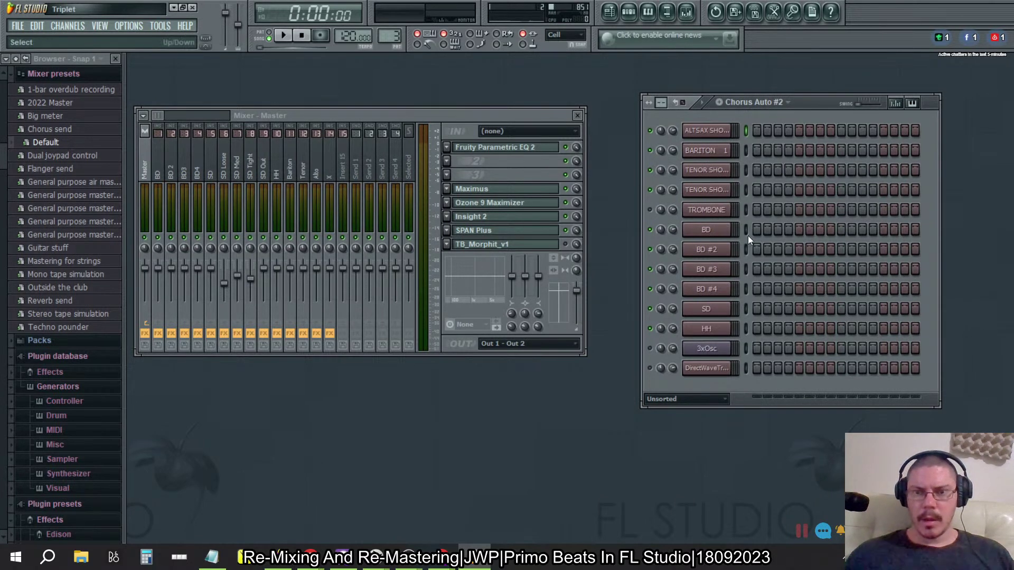
# Step: Move the ALTSAX SHORT channel two rows down the channel rack
pyautogui.click(707, 131)
pyautogui.press('Escape')
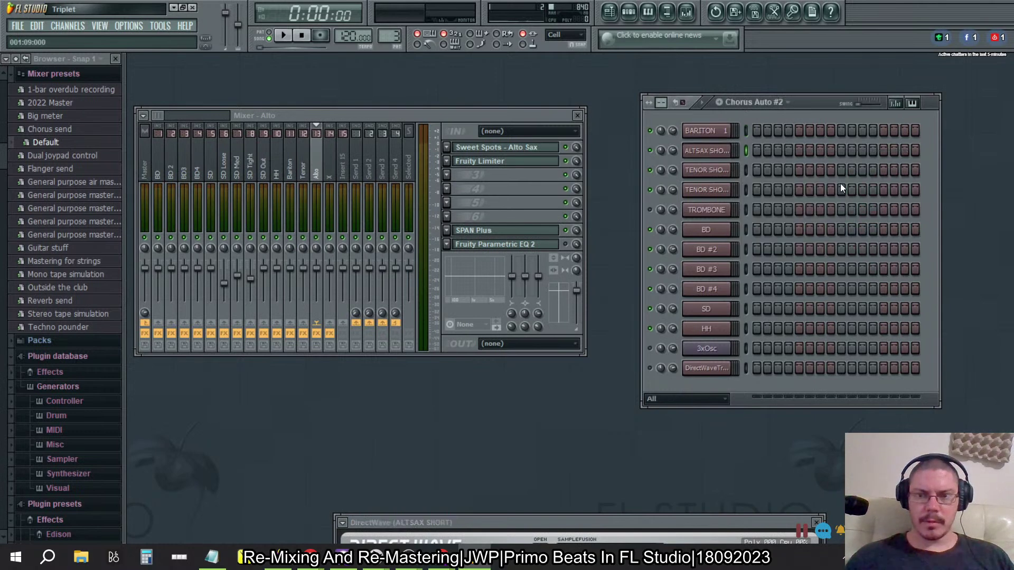
pyautogui.hotkey('alt', 'Down')
pyautogui.hotkey('alt', 'Down')
pyautogui.hotkey('alt', 'Down')
pyautogui.hotkey('alt', 'Down')
pyautogui.hotkey('alt', 'Down')
pyautogui.hotkey('alt', 'Down')
pyautogui.hotkey('alt', 'Down')
pyautogui.hotkey('alt', 'Down')
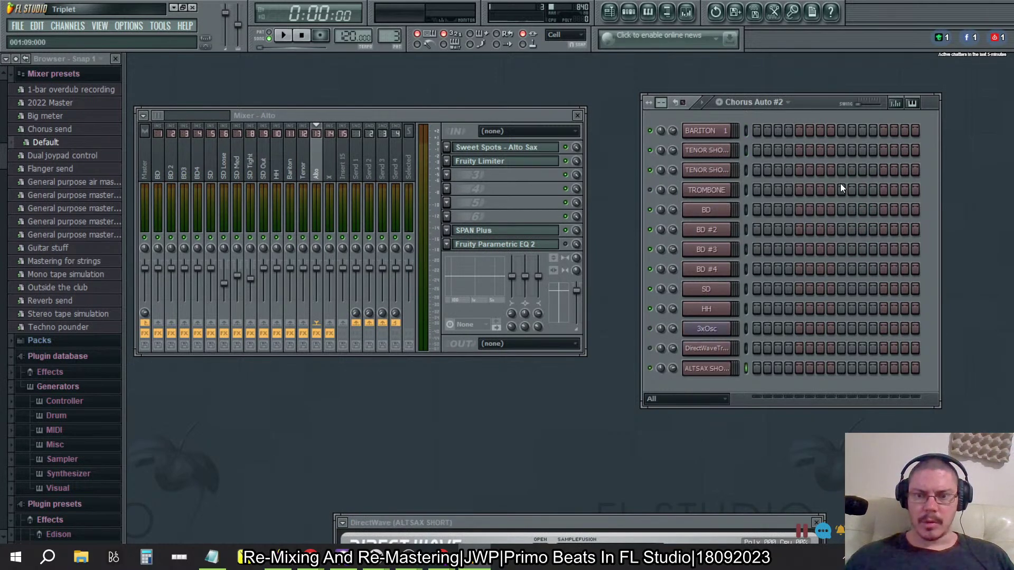
# Step: Move BARITON 1 two rows down and reposition the top tenor channel
pyautogui.click(745, 131)
pyautogui.hotkey('alt', 'Down')
pyautogui.hotkey('alt', 'Down')
pyautogui.hotkey('alt', 'Down')
pyautogui.hotkey('alt', 'Down')
pyautogui.hotkey('alt', 'Down')
pyautogui.hotkey('alt', 'Down')
pyautogui.hotkey('alt', 'Down')
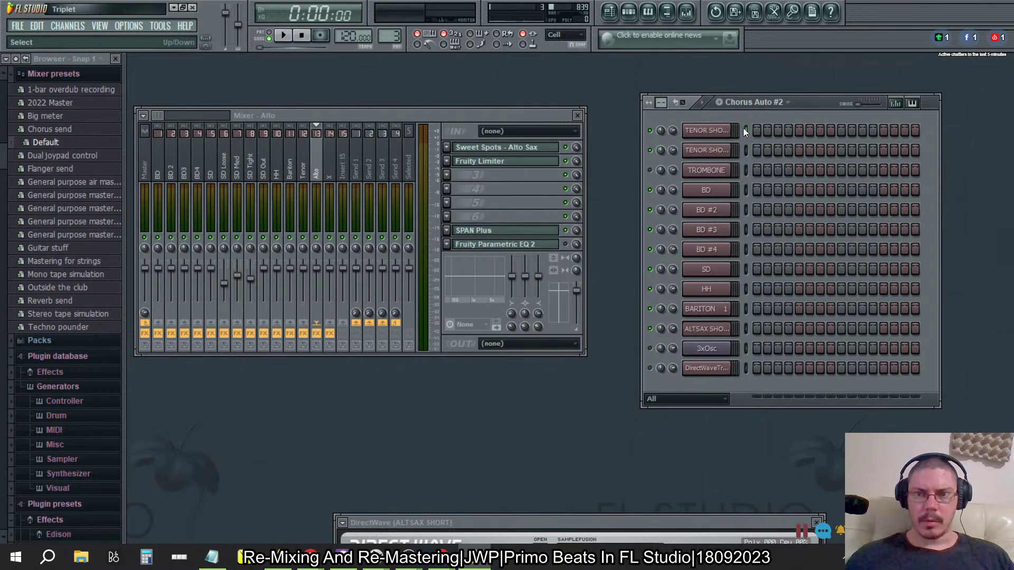
pyautogui.hotkey('alt', 'Down')
pyautogui.hotkey('alt', 'Down')
pyautogui.hotkey('alt', 'Down')
pyautogui.hotkey('alt', 'Down')
pyautogui.hotkey('alt', 'Down')
pyautogui.hotkey('alt', 'Down')
pyautogui.hotkey('alt', 'Down')
pyautogui.hotkey('alt', 'Down')
pyautogui.hotkey('alt', 'Down')
pyautogui.hotkey('alt', 'Up')
pyautogui.click(750, 129)
pyautogui.hotkey('alt', 'Down')
pyautogui.hotkey('alt', 'Down')
pyautogui.hotkey('alt', 'Down')
pyautogui.hotkey('alt', 'Down')
pyautogui.hotkey('alt', 'Down')
pyautogui.hotkey('alt', 'Down')
pyautogui.hotkey('alt', 'Down')
pyautogui.hotkey('alt', 'Down')
pyautogui.hotkey('alt', 'Down')
pyautogui.hotkey('alt', 'Down')
pyautogui.hotkey('alt', 'Up')
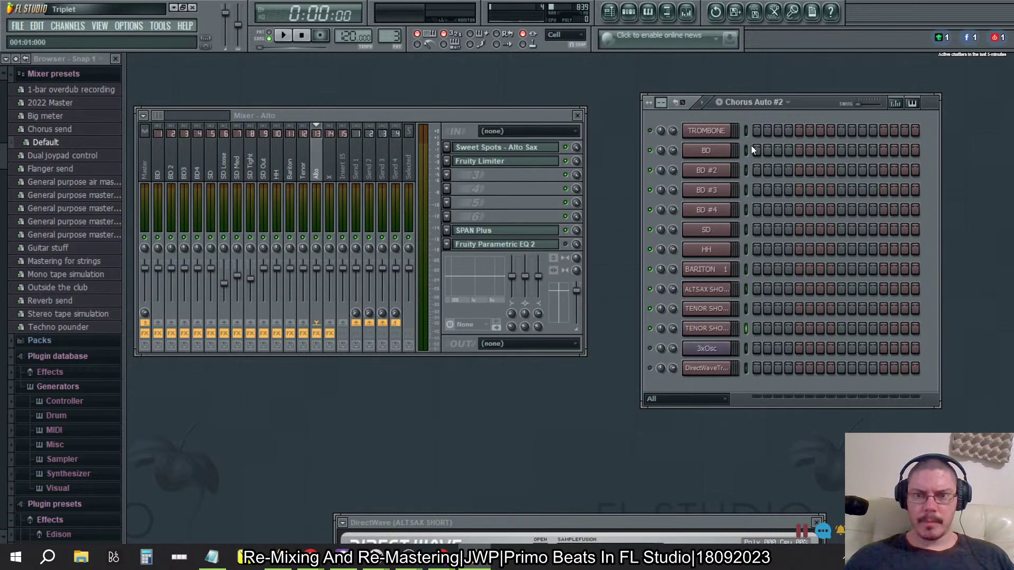
pyautogui.hotkey('alt', 'Down')
pyautogui.hotkey('alt', 'Down')
pyautogui.hotkey('alt', 'Down')
pyautogui.hotkey('alt', 'Down')
pyautogui.hotkey('alt', 'Down')
pyautogui.hotkey('alt', 'Down')
pyautogui.hotkey('alt', 'Down')
pyautogui.hotkey('alt', 'Down')
pyautogui.hotkey('alt', 'Down')
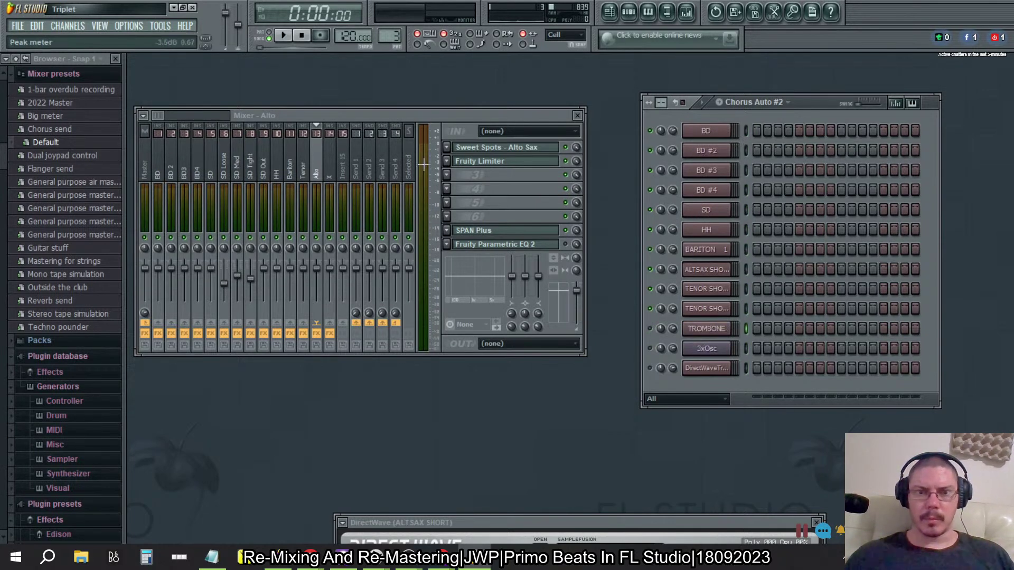
# Step: Route the BD channel's FX target to mixer insert 15
pyautogui.moveTo(398, 118); pyautogui.dragTo(418, 112)
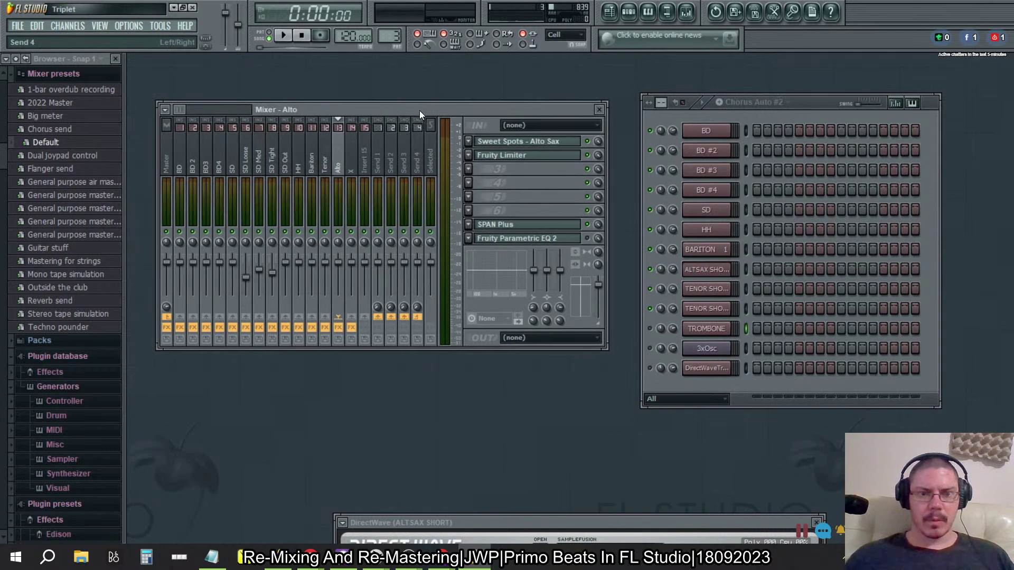
pyautogui.click(713, 132)
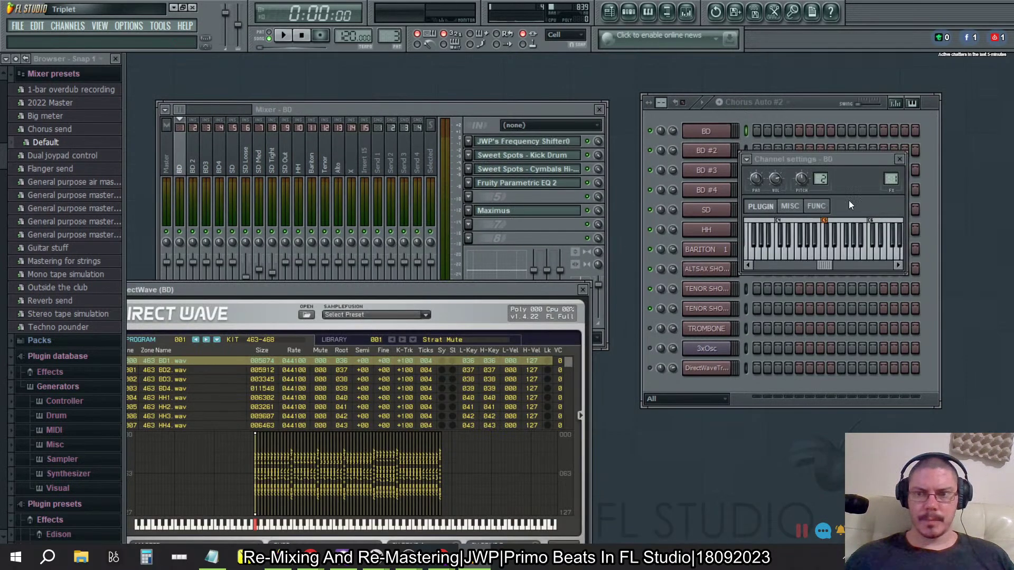
pyautogui.moveTo(180, 159); pyautogui.dragTo(325, 159)
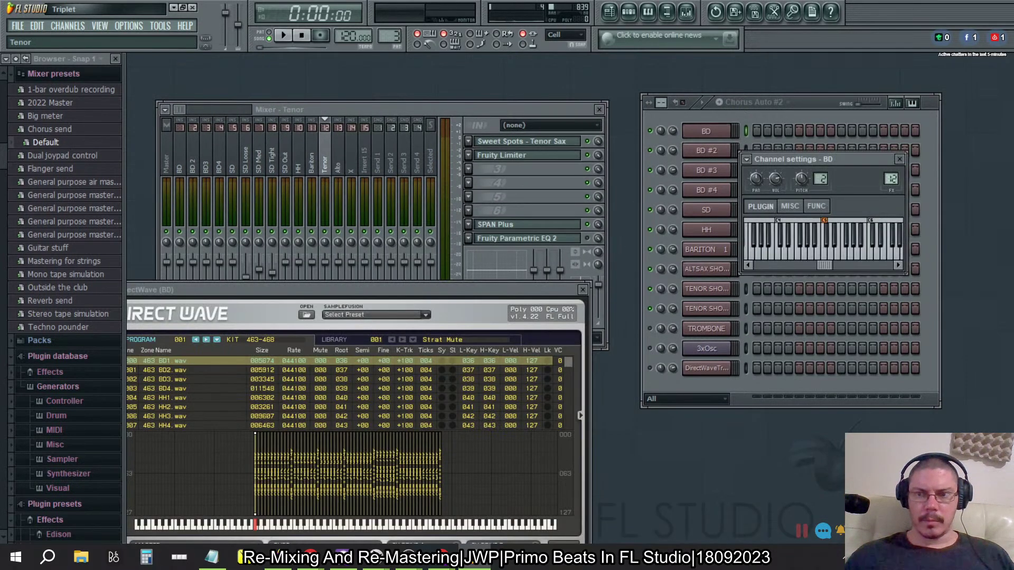
pyautogui.press('Right')
pyautogui.press('Right')
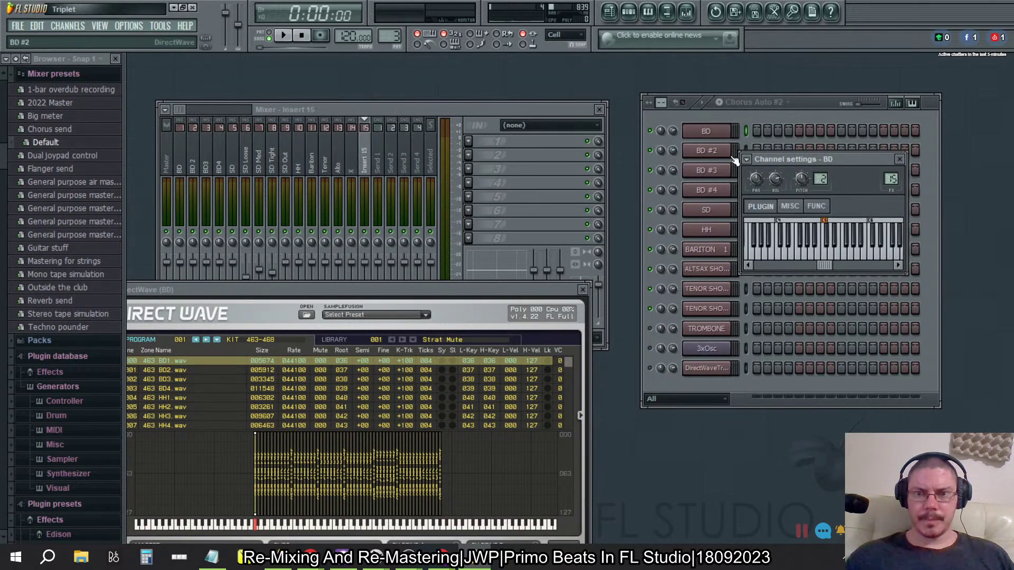
# Step: Route BD #2, BD #3 and BD #4 to insert 15, then close the SD sampler
pyautogui.click(707, 150)
pyautogui.press('Right')
pyautogui.press('Right')
pyautogui.press('Right')
pyautogui.press('Right')
pyautogui.press('Right')
pyautogui.press('Right')
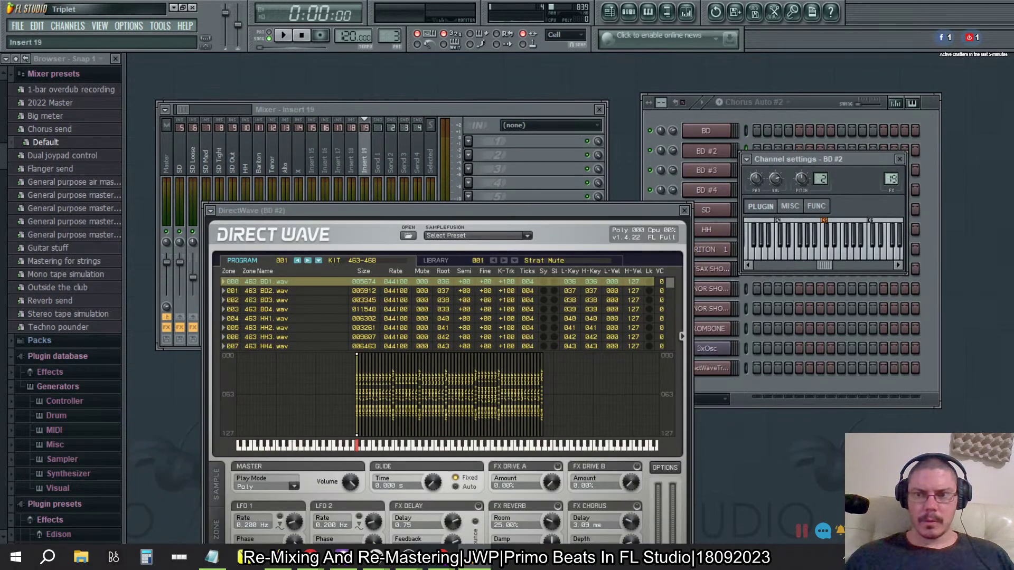
pyautogui.press('Right')
pyautogui.press('Right')
pyautogui.press('Right')
pyautogui.press('Left')
pyautogui.press('Left')
pyautogui.press('Left')
pyautogui.press('Left')
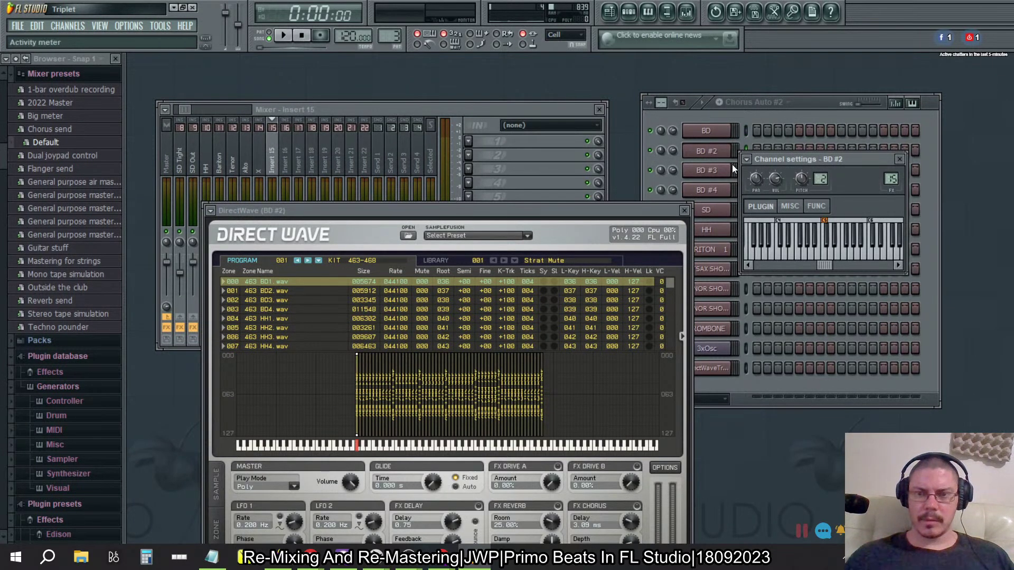
pyautogui.click(705, 170)
pyautogui.scroll(4, 891, 179)
pyautogui.scroll(2, 891, 179)
pyautogui.scroll(4, 890, 179)
pyautogui.click(709, 190)
pyautogui.scroll(6, 882, 189)
pyautogui.scroll(5, 882, 188)
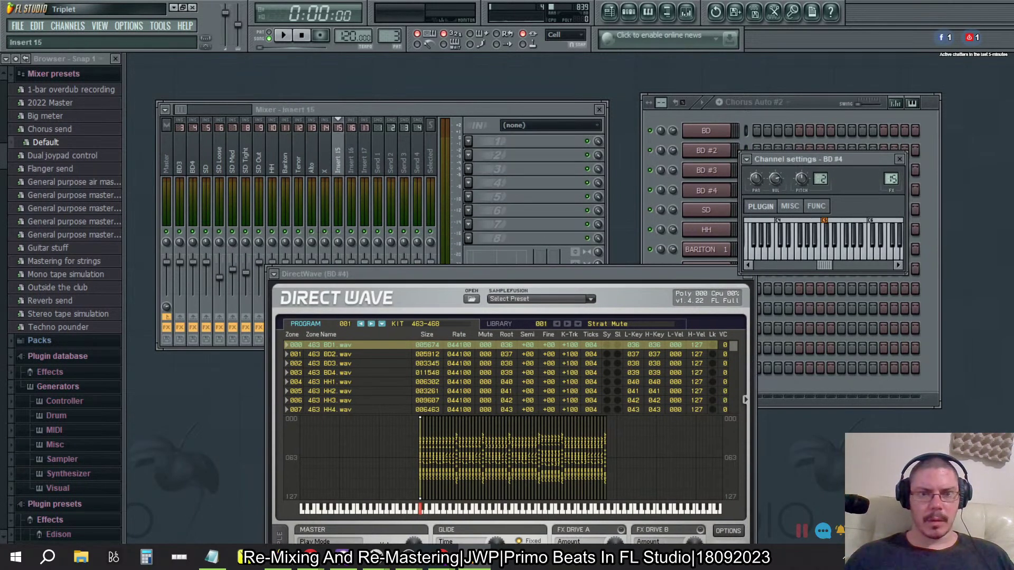
pyautogui.click(701, 209)
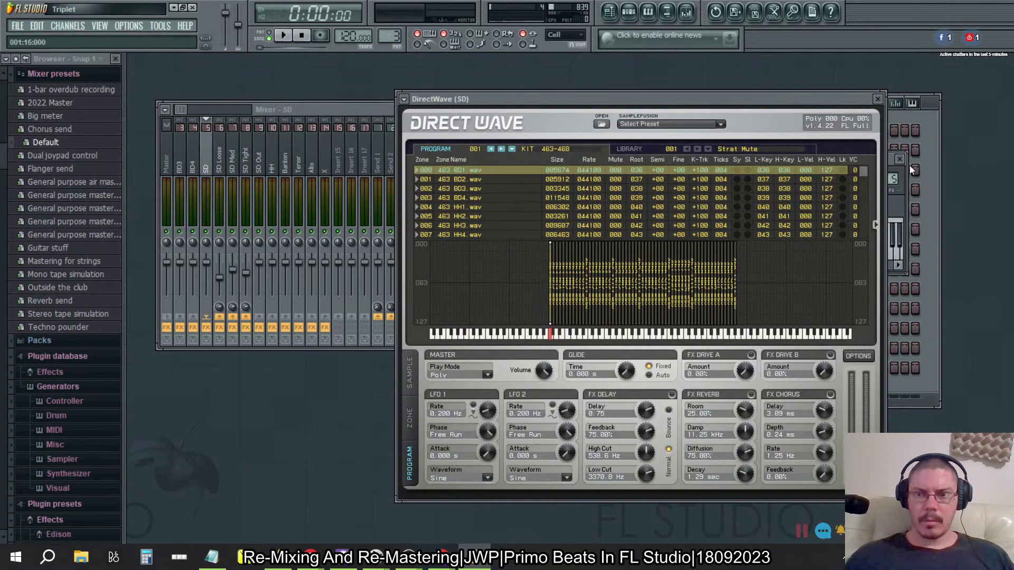
pyautogui.click(877, 98)
pyautogui.scroll(10, 890, 179)
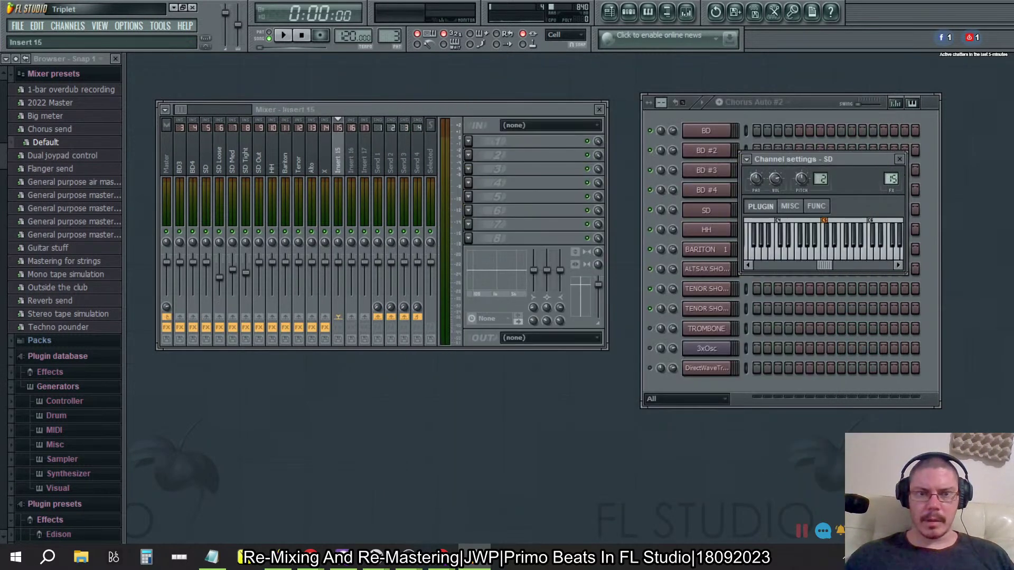
pyautogui.scroll(1, 892, 179)
# Step: Rename mixer insert 15 to 'BD iZ'
pyautogui.click(339, 162)
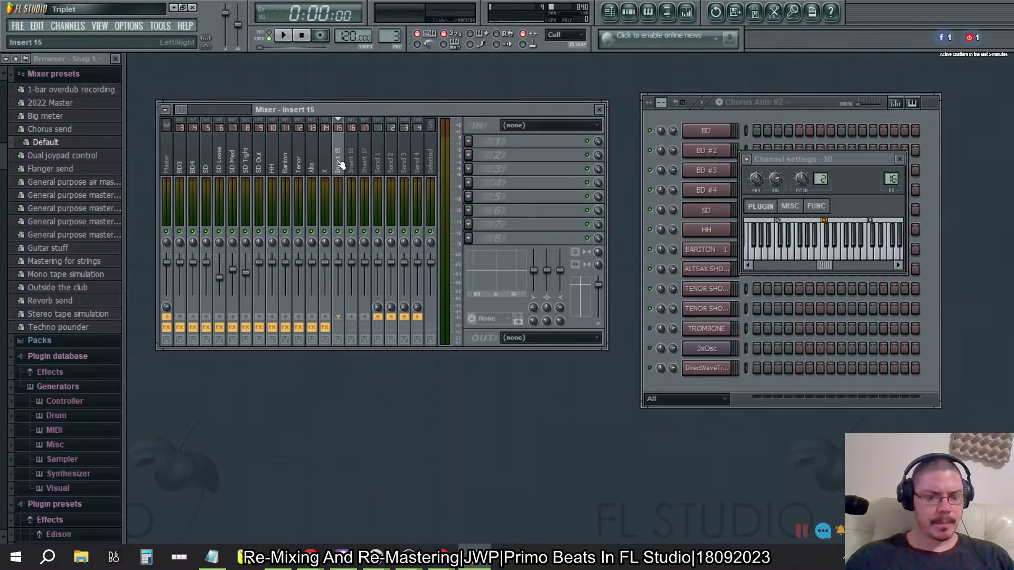
pyautogui.doubleClick(338, 162)
pyautogui.write('BD 2')
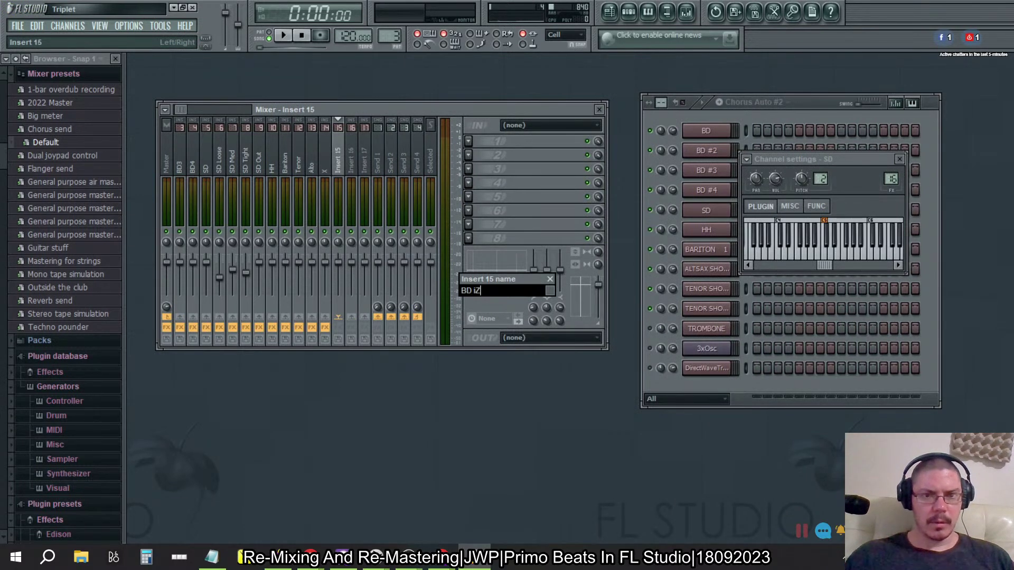
pyautogui.write('iZ')
pyautogui.press('Return')
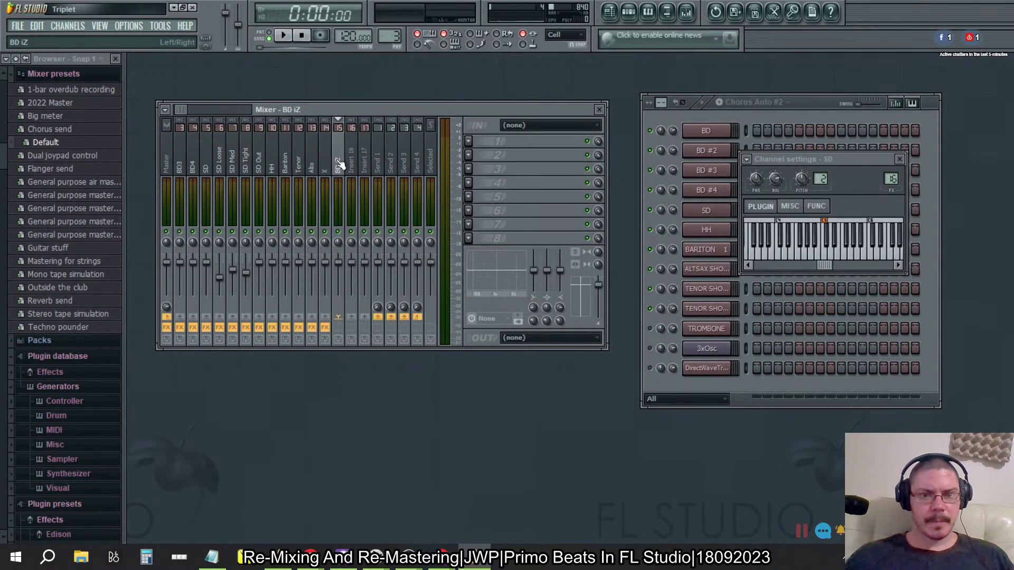
# Step: Rename insert 16 to 'SD iZ' and begin renaming insert 17
pyautogui.click(365, 162)
pyautogui.click(353, 160)
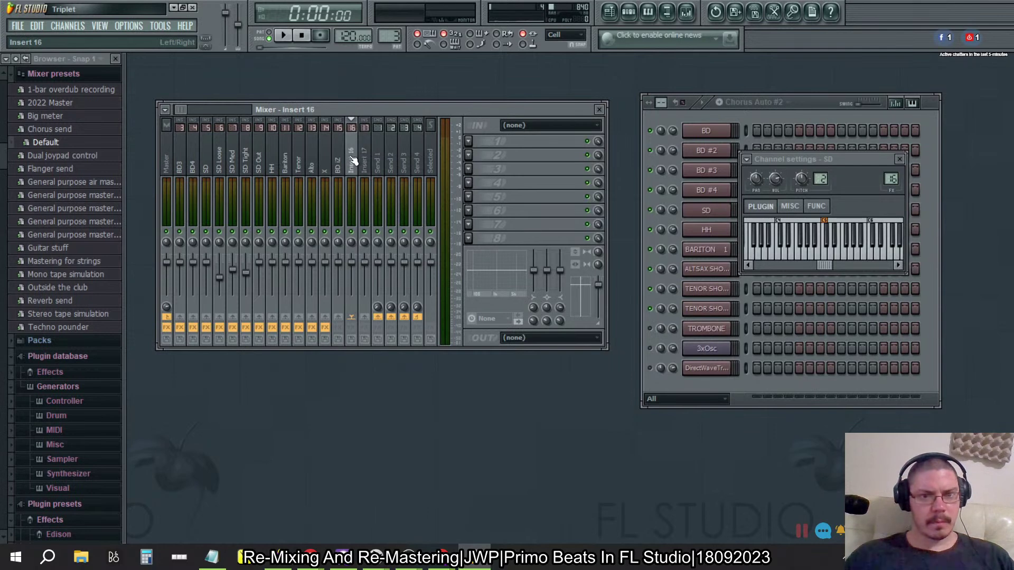
pyautogui.press('F2')
pyautogui.write('SD 2')
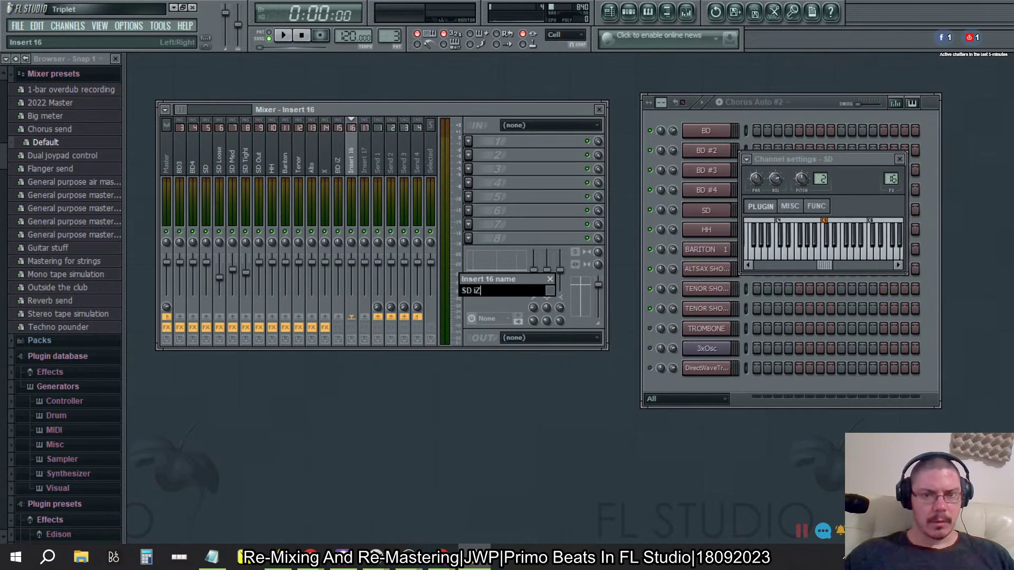
pyautogui.write('iZ')
pyautogui.press('Return')
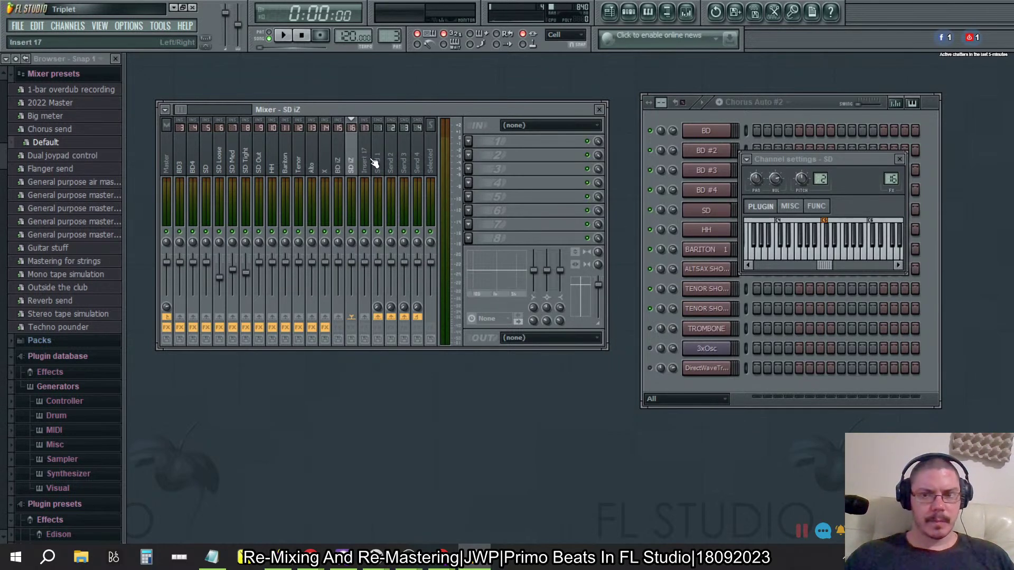
pyautogui.click(366, 159)
pyautogui.rightClick(393, 218)
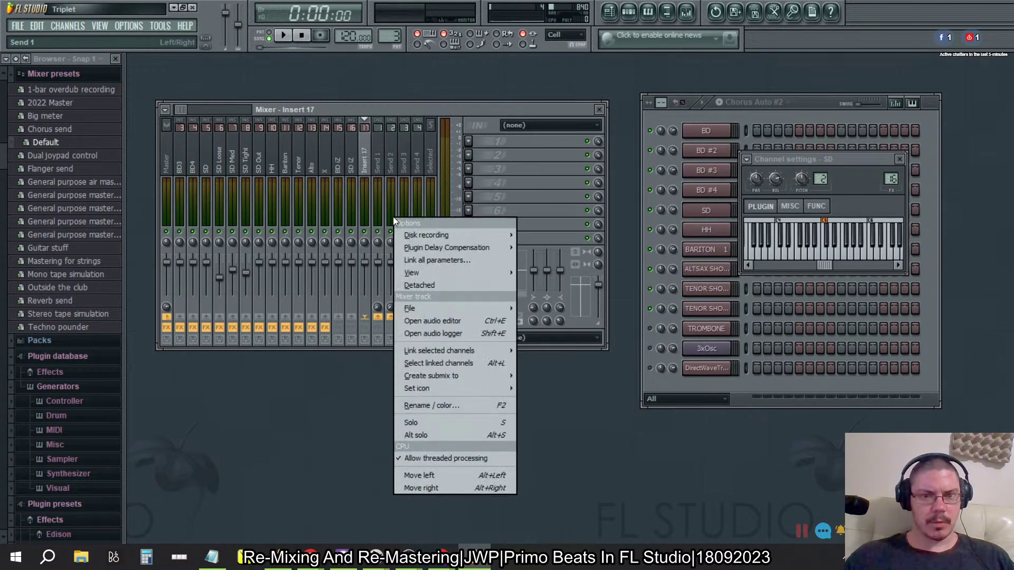
pyautogui.press('Escape')
pyautogui.press('F2')
pyautogui.write('HHiZ')
# Step: Name insert 17 'HHiZ' and close the HH sampler and channel settings
pyautogui.press('Return')
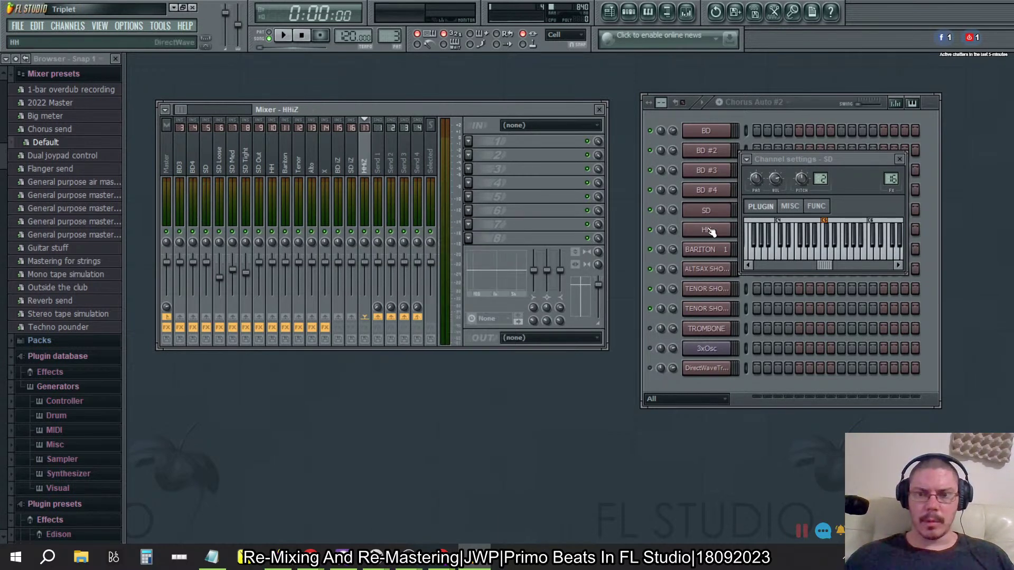
pyautogui.click(708, 229)
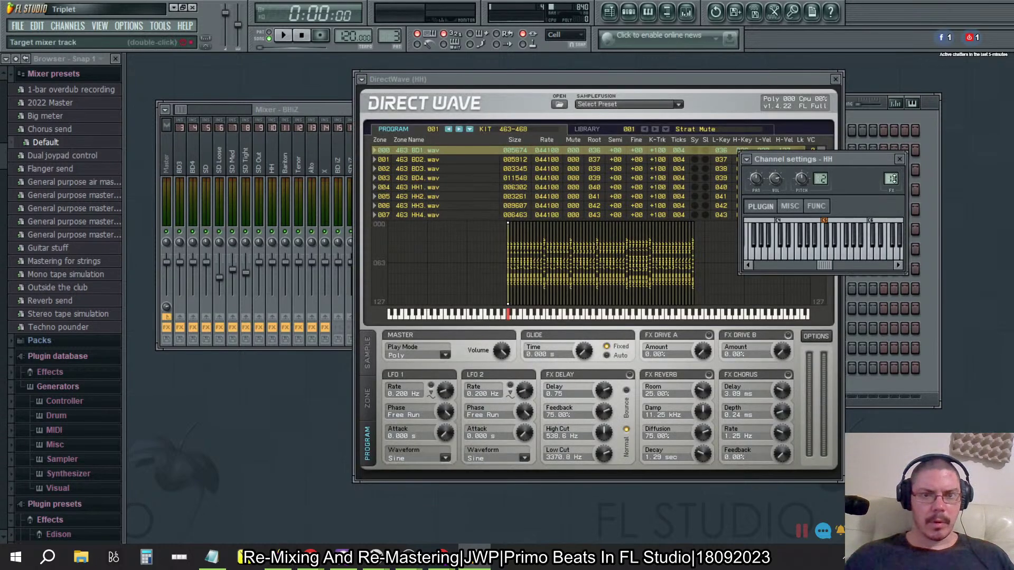
pyautogui.click(835, 78)
pyautogui.click(899, 158)
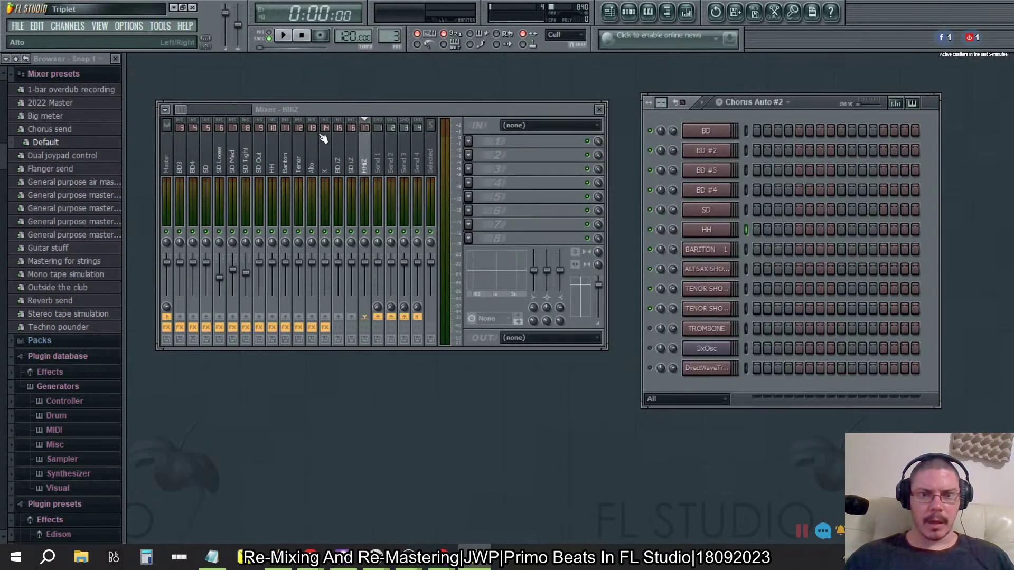
# Step: Load Neutron 3 onto the BD iZ insert and hide the browser panel
pyautogui.click(340, 163)
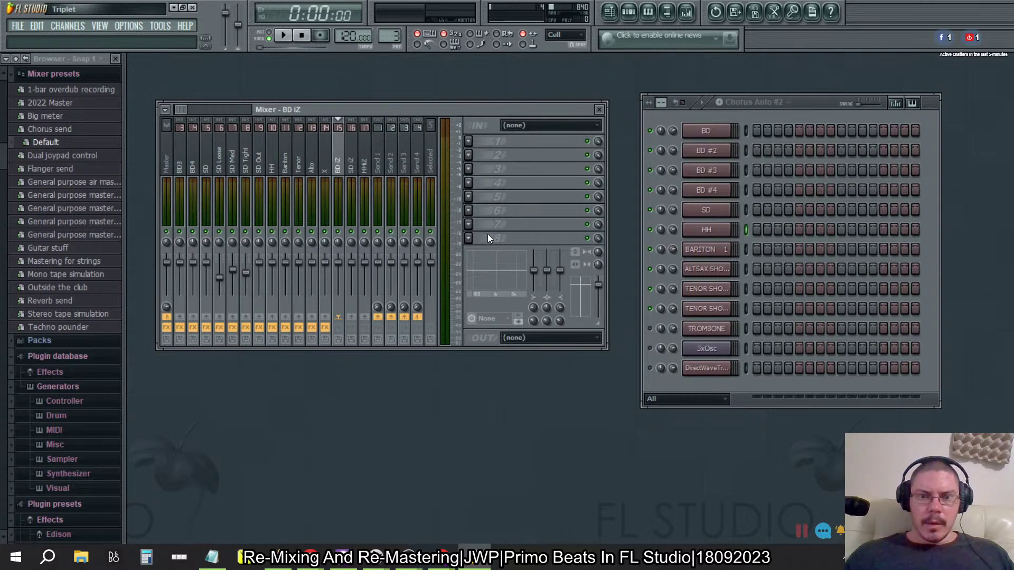
pyautogui.click(469, 224)
pyautogui.moveTo(484, 239)
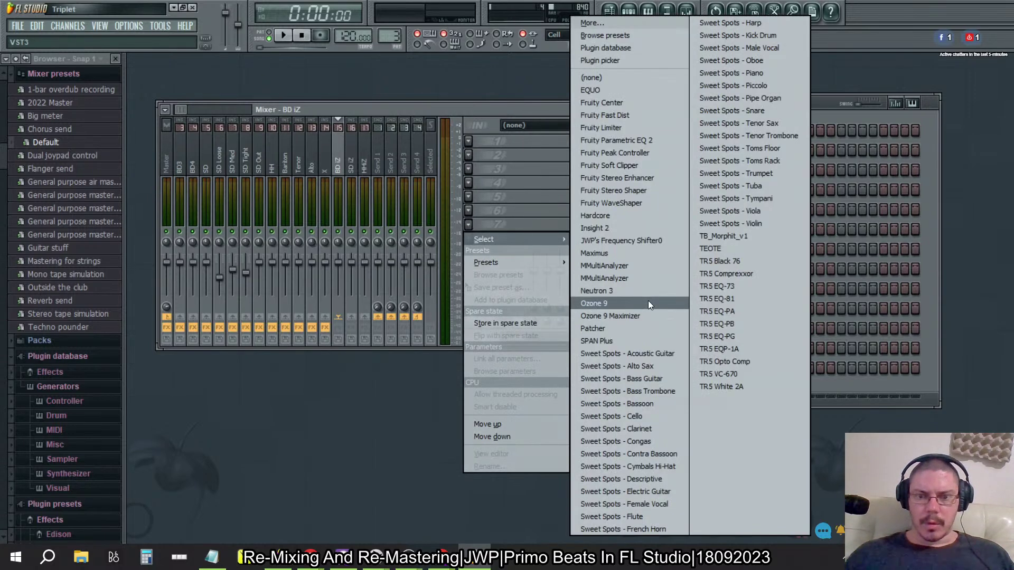
pyautogui.click(630, 290)
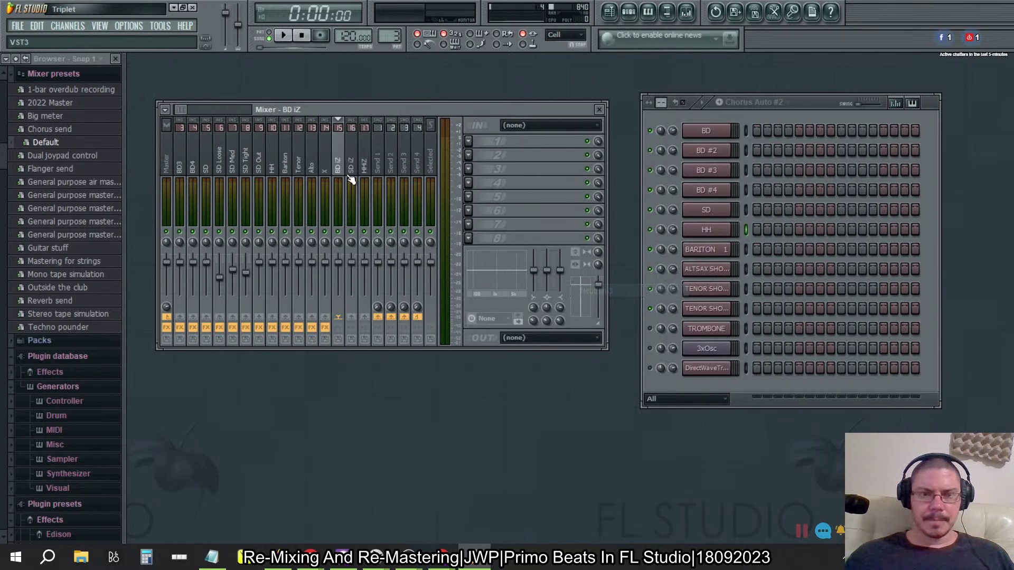
pyautogui.click(6, 59)
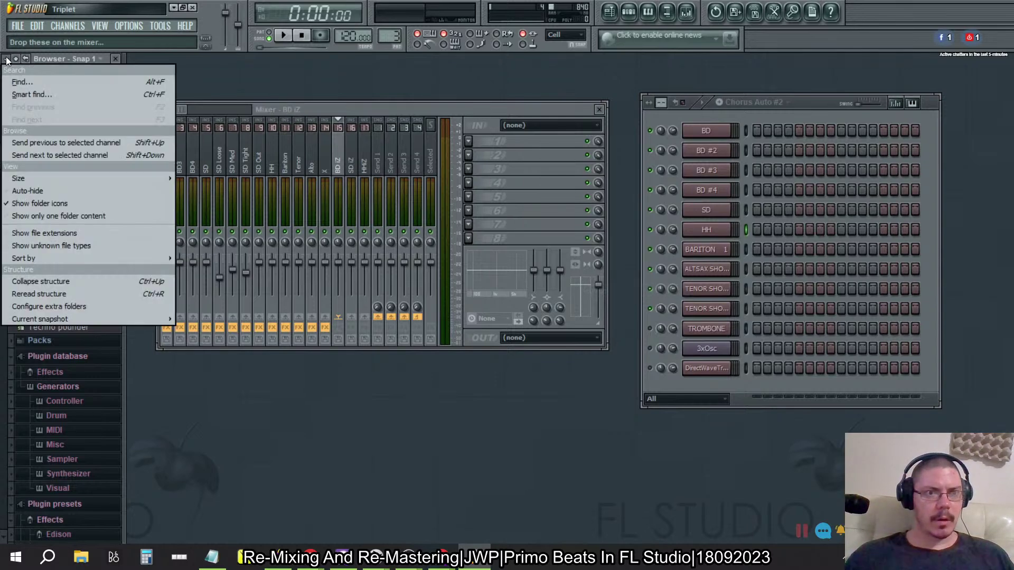
pyautogui.click(23, 193)
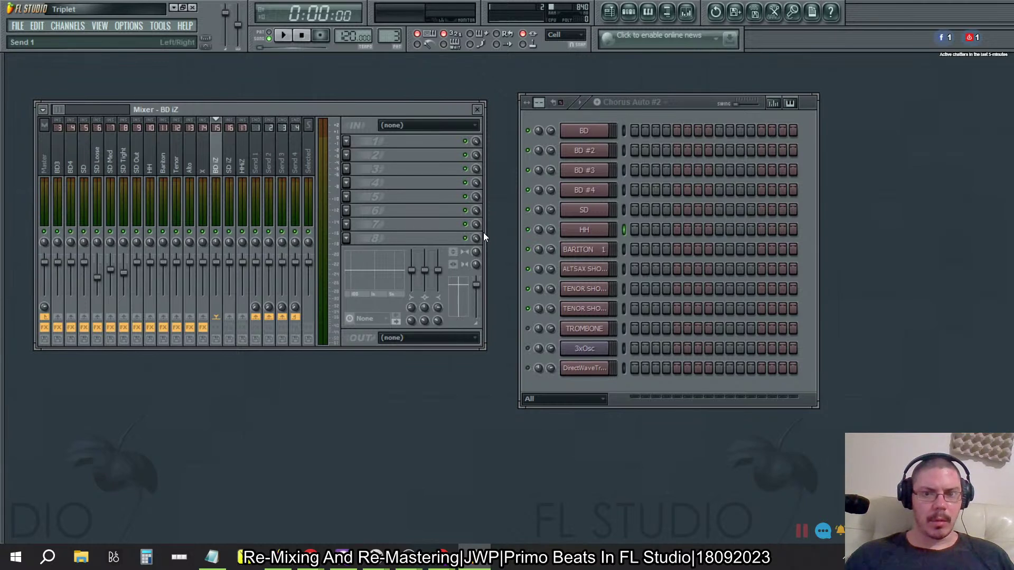
# Step: Widen the mixer and name Insert 18 'Bariton'
pyautogui.moveTo(485, 232); pyautogui.dragTo(552, 232)
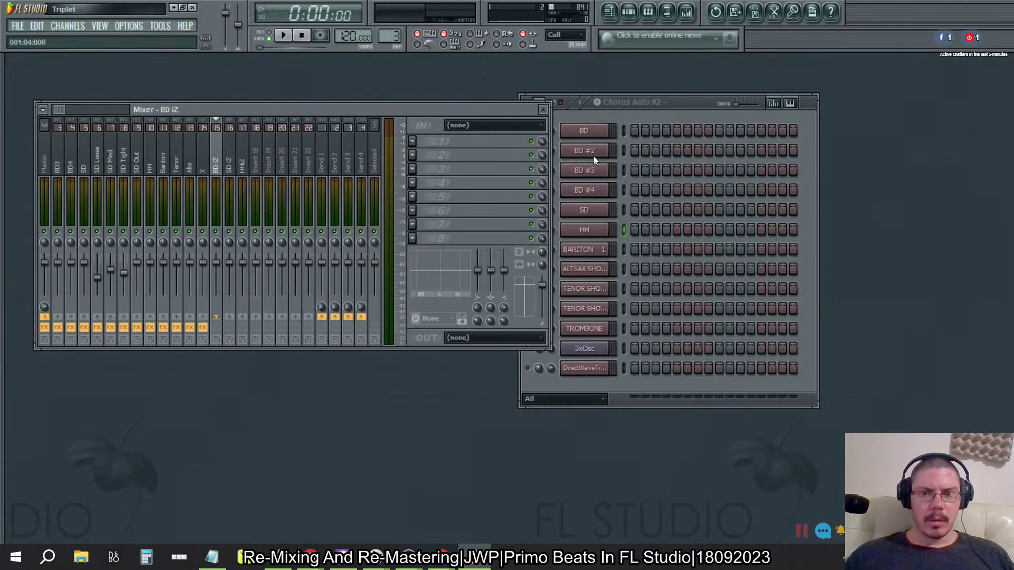
pyautogui.click(255, 167)
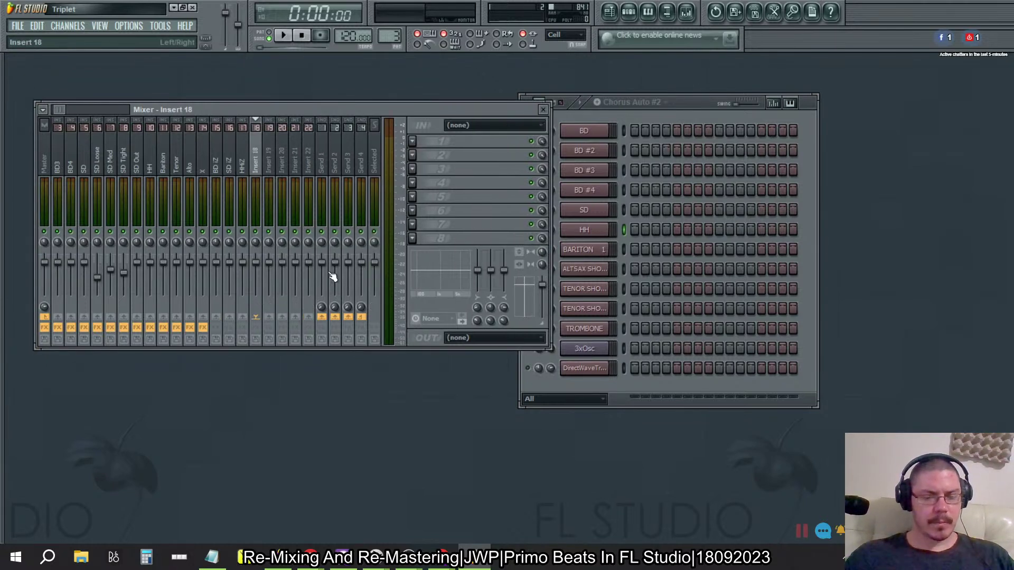
pyautogui.press('F2')
pyautogui.write('Bariton')
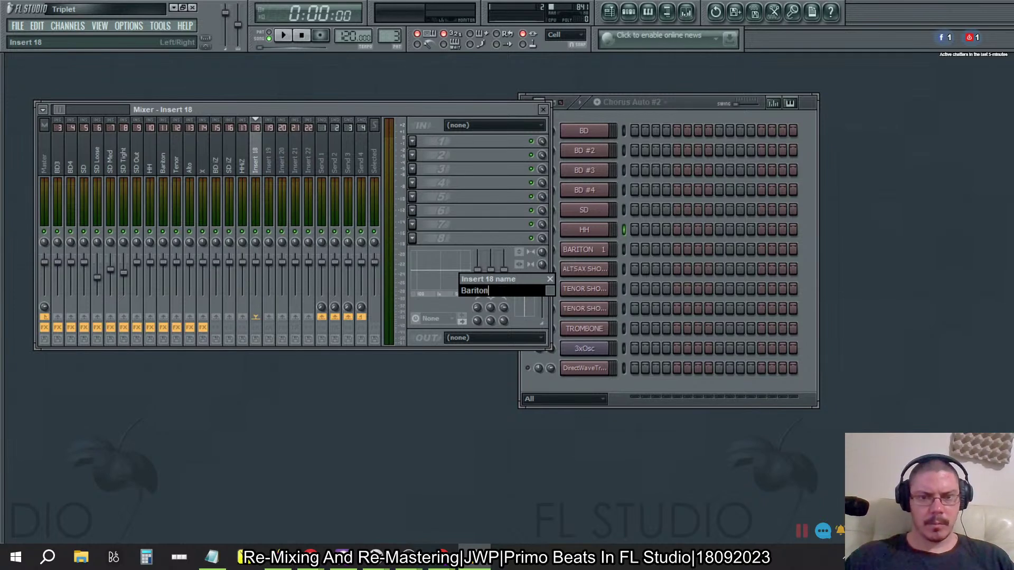
pyautogui.press('Return')
# Step: Route BARITON to insert 18 and launch Neutron 3's Mix Assistant on BD iZ
pyautogui.click(601, 250)
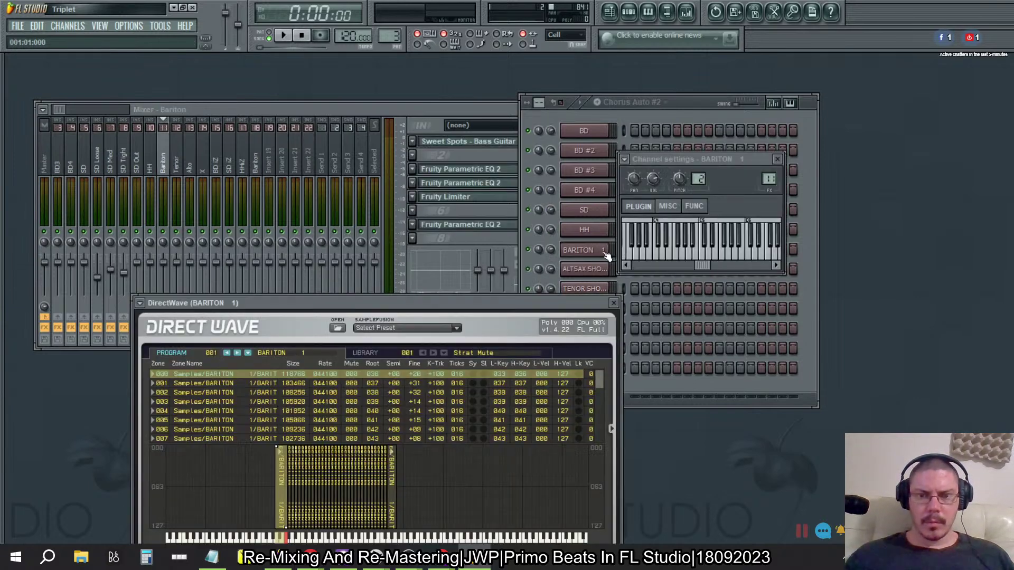
pyautogui.scroll(3, 769, 179)
pyautogui.scroll(3, 768, 179)
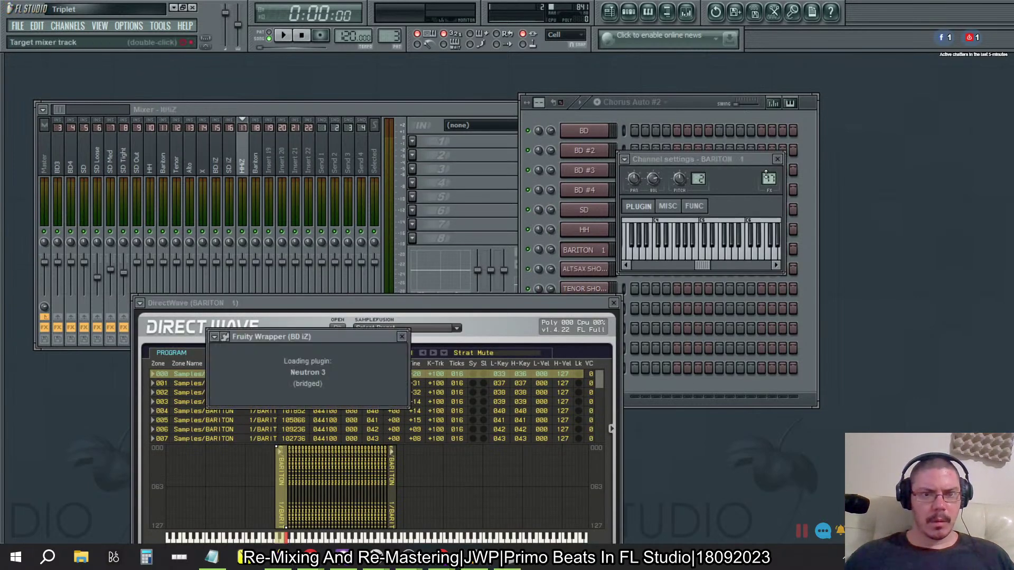
pyautogui.scroll(-2, 765, 169)
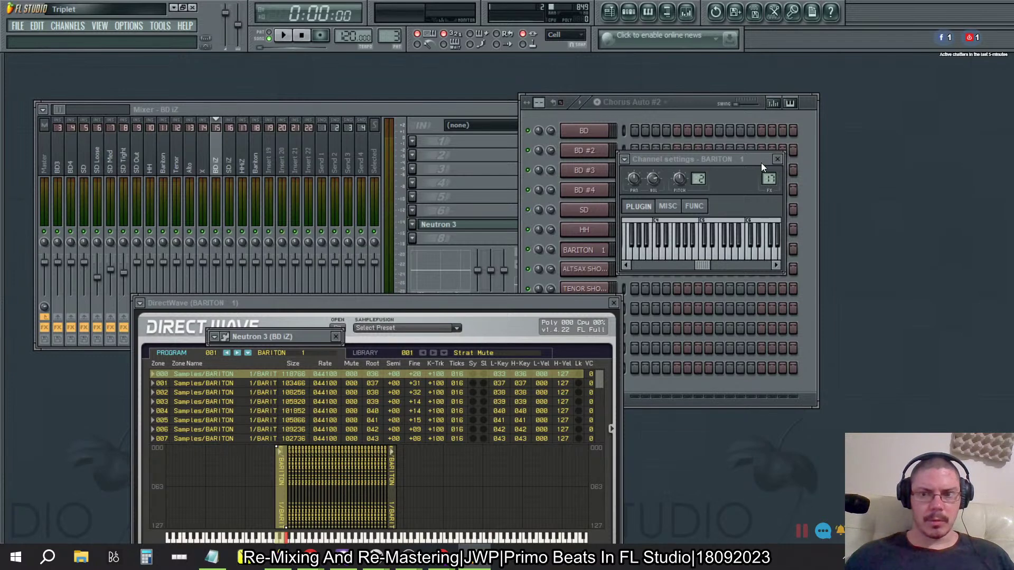
pyautogui.scroll(2, 768, 179)
pyautogui.scroll(2, 769, 180)
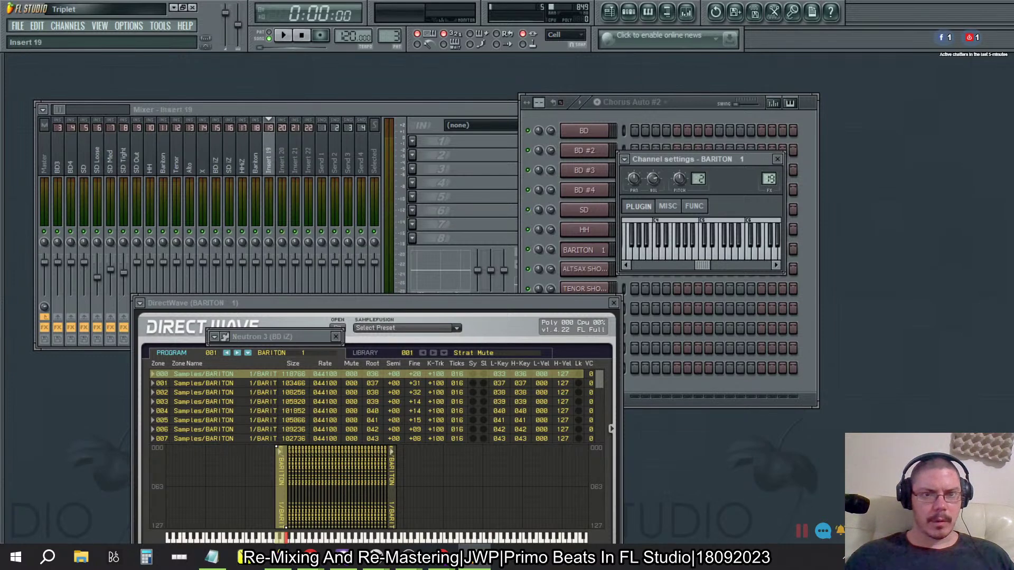
pyautogui.scroll(-2, 768, 180)
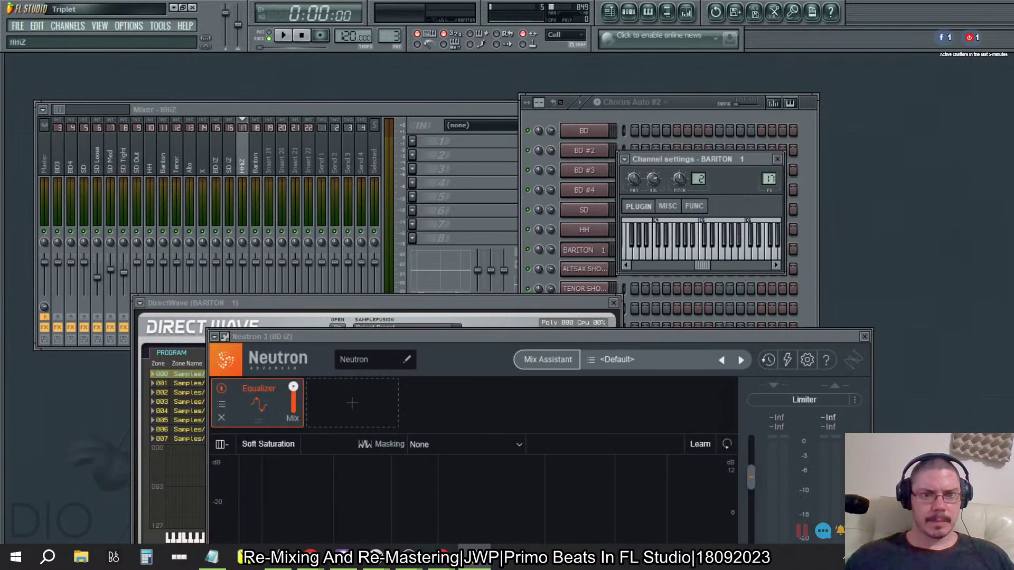
pyautogui.scroll(1, 768, 178)
pyautogui.moveTo(682, 339); pyautogui.dragTo(691, 120)
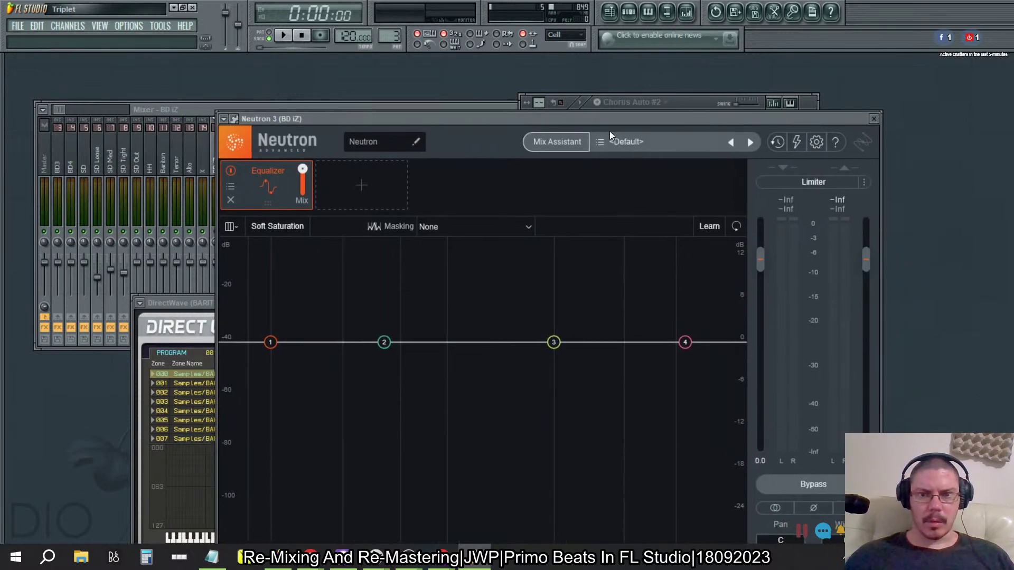
pyautogui.click(556, 142)
pyautogui.moveTo(652, 120); pyautogui.dragTo(549, 33)
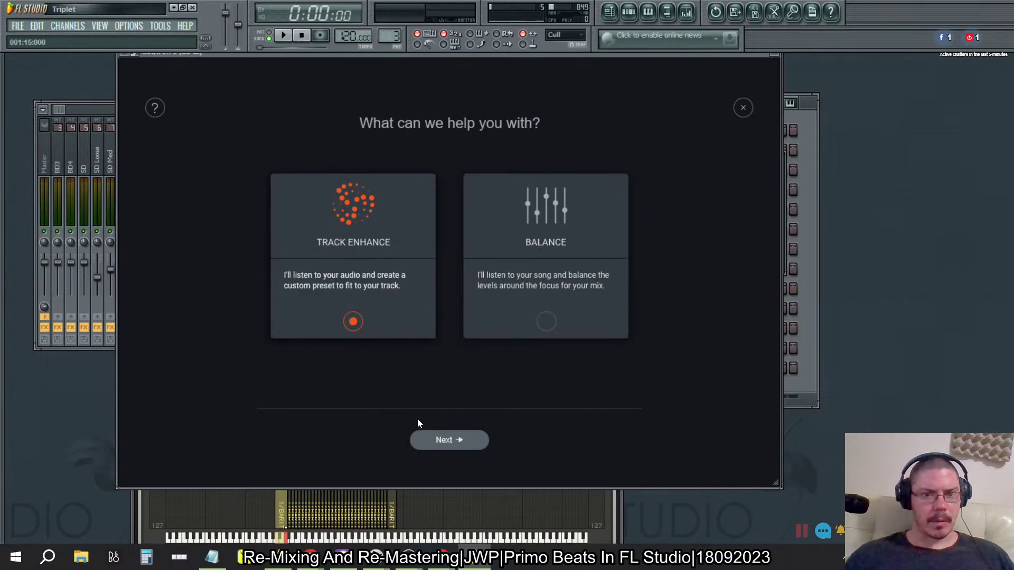
# Step: Choose Track Enhance with Upfront style, High intensity and Drums as the instrument
pyautogui.click(446, 442)
pyautogui.click(503, 262)
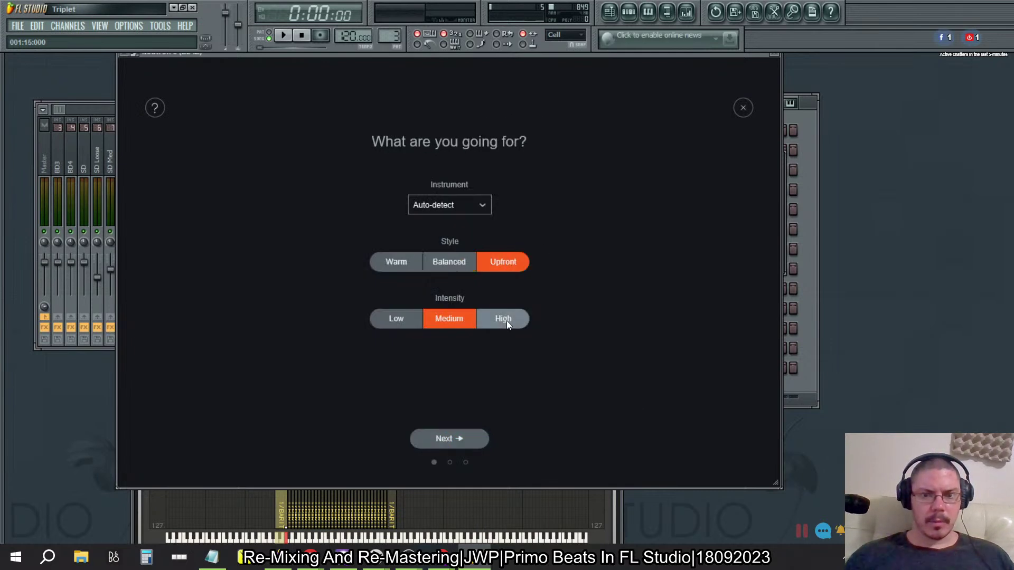
pyautogui.click(506, 319)
pyautogui.click(467, 203)
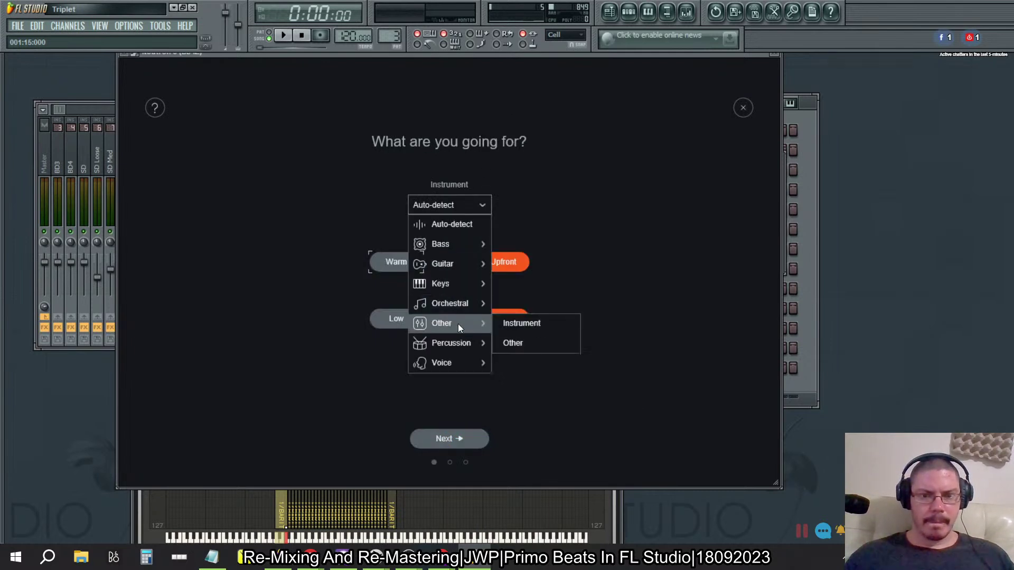
pyautogui.click(519, 344)
pyautogui.click(473, 204)
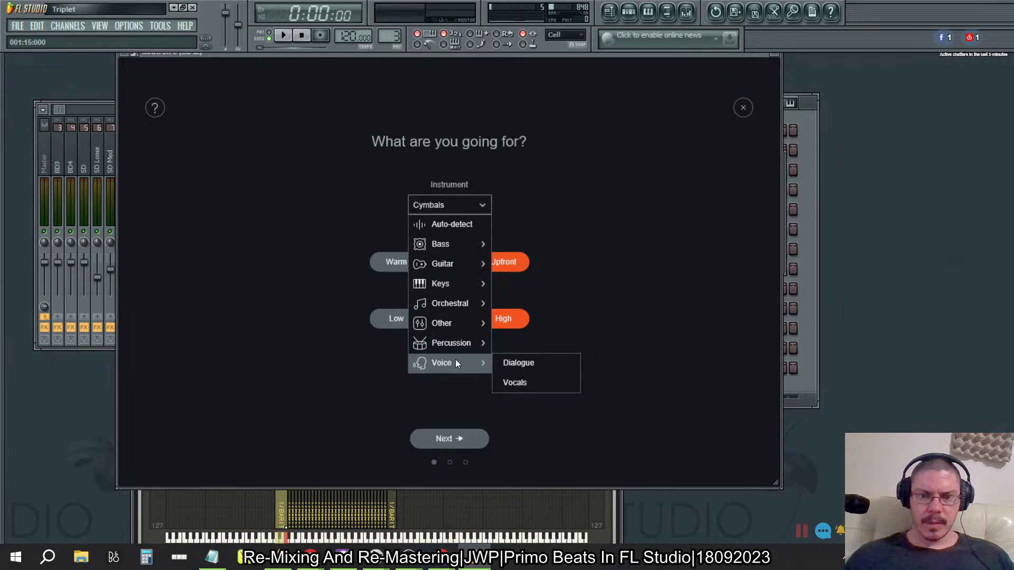
pyautogui.moveTo(451, 343)
pyautogui.click(511, 364)
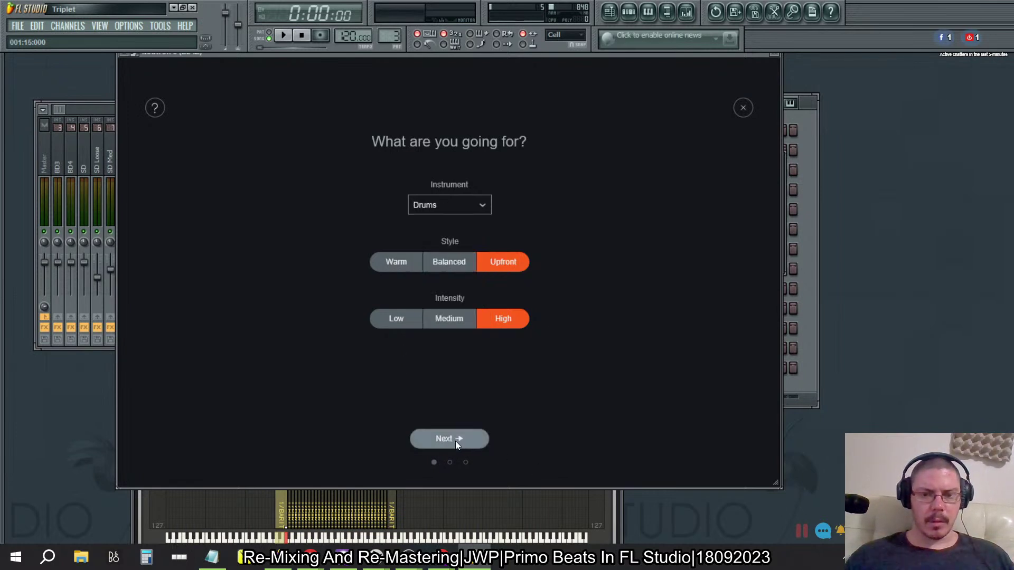
pyautogui.click(456, 441)
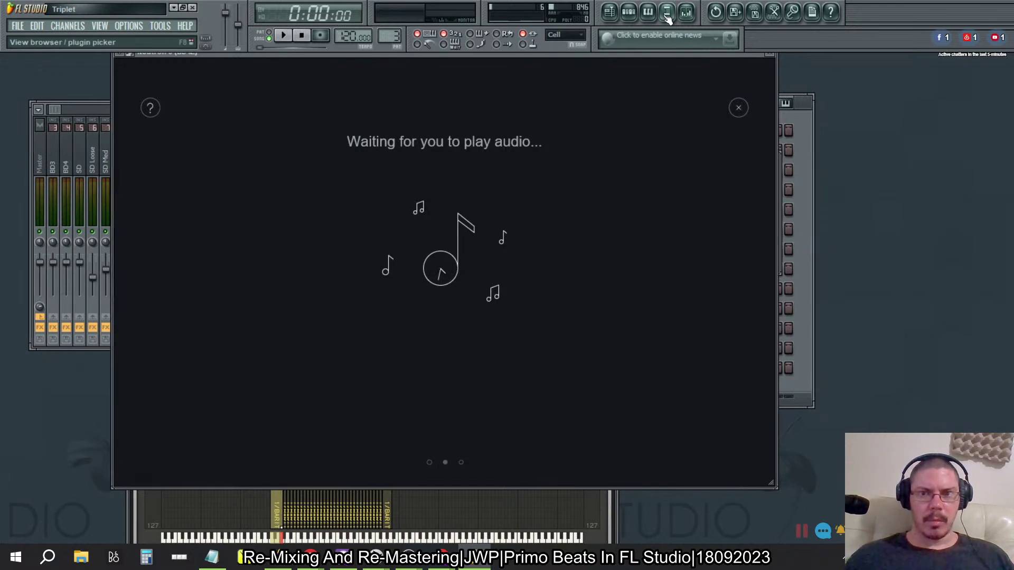
# Step: Play the song for Neutron's analysis and bring its finished suggestion forward
pyautogui.press('F7')
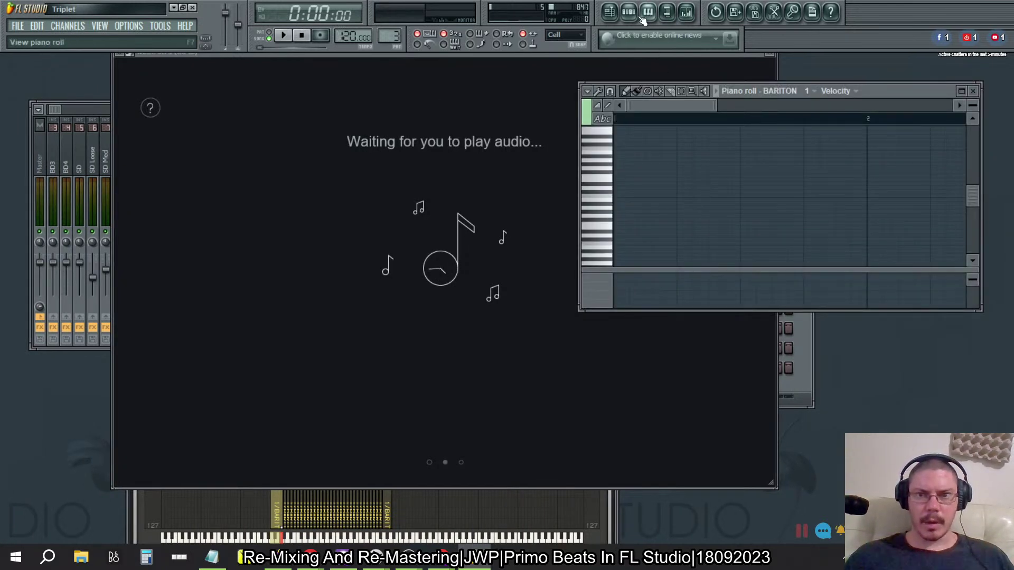
pyautogui.click(644, 16)
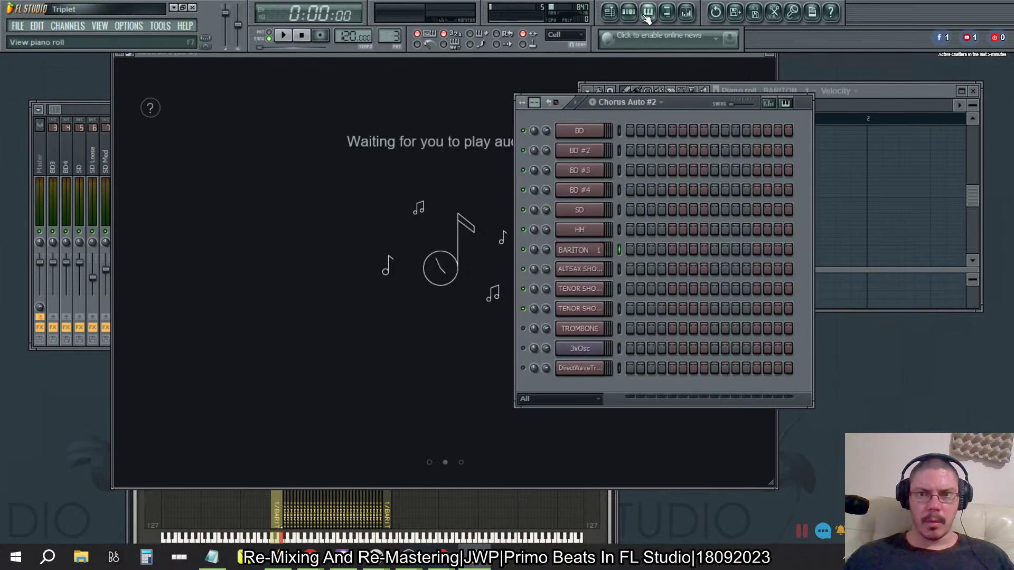
pyautogui.click(686, 14)
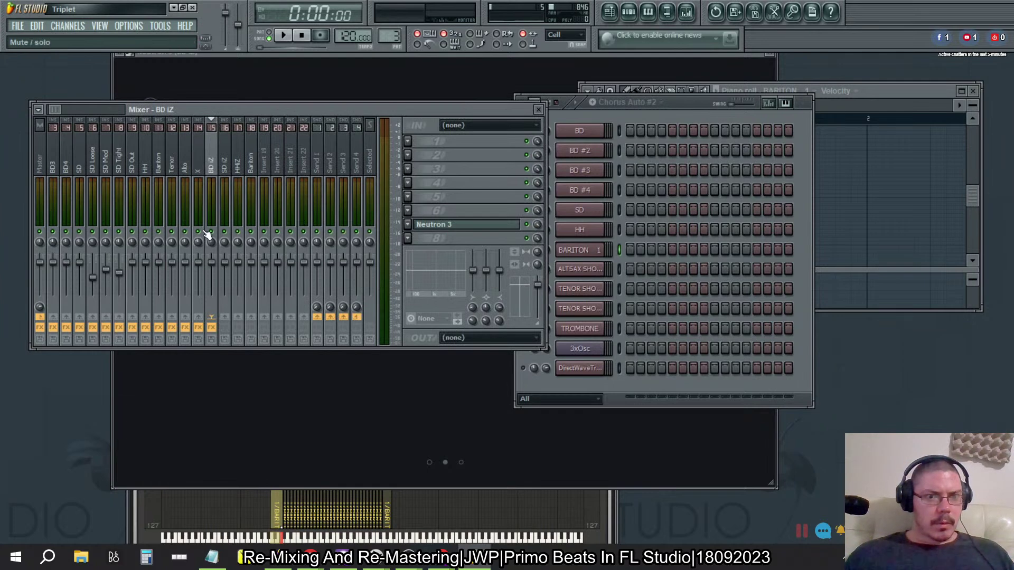
pyautogui.click(283, 35)
pyautogui.click(321, 80)
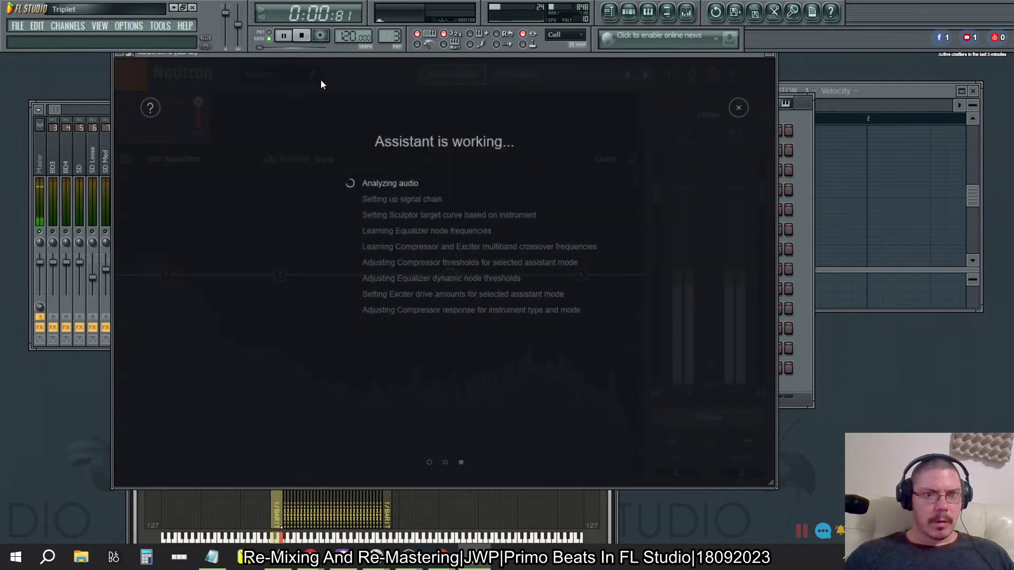
pyautogui.click(48, 105)
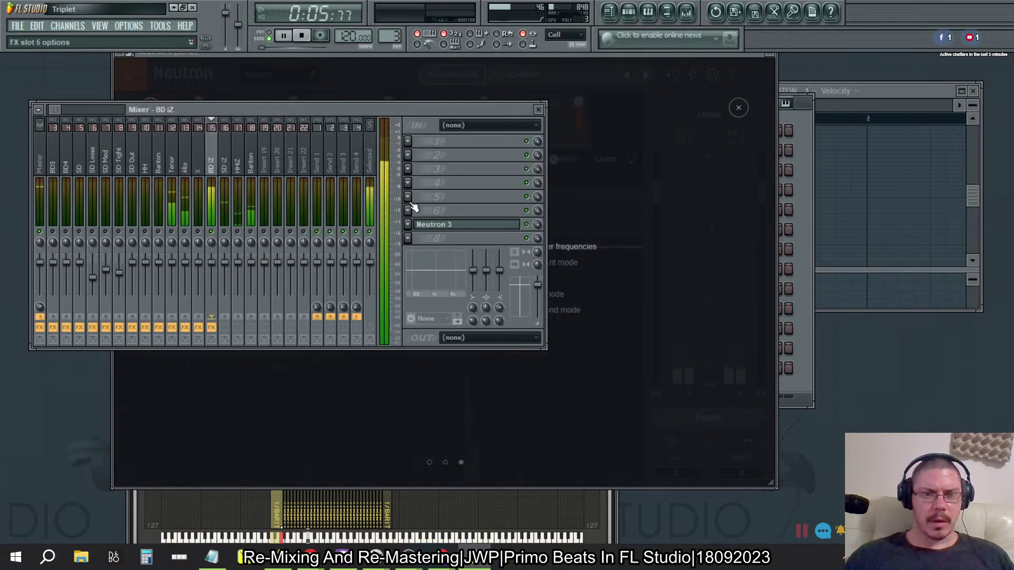
pyautogui.click(803, 251)
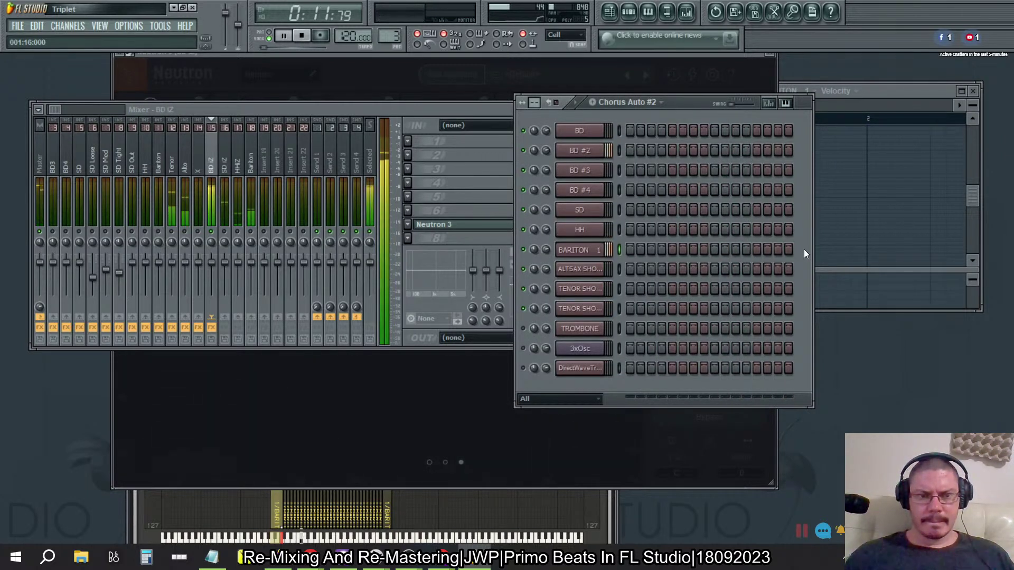
pyautogui.click(230, 159)
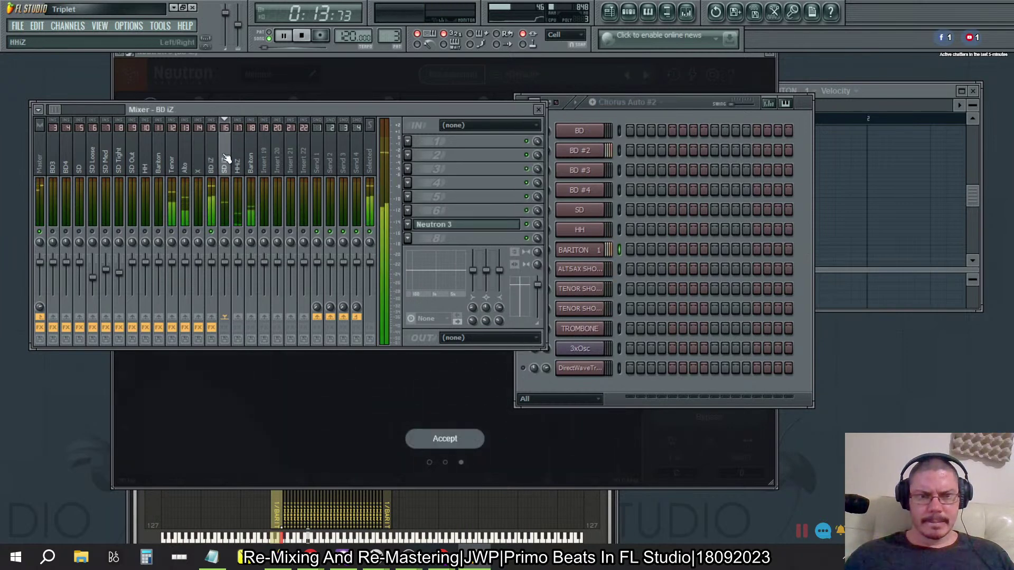
pyautogui.click(314, 455)
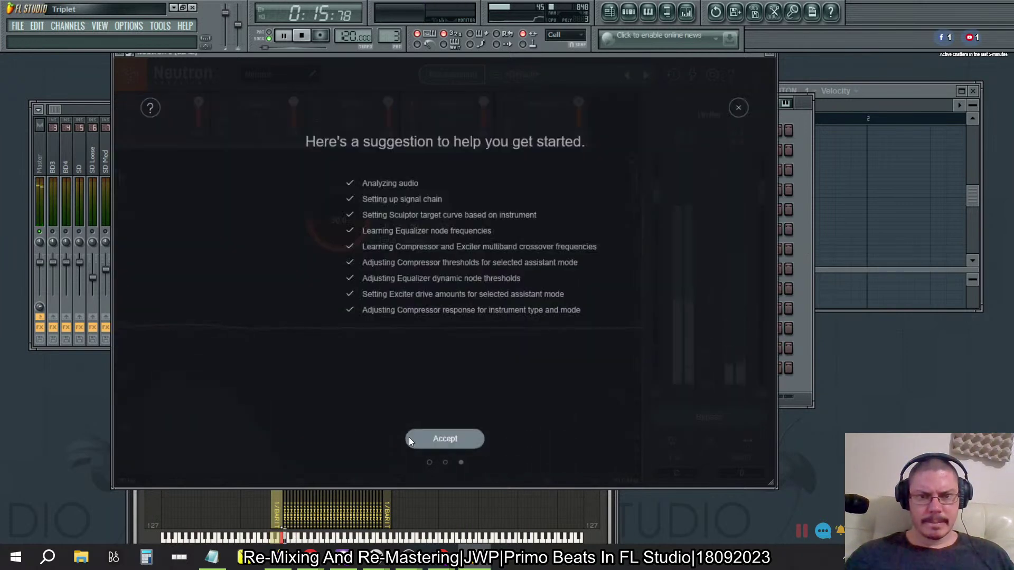
# Step: Accept Neutron's drum chain, check the playback volume and device, and close Neutron
pyautogui.click(463, 442)
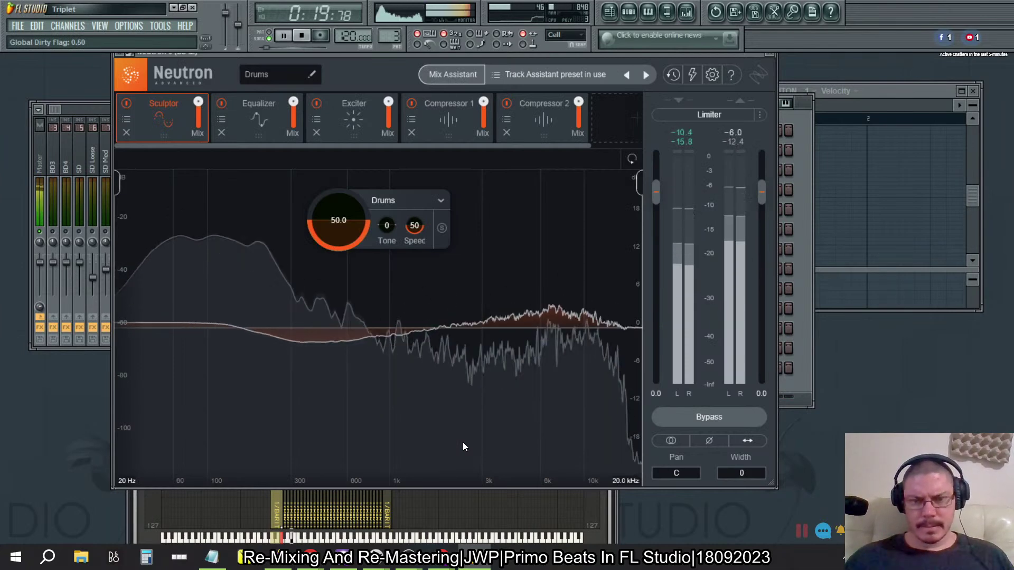
pyautogui.press('XF86AudioRaiseVolume')
pyautogui.click(824, 493)
pyautogui.scroll(-1, 838, 483)
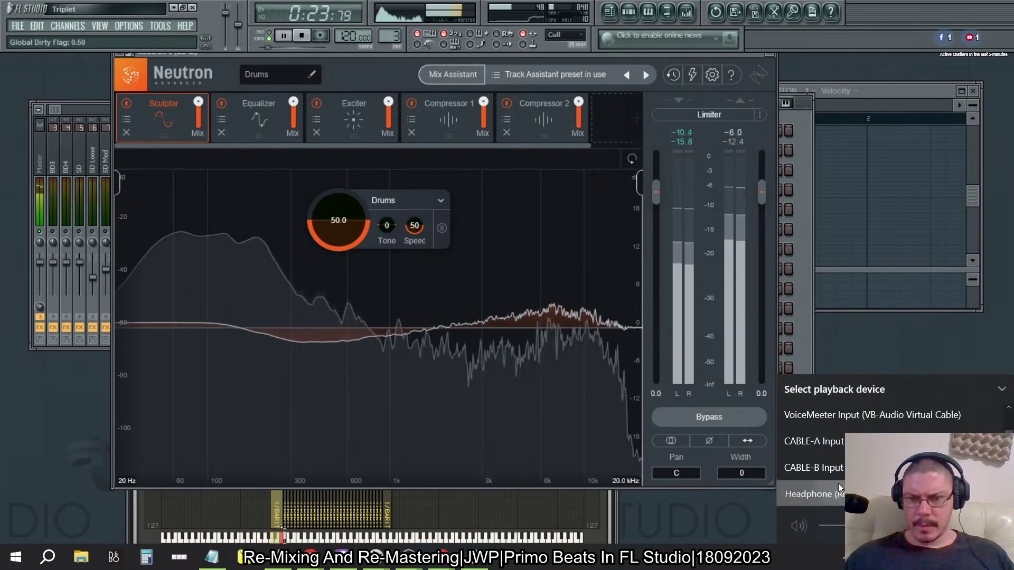
pyautogui.hotkey('alt', 'Tab')
pyautogui.hotkey('alt', 'Tab')
pyautogui.hotkey('alt', 'Tab')
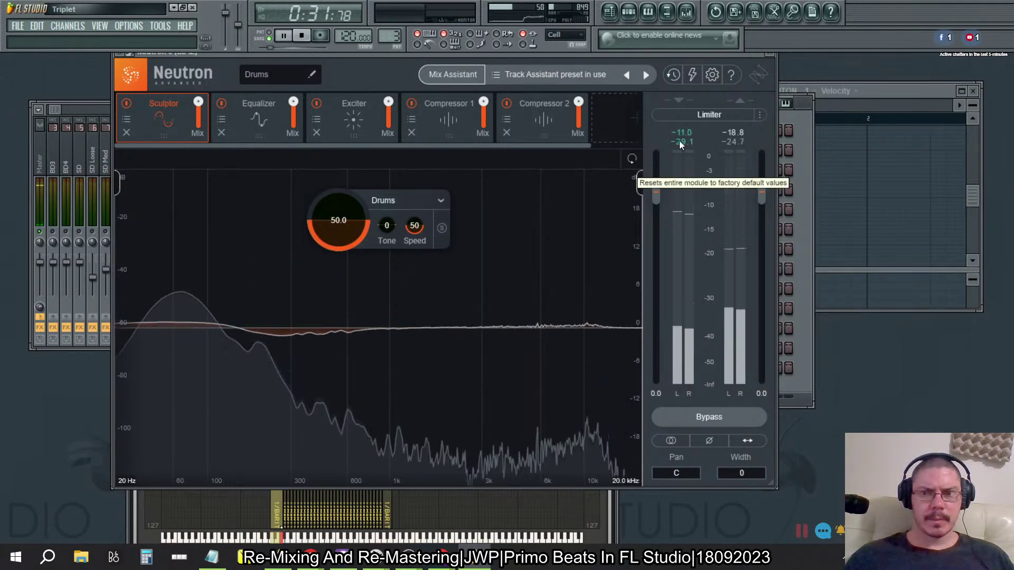
pyautogui.click(770, 56)
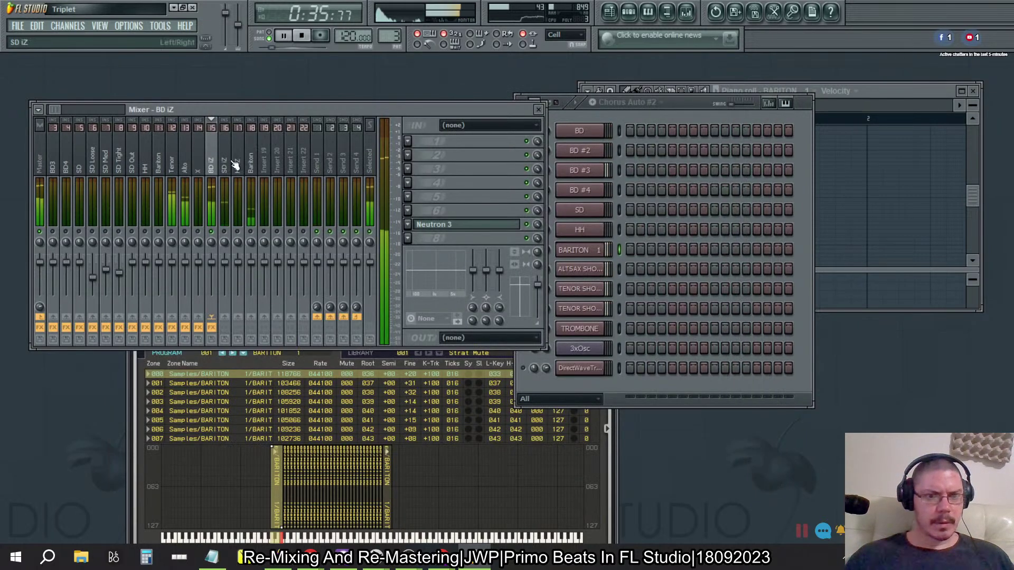
# Step: Load Neutron 3 onto the SD iZ insert
pyautogui.click(226, 226)
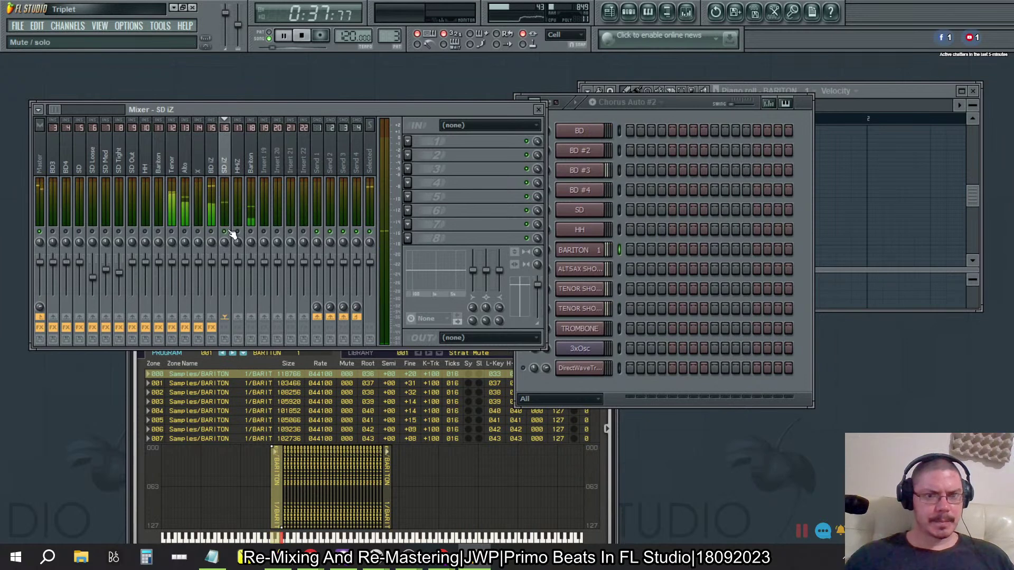
pyautogui.click(424, 223)
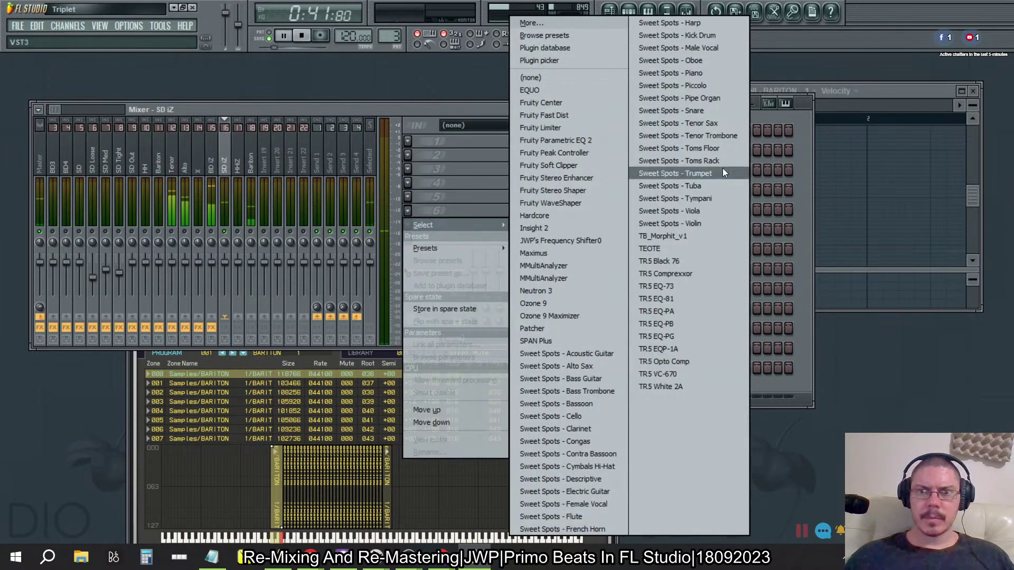
pyautogui.click(543, 291)
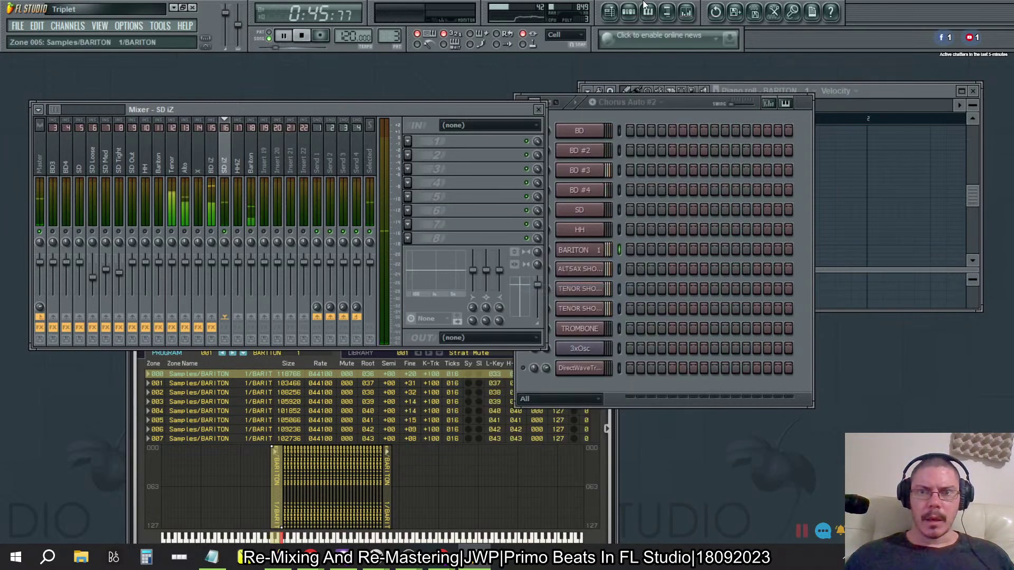
# Step: Change the mixer insert that the ALTSAX SHORT channel feeds
pyautogui.press('F12')
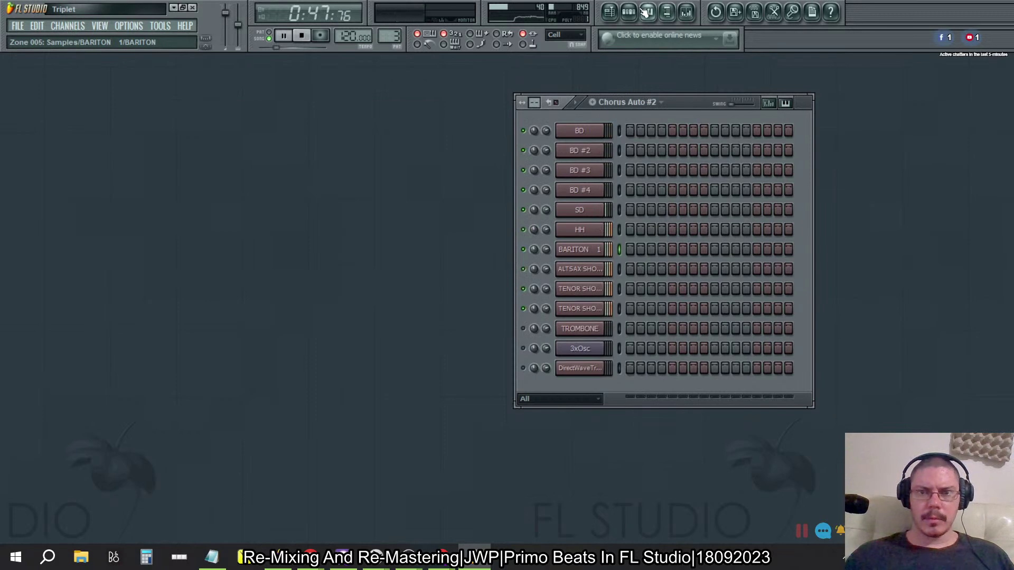
pyautogui.click(638, 11)
pyautogui.click(686, 13)
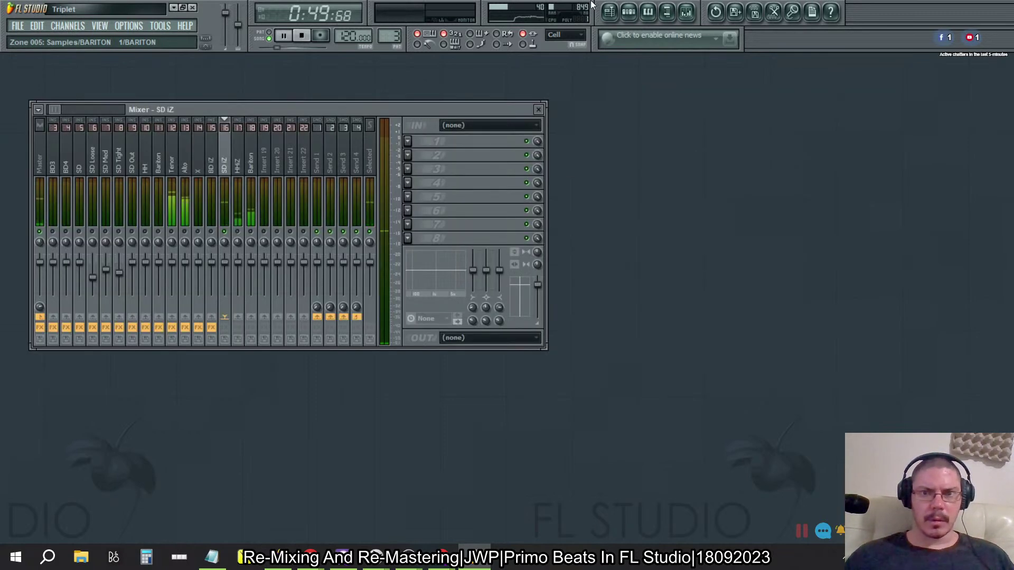
pyautogui.click(629, 12)
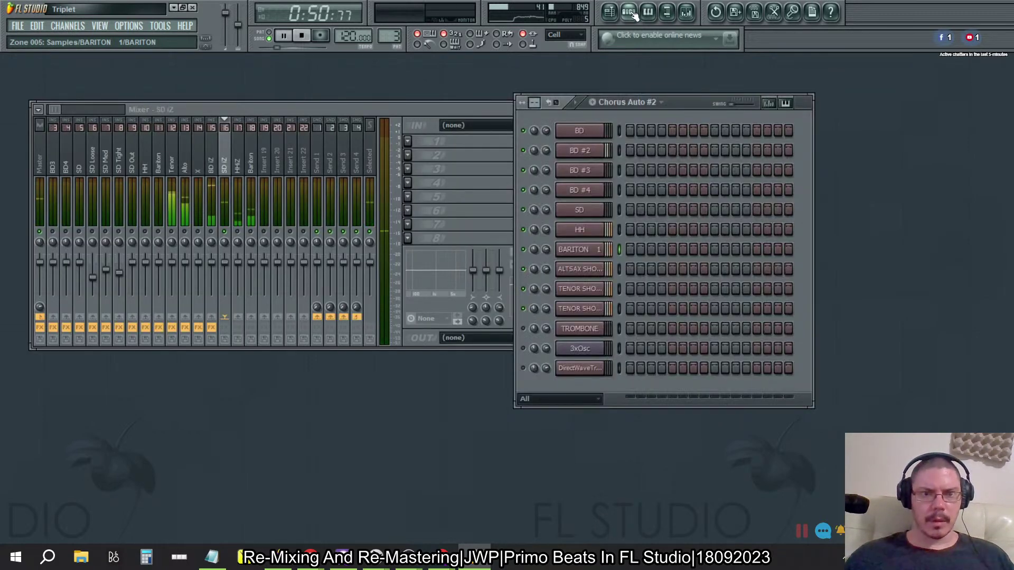
pyautogui.click(586, 270)
pyautogui.moveTo(763, 179); pyautogui.dragTo(763, 163)
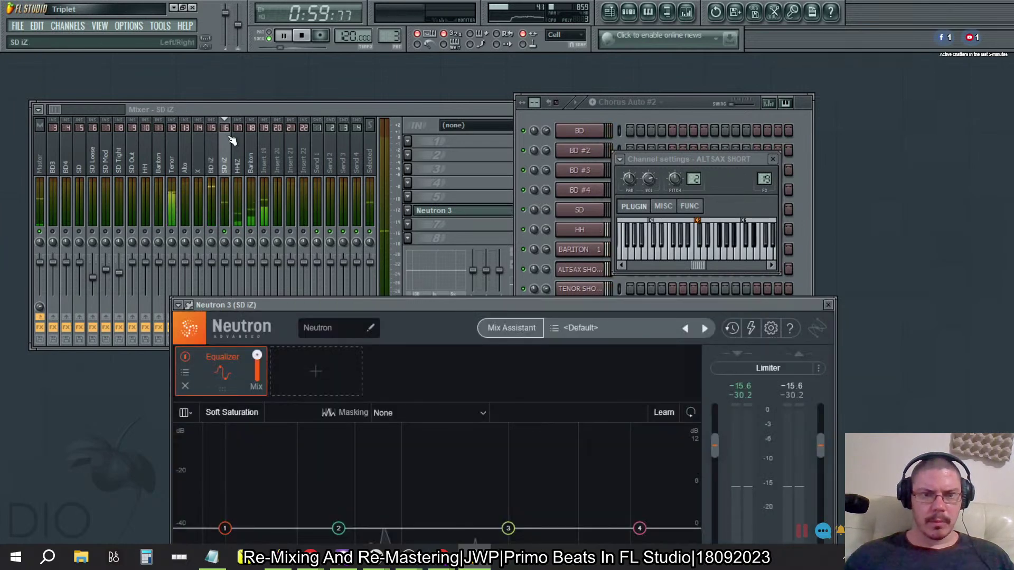
# Step: Rename Insert 19 to 'Alto' and Insert 20 to 'Tenor'
pyautogui.click(267, 157)
pyautogui.press('F2')
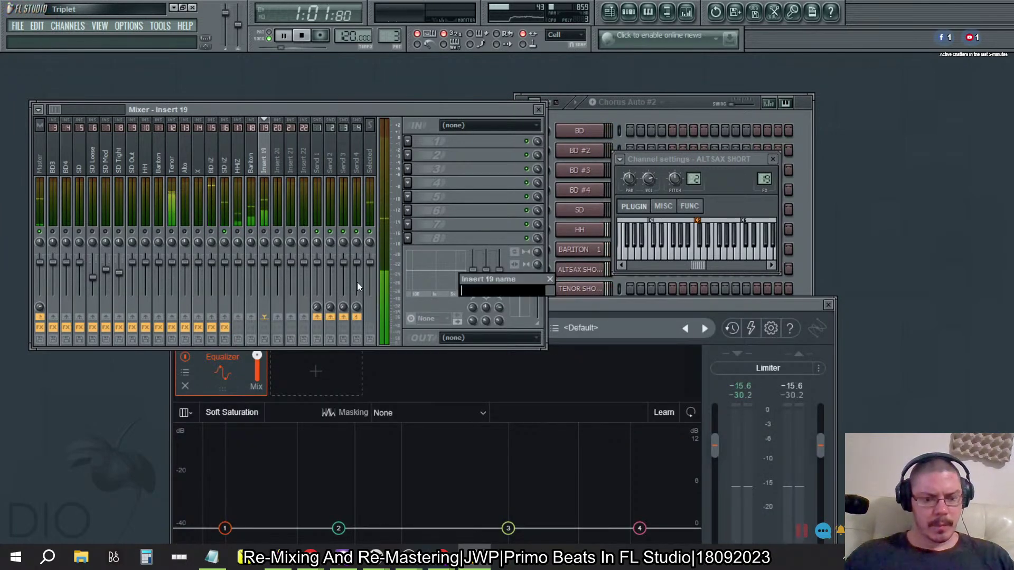
pyautogui.write('Alto')
pyautogui.press('Return')
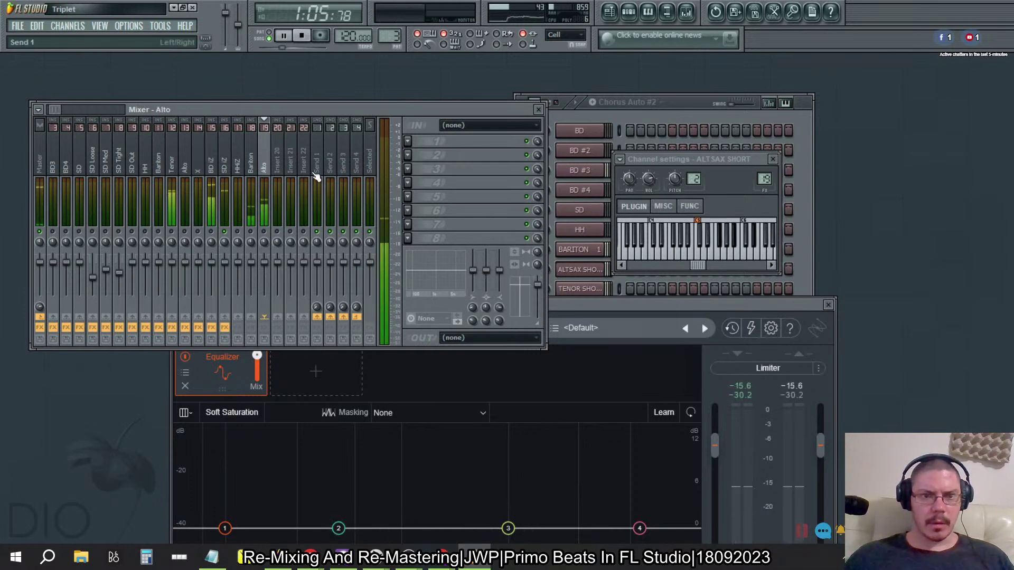
pyautogui.click(278, 164)
pyautogui.press('F2')
pyautogui.write('Tenor')
pyautogui.press('Return')
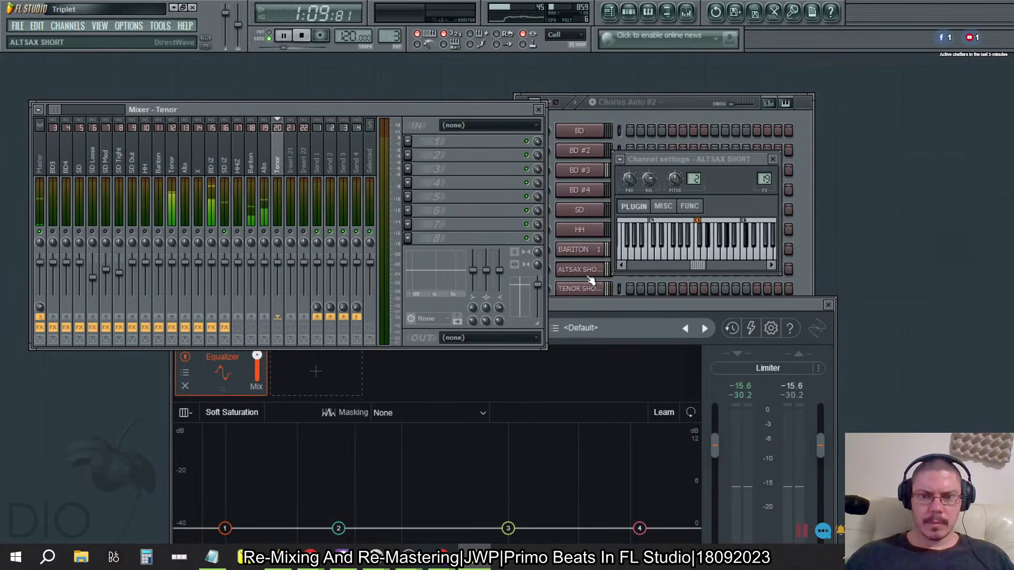
pyautogui.click(579, 289)
# Step: Bring up Neutron 3 on SD iZ and launch its Mix Assistant
pyautogui.click(829, 336)
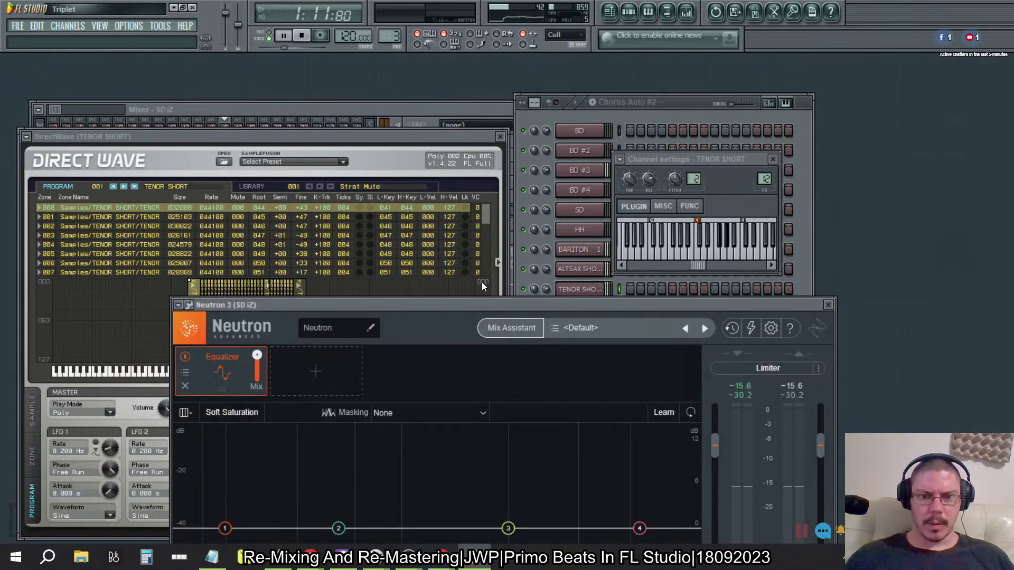
pyautogui.moveTo(474, 294); pyautogui.dragTo(522, 156)
pyautogui.click(556, 182)
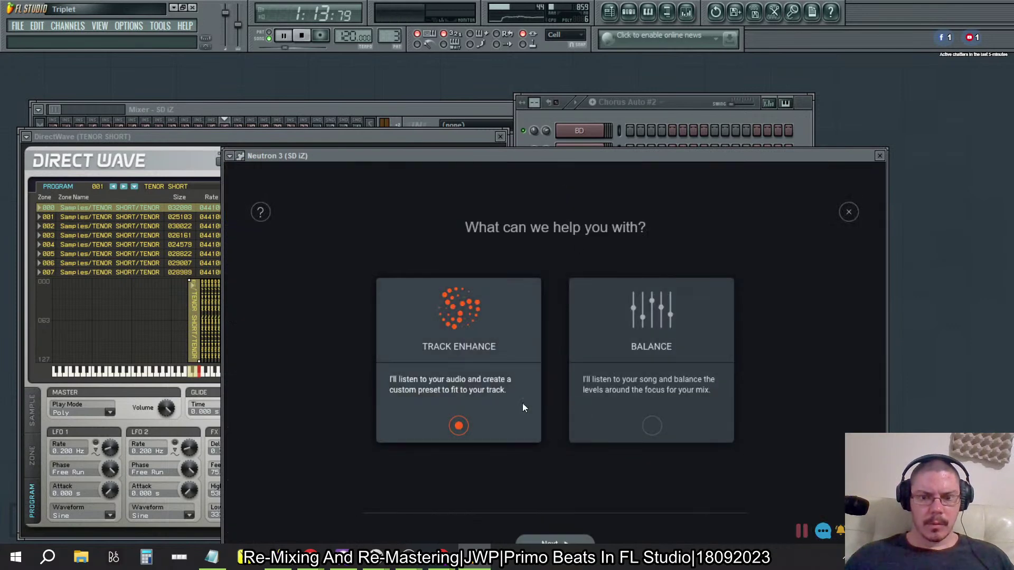
pyautogui.moveTo(586, 156); pyautogui.dragTo(541, 61)
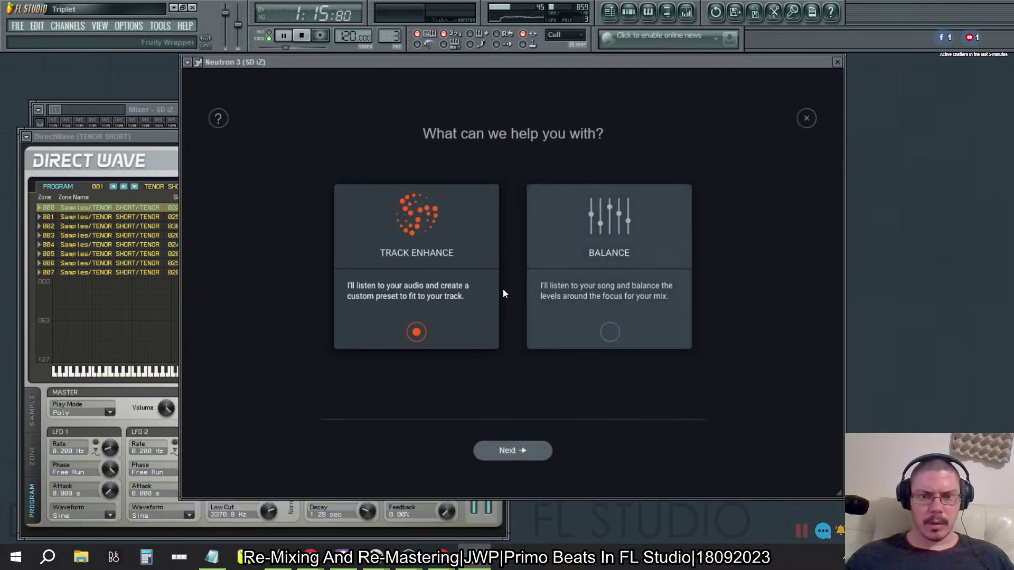
# Step: Set Track Enhance to Upfront style, High intensity and Snare, then start listening
pyautogui.click(517, 451)
pyautogui.click(583, 272)
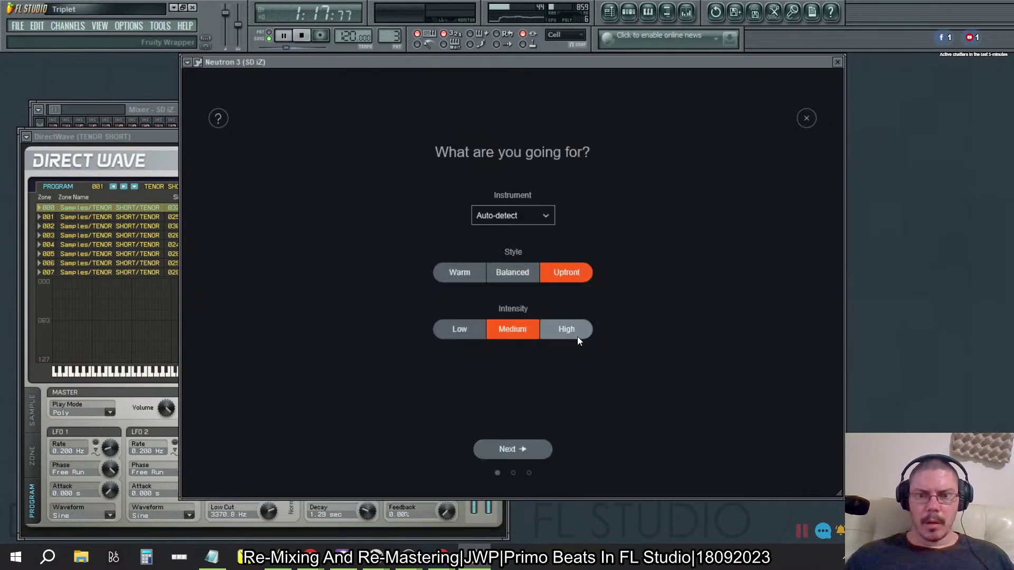
pyautogui.click(572, 333)
pyautogui.click(541, 225)
pyautogui.moveTo(514, 354)
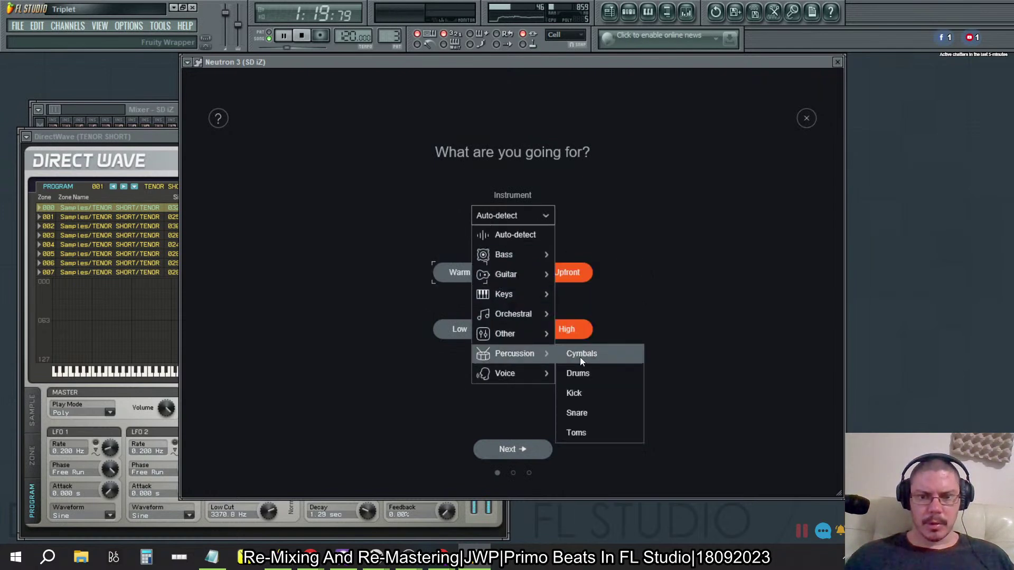
pyautogui.click(586, 410)
pyautogui.click(554, 439)
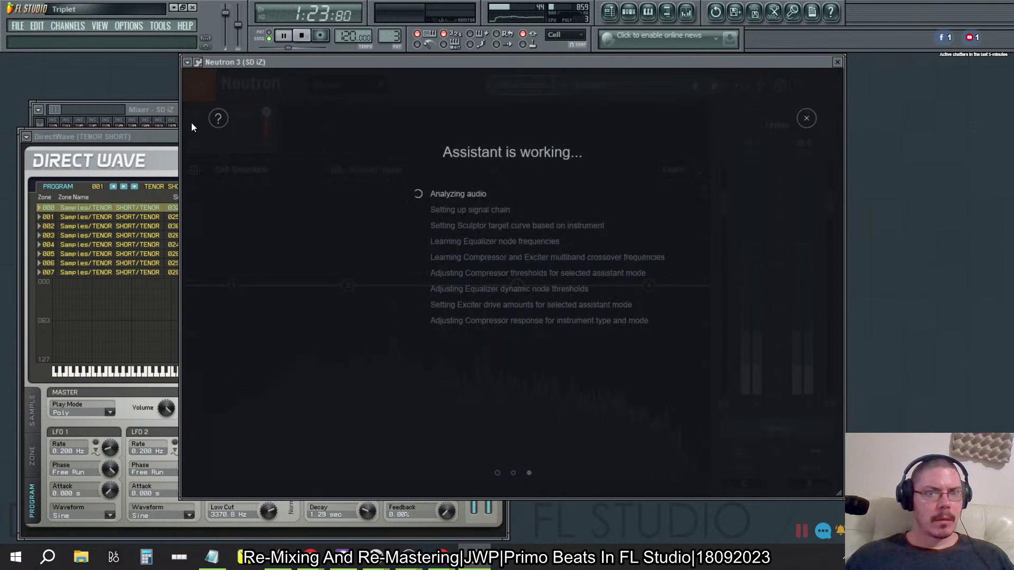
pyautogui.click(646, 13)
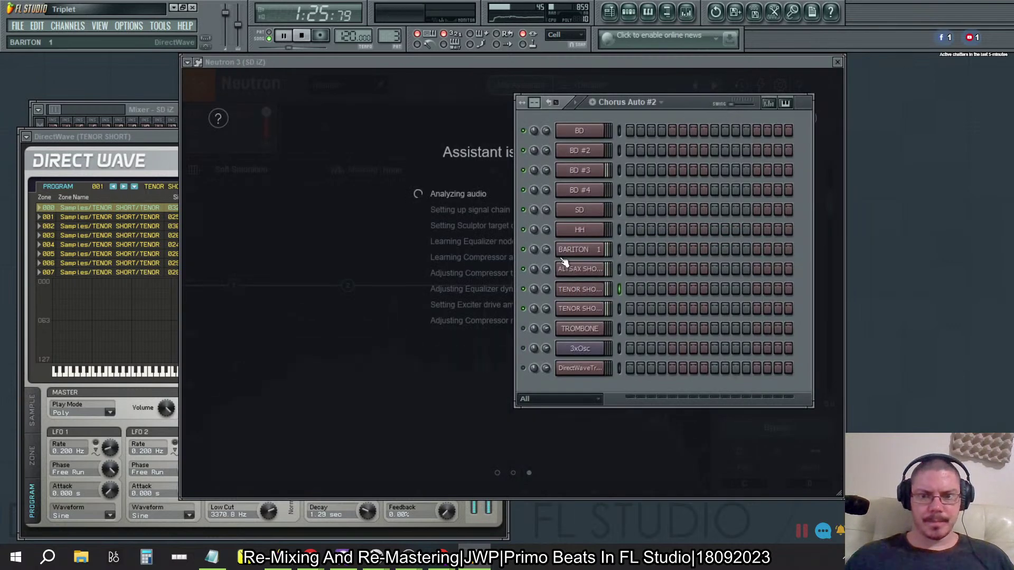
# Step: Route both TENOR SHORT DirectWave channels to mixer insert 20 (Tenor)
pyautogui.click(162, 107)
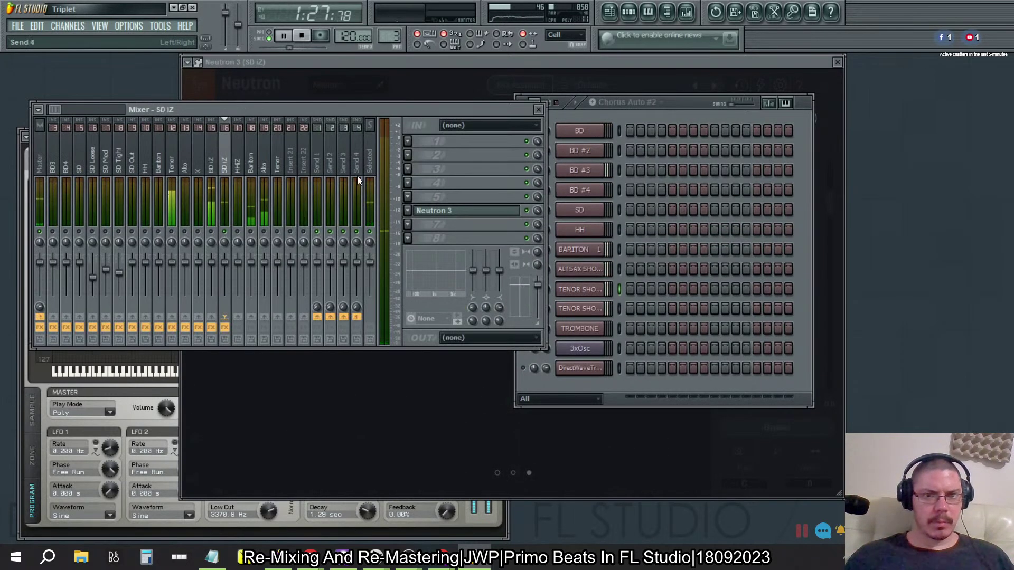
pyautogui.click(585, 302)
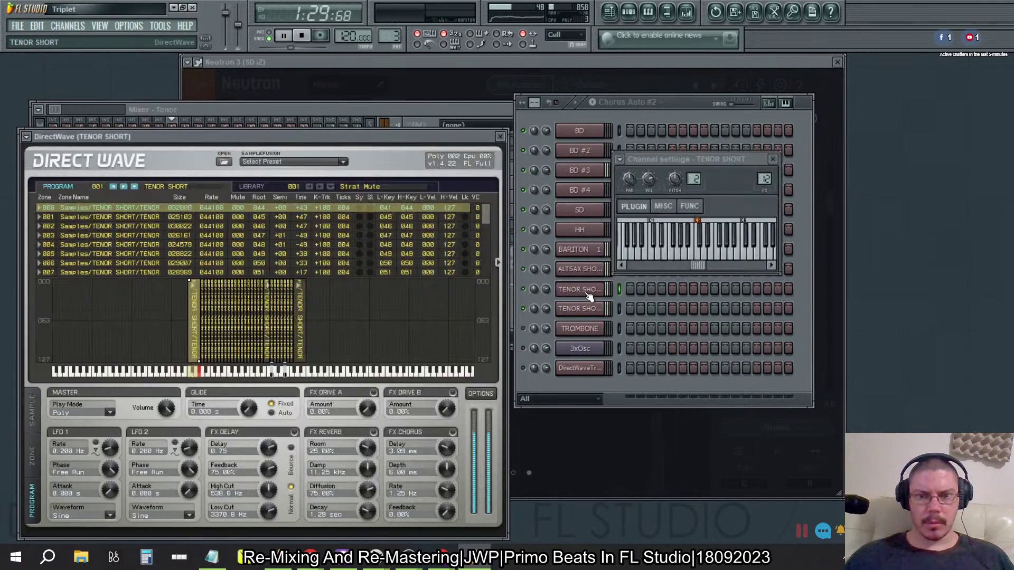
pyautogui.moveTo(450, 136); pyautogui.dragTo(428, 334)
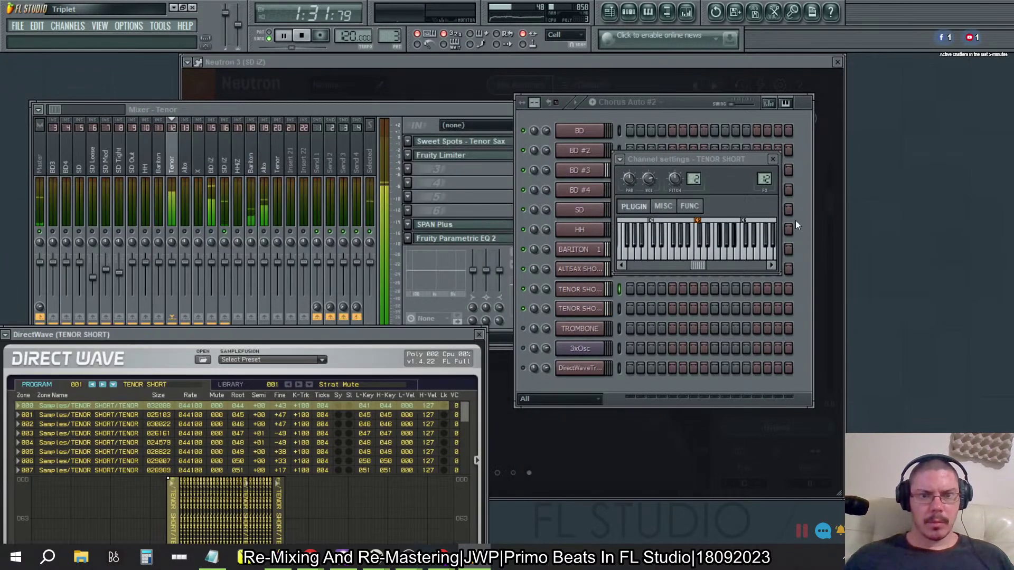
pyautogui.moveTo(765, 180); pyautogui.dragTo(765, 151)
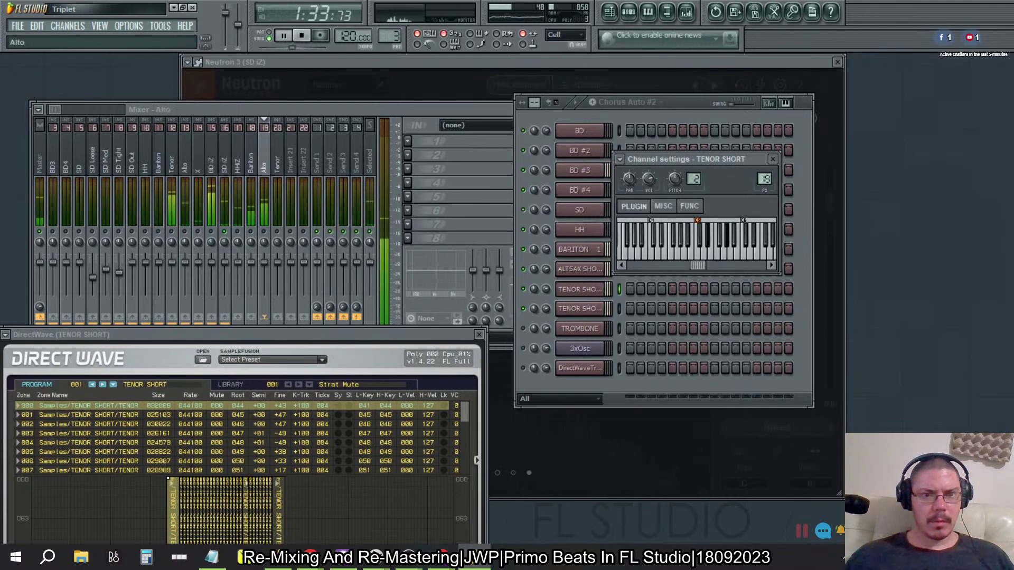
pyautogui.click(579, 308)
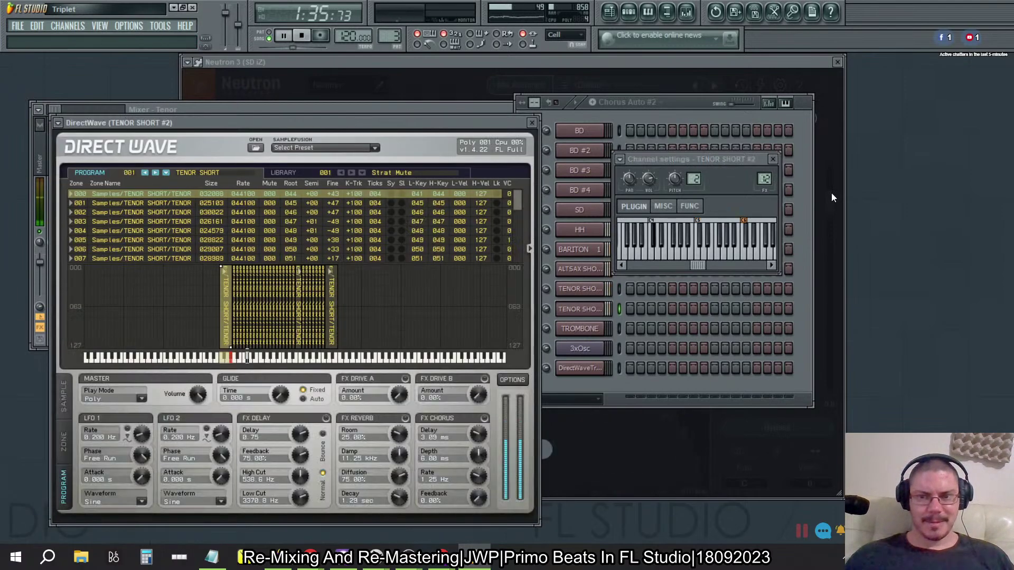
pyautogui.moveTo(462, 125); pyautogui.dragTo(446, 351)
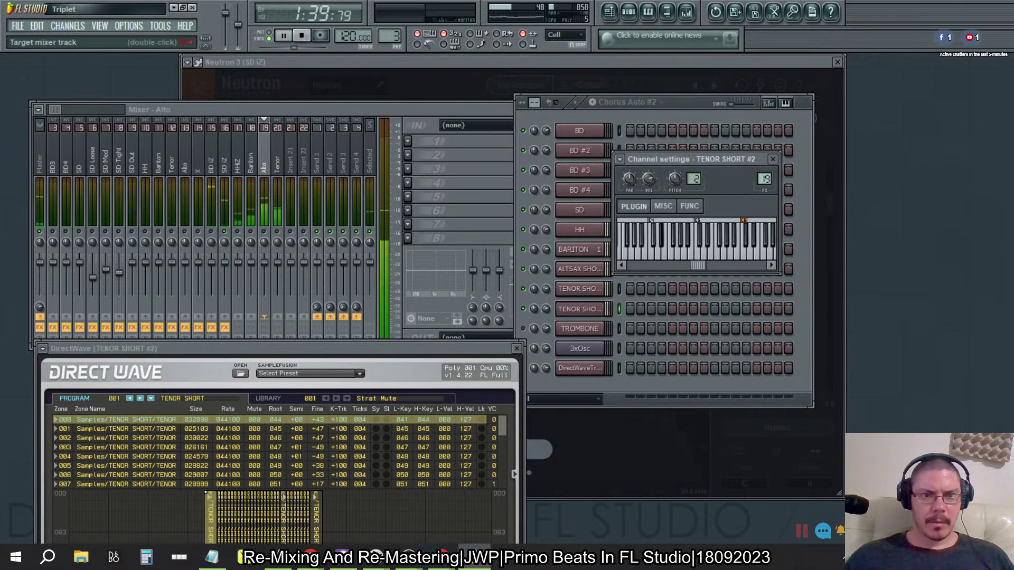
pyautogui.moveTo(767, 180); pyautogui.dragTo(767, 173)
# Step: Load Neutron 3 into an empty effect slot on the Baritone insert
pyautogui.click(225, 165)
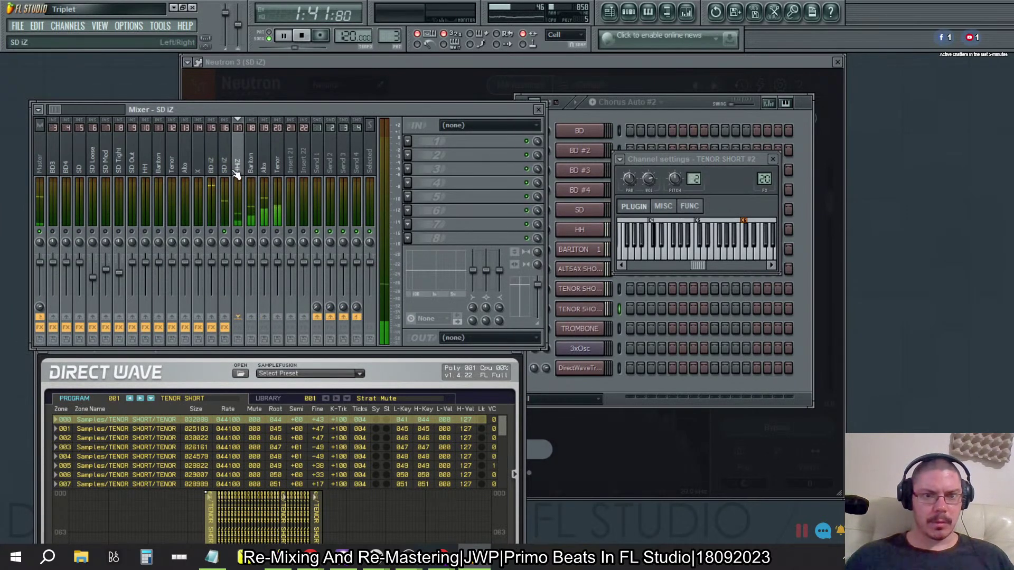
pyautogui.click(406, 212)
pyautogui.moveTo(428, 225)
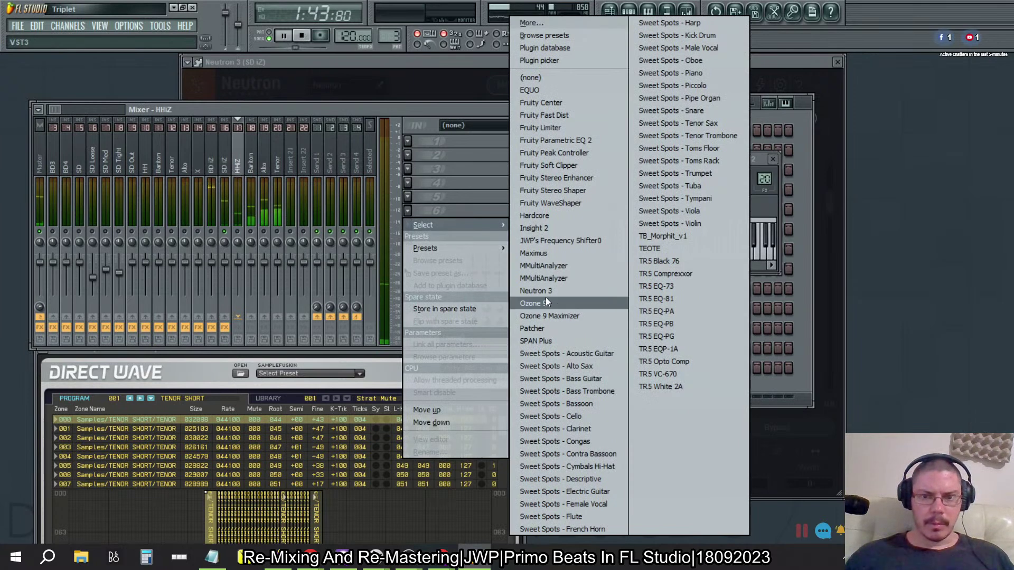
pyautogui.click(294, 163)
pyautogui.click(250, 162)
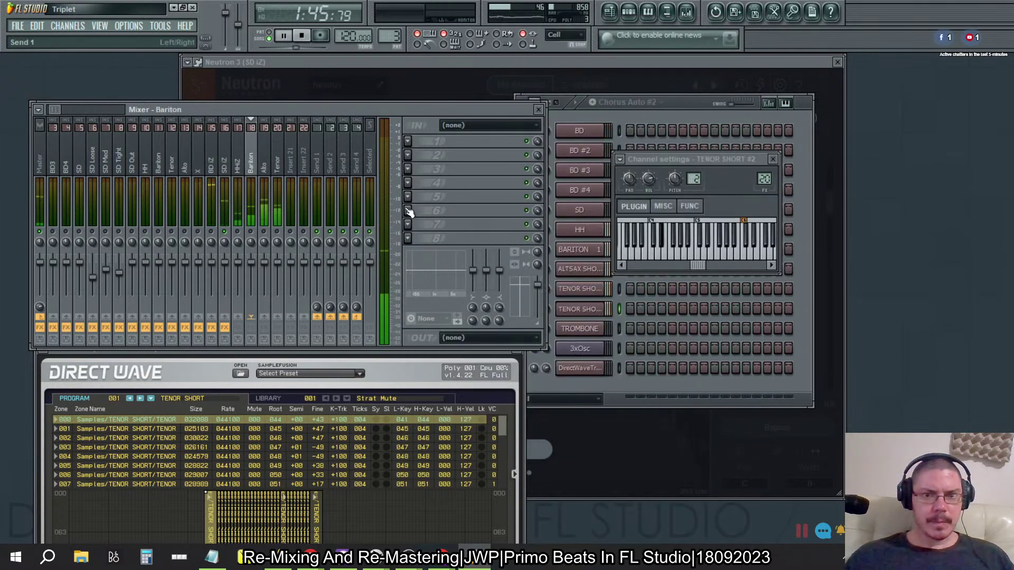
pyautogui.click(408, 211)
pyautogui.click(589, 291)
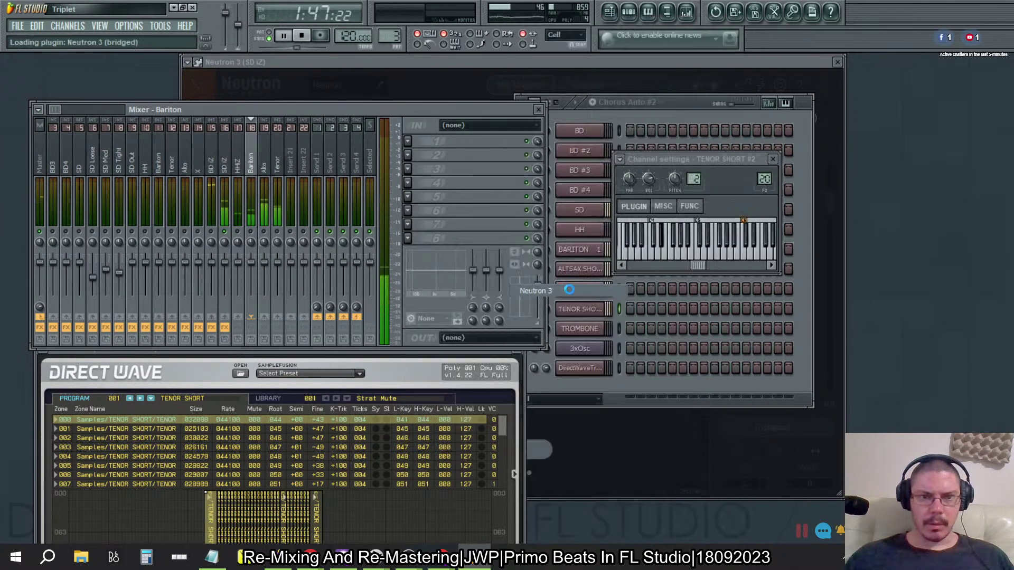
# Step: Load Neutron 3 onto the Alto and Tenor inserts, then close all windows
pyautogui.click(266, 162)
pyautogui.click(411, 213)
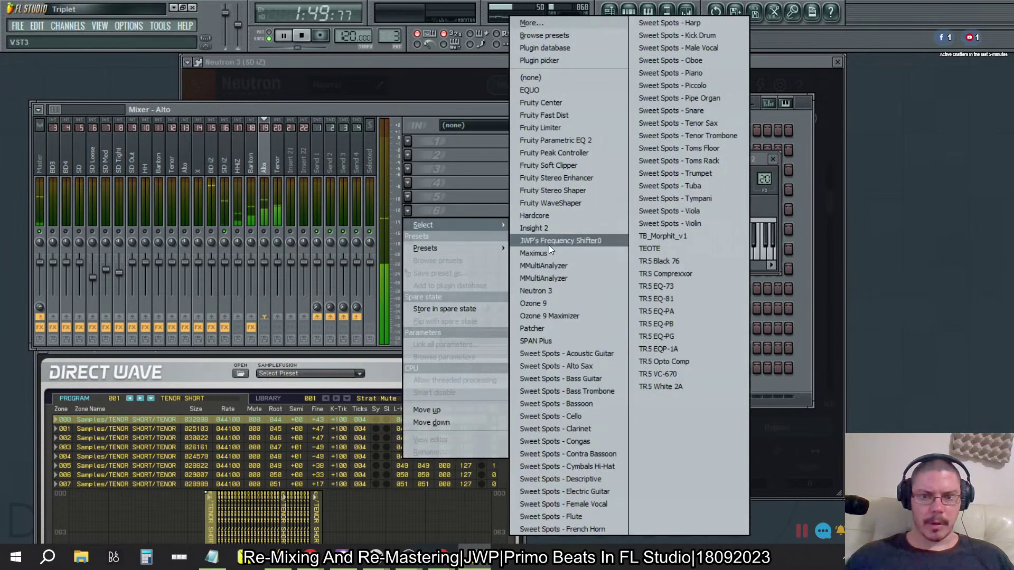
pyautogui.click(555, 287)
pyautogui.click(277, 163)
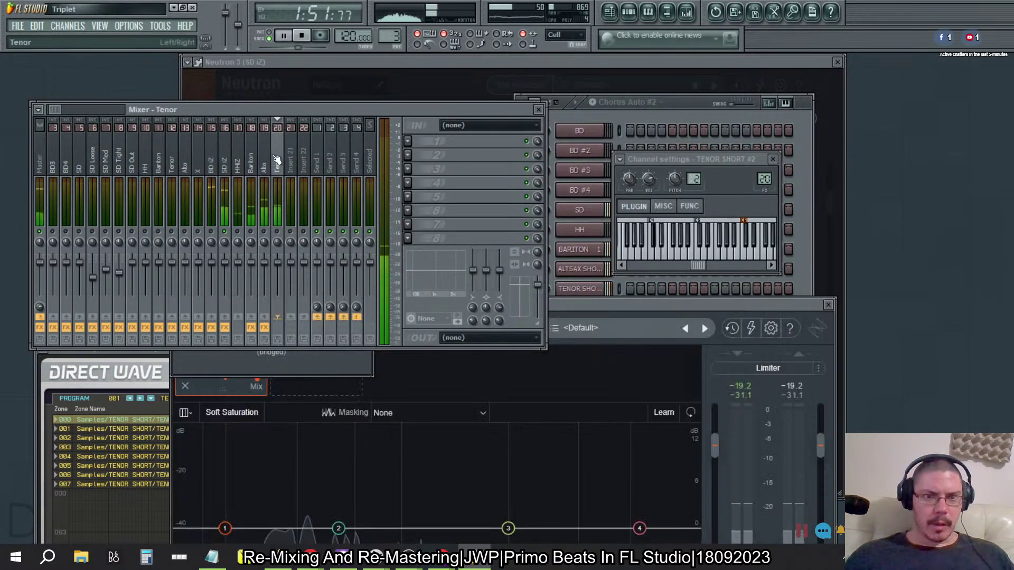
pyautogui.click(407, 210)
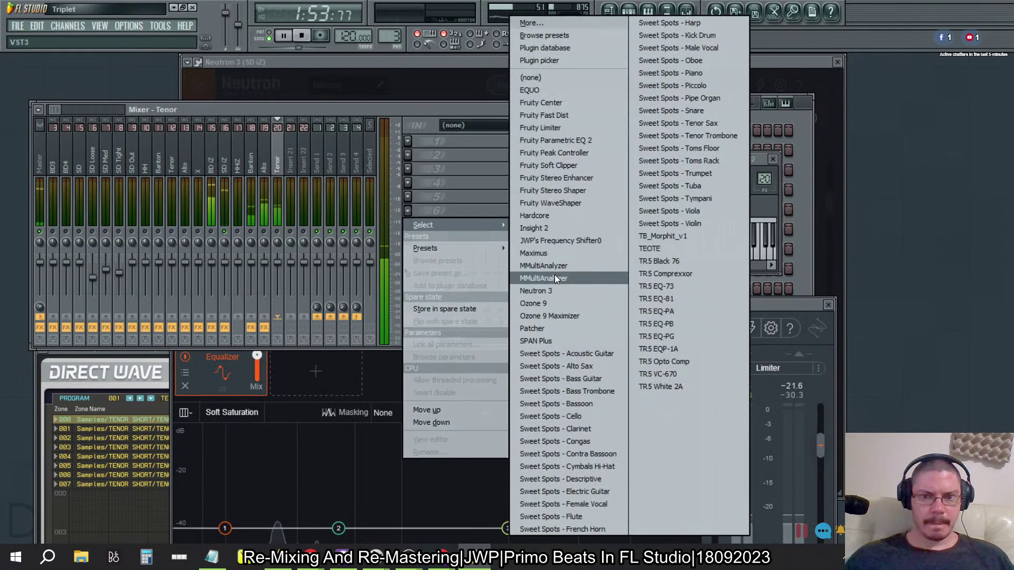
pyautogui.click(541, 288)
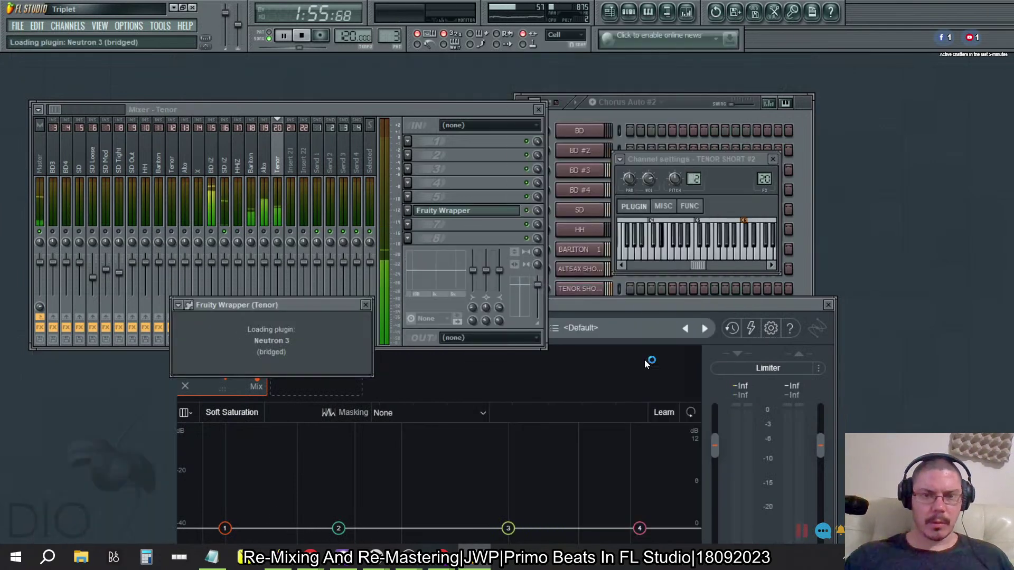
pyautogui.press('F12')
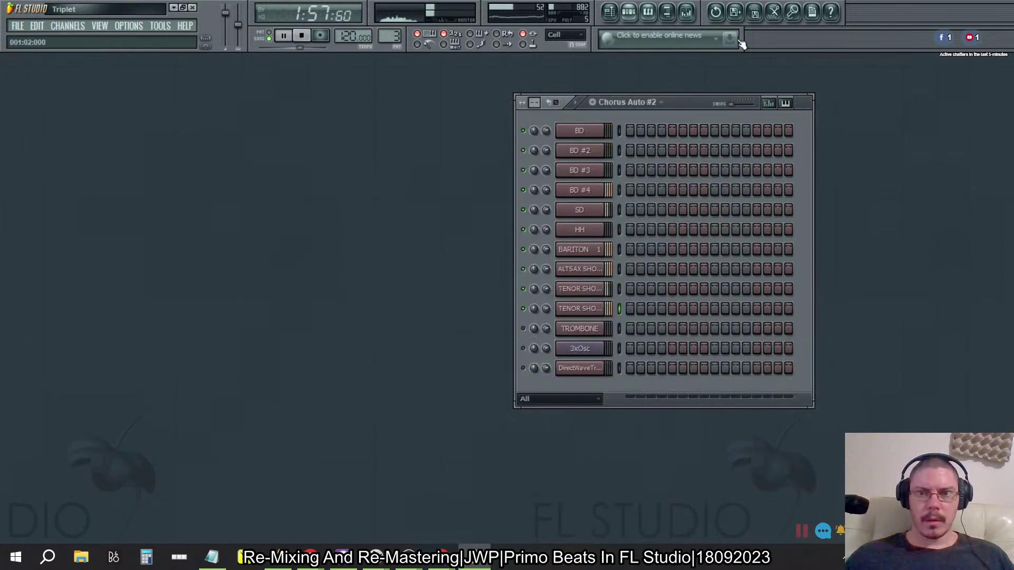
# Step: Close the channel rack and bring the mixer back up
pyautogui.click(647, 10)
pyautogui.click(691, 13)
pyautogui.click(138, 28)
pyautogui.moveTo(169, 64)
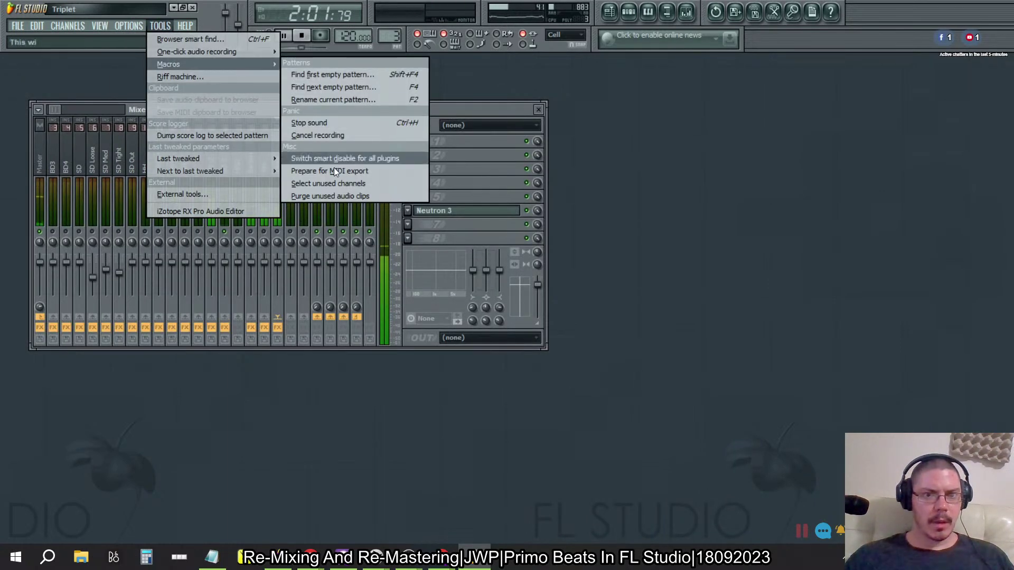
pyautogui.click(332, 159)
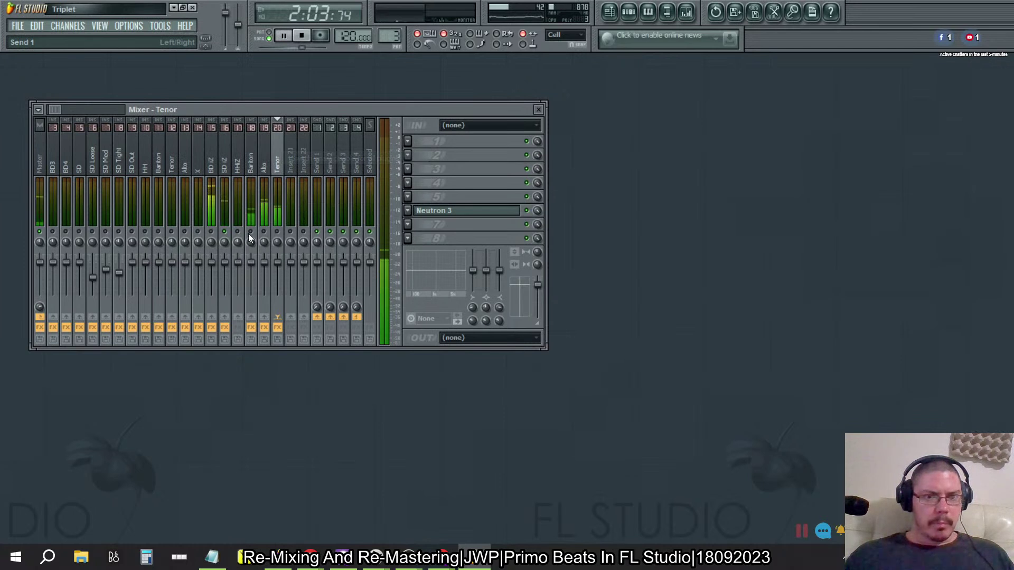
# Step: Select the Tenor insert and reopen its Neutron 3 window
pyautogui.click(232, 157)
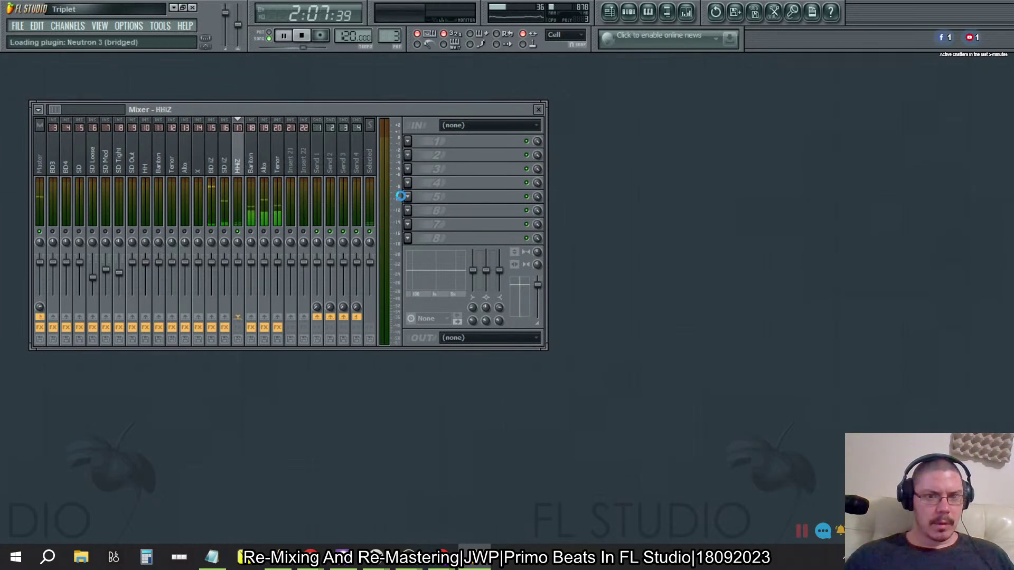
pyautogui.press('Right')
pyautogui.press('Right')
pyautogui.press('Right')
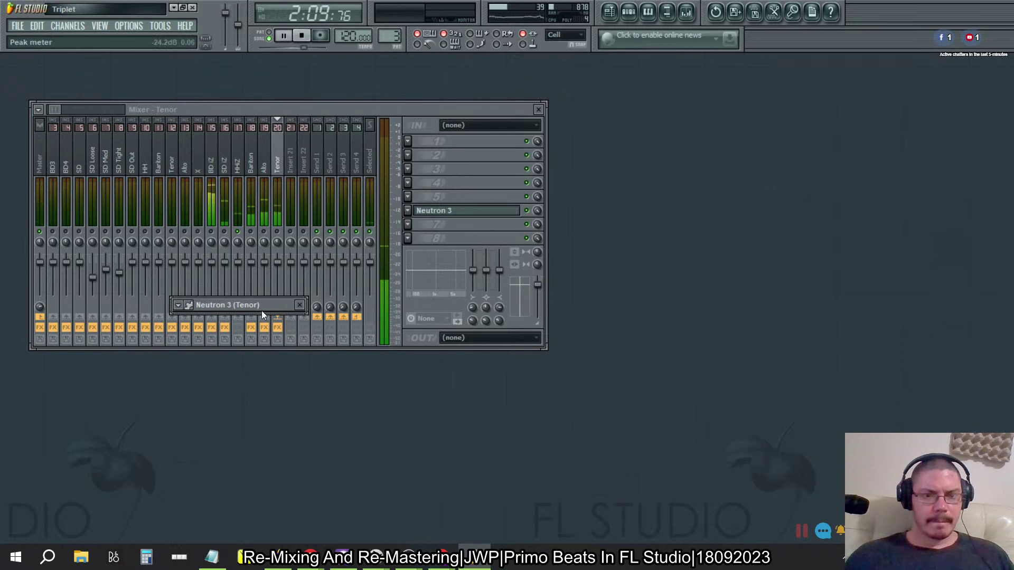
pyautogui.click(451, 210)
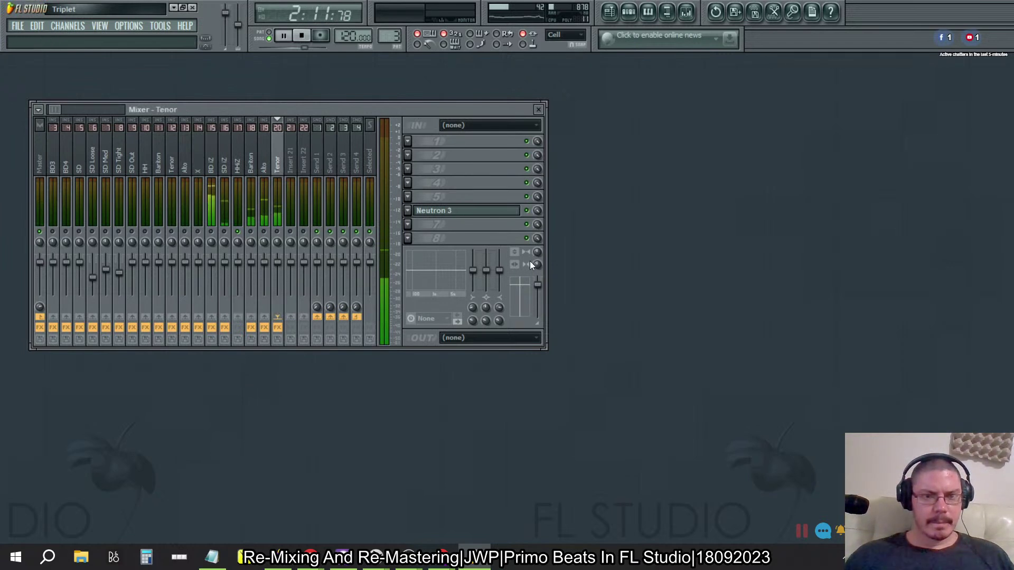
pyautogui.click(459, 209)
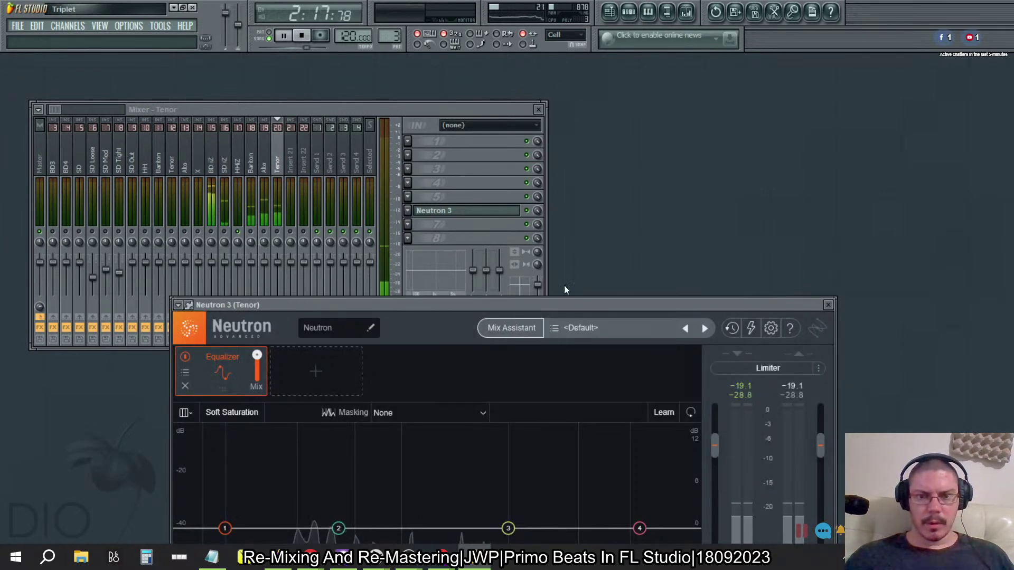
# Step: Try Neutron's Mix Assistant with the Balance option, then leave the mix focus screen
pyautogui.moveTo(549, 304); pyautogui.dragTo(594, 151)
pyautogui.click(556, 175)
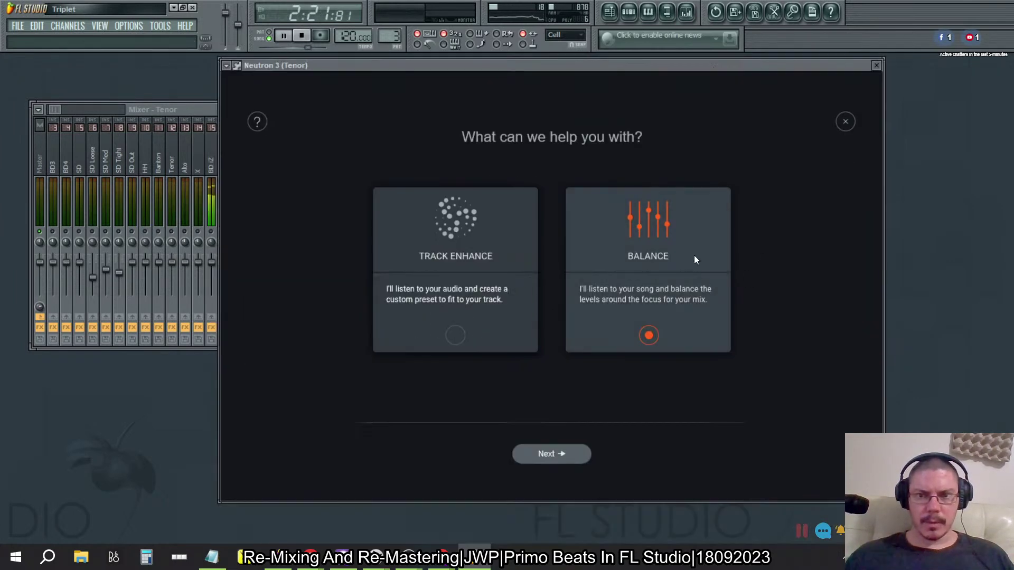
pyautogui.click(540, 454)
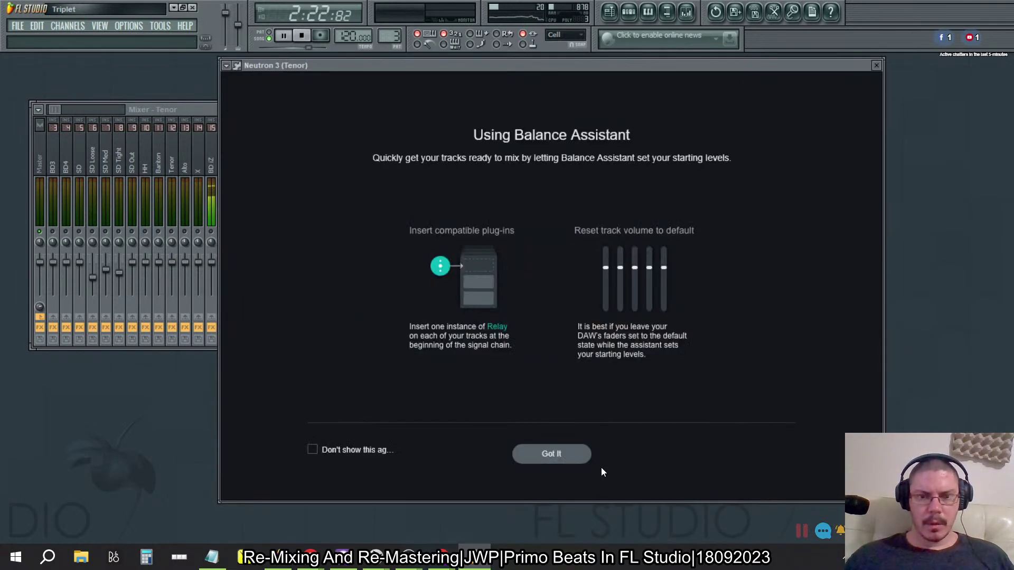
pyautogui.click(564, 458)
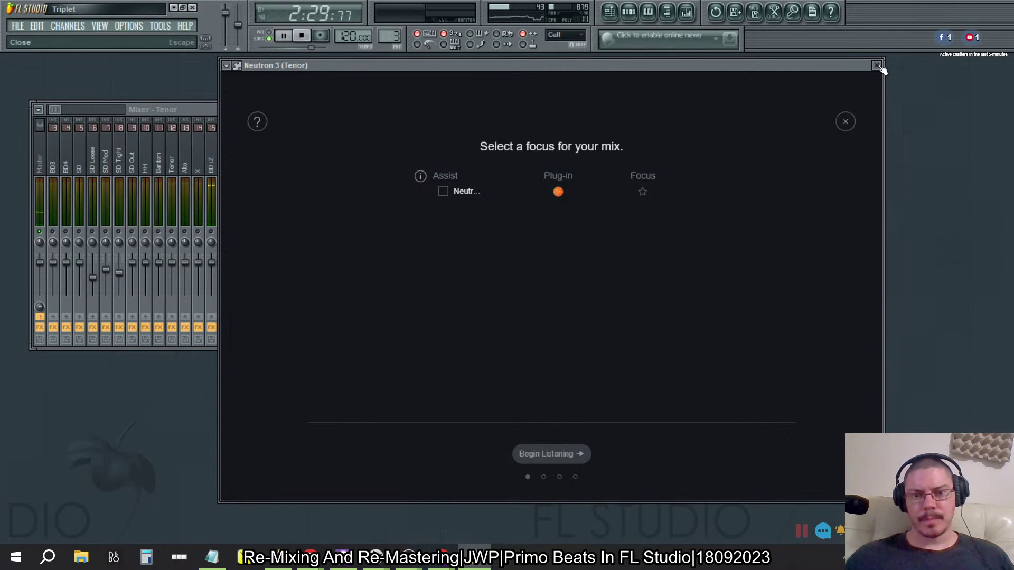
pyautogui.click(845, 122)
# Step: Analyse the Tenor track as Brass - High with Upfront style and High intensity
pyautogui.click(554, 88)
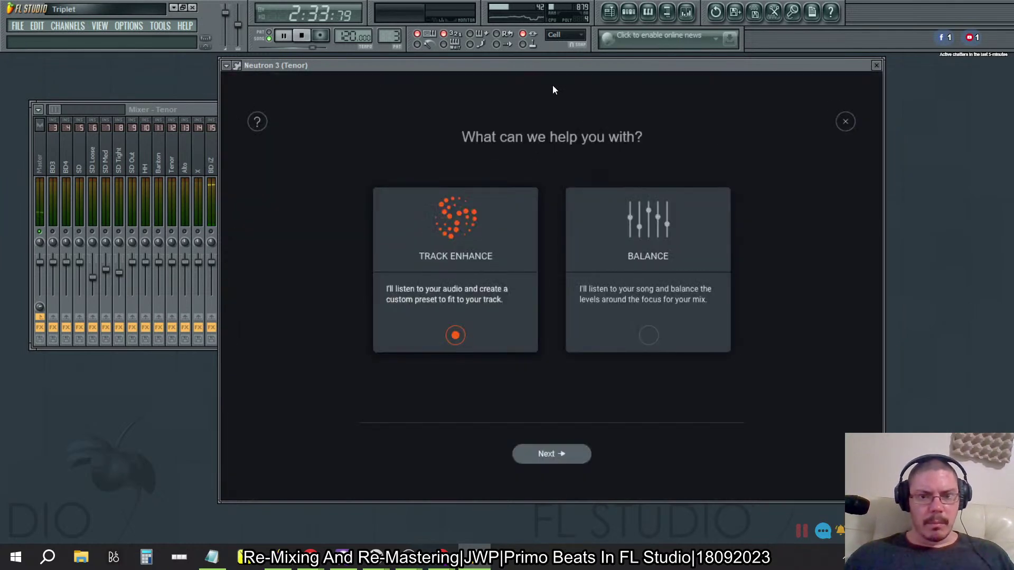
pyautogui.click(550, 454)
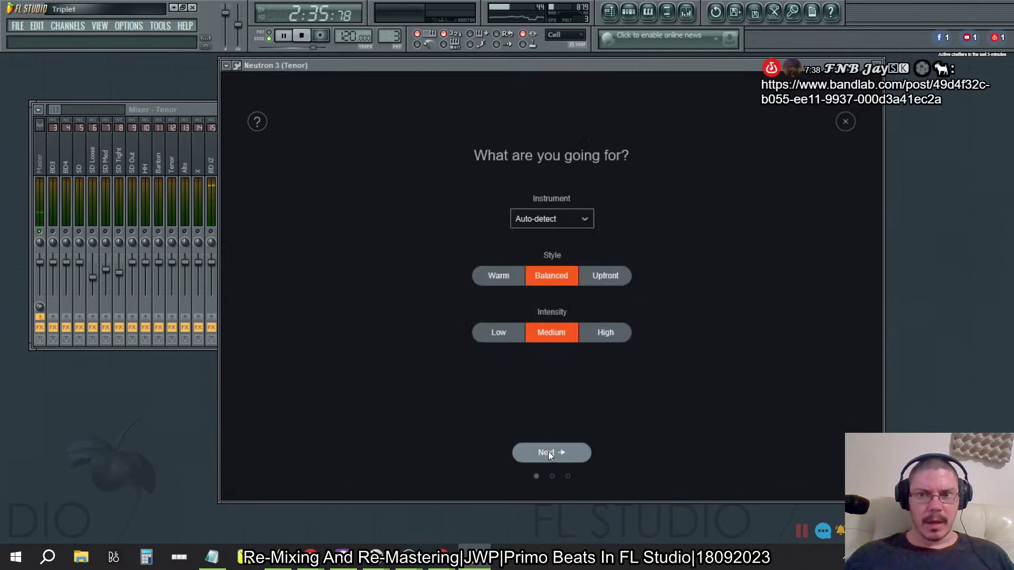
pyautogui.click(603, 277)
pyautogui.click(608, 334)
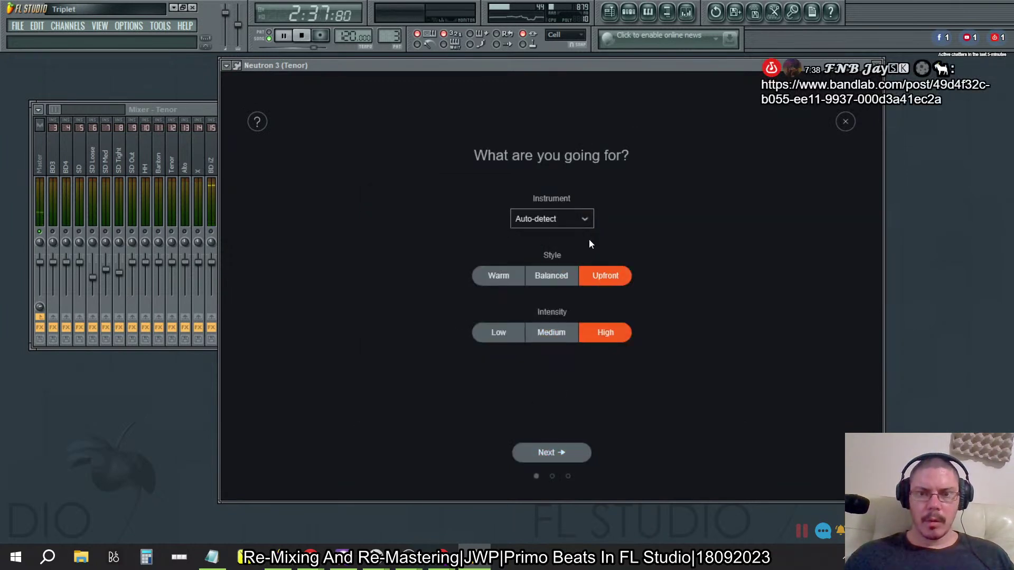
pyautogui.click(581, 219)
pyautogui.moveTo(551, 317)
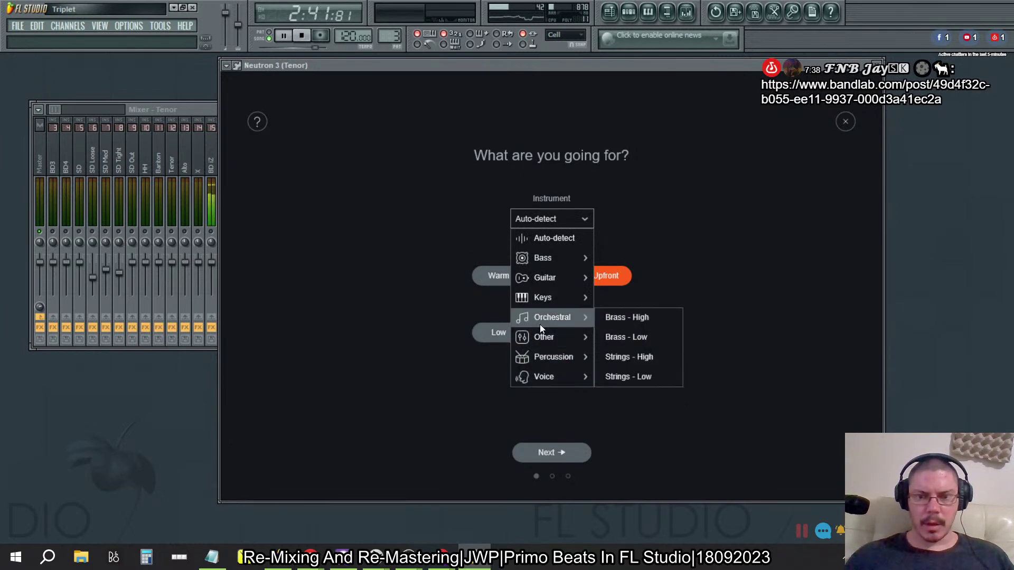
pyautogui.click(631, 318)
pyautogui.click(555, 455)
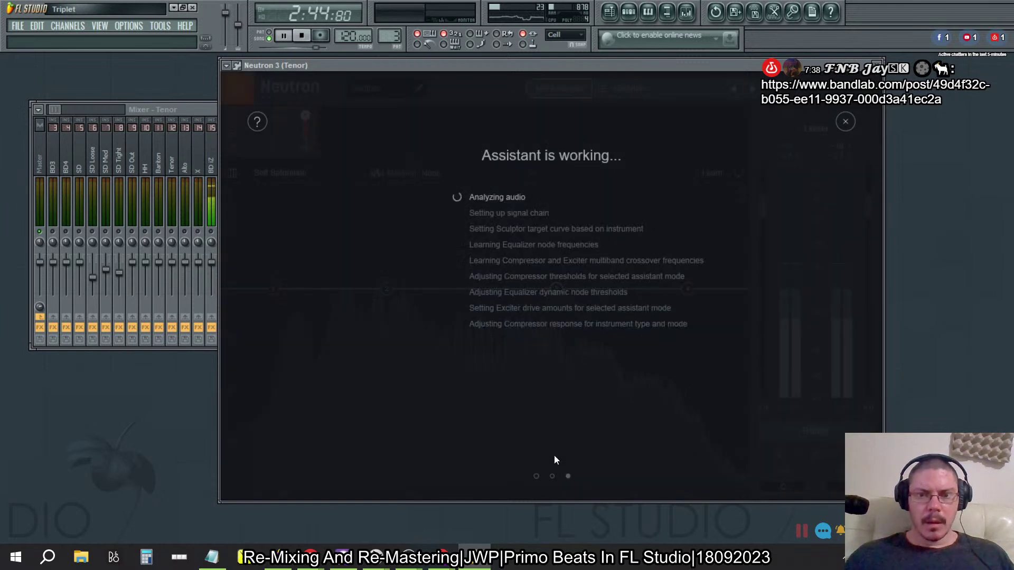
pyautogui.click(176, 110)
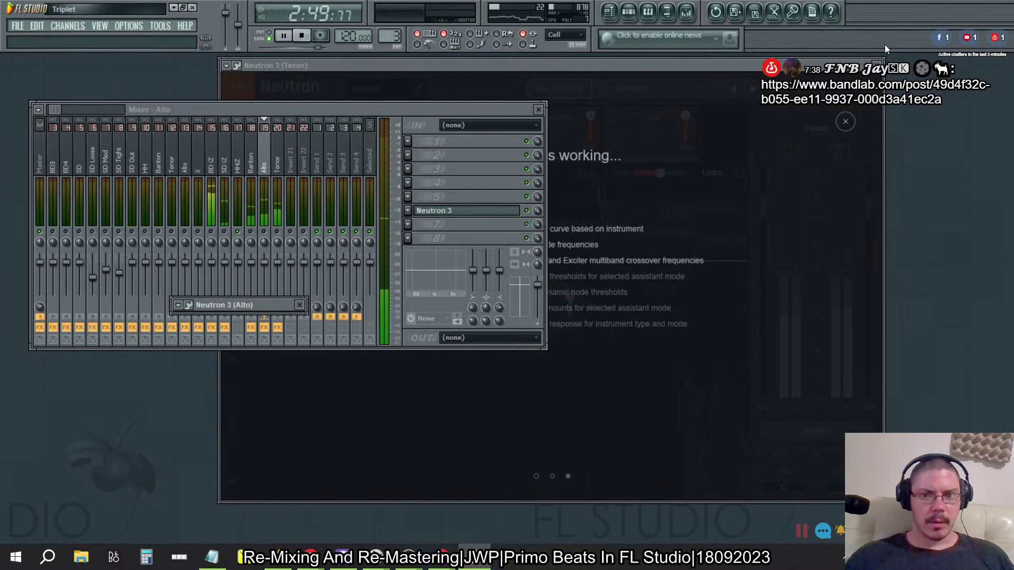
# Step: Run Mix Assistant on the Alto insert's Neutron 3, analysing it as Brass - High
pyautogui.click(877, 66)
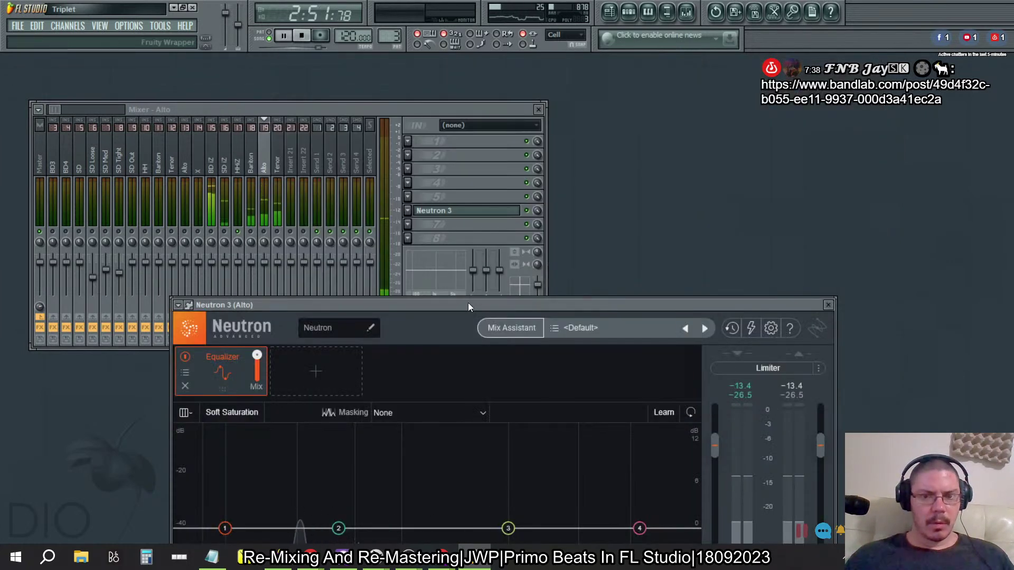
pyautogui.moveTo(466, 305); pyautogui.dragTo(507, 167)
pyautogui.click(556, 187)
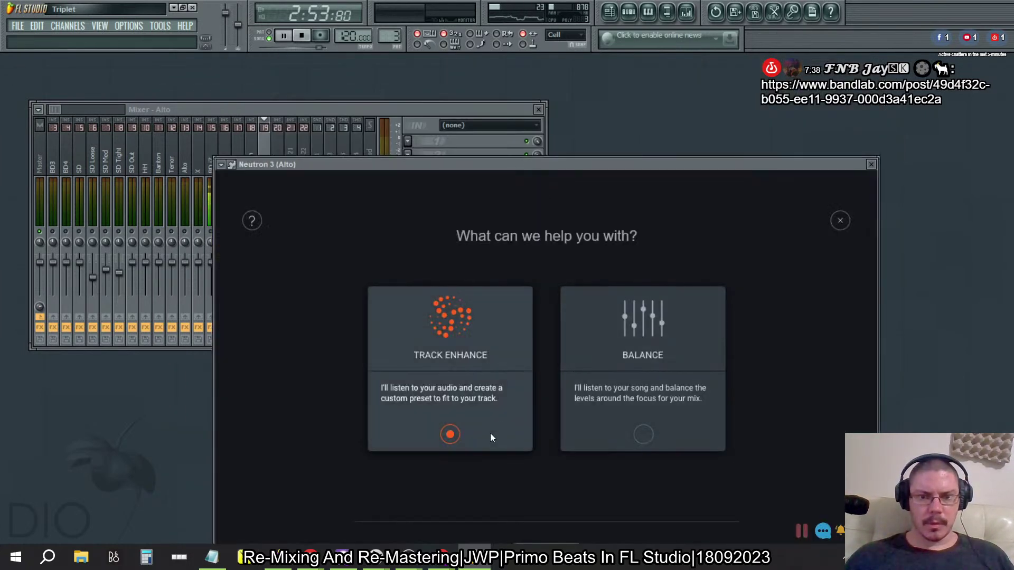
pyautogui.moveTo(591, 179); pyautogui.dragTo(579, 83)
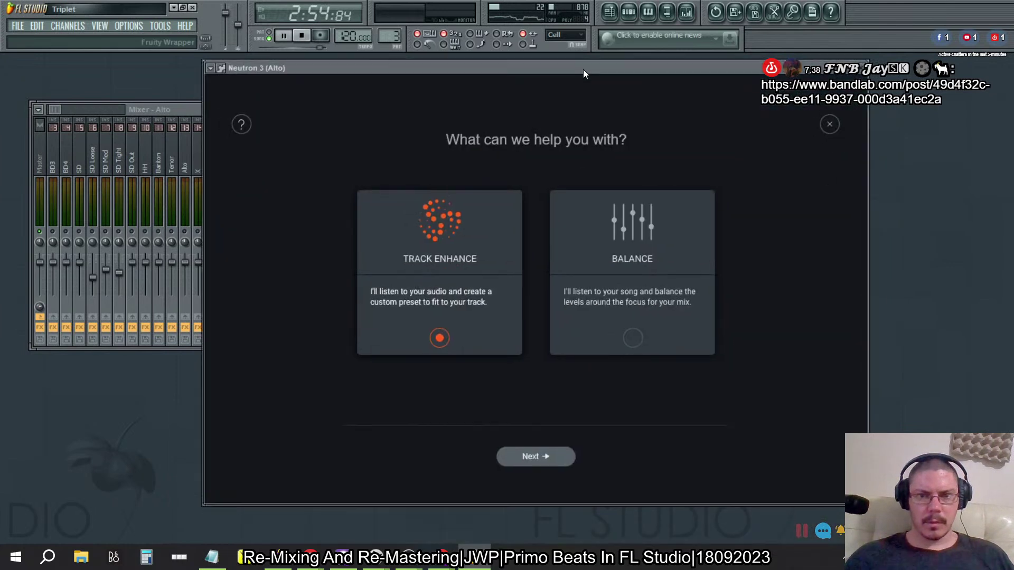
pyautogui.click(532, 450)
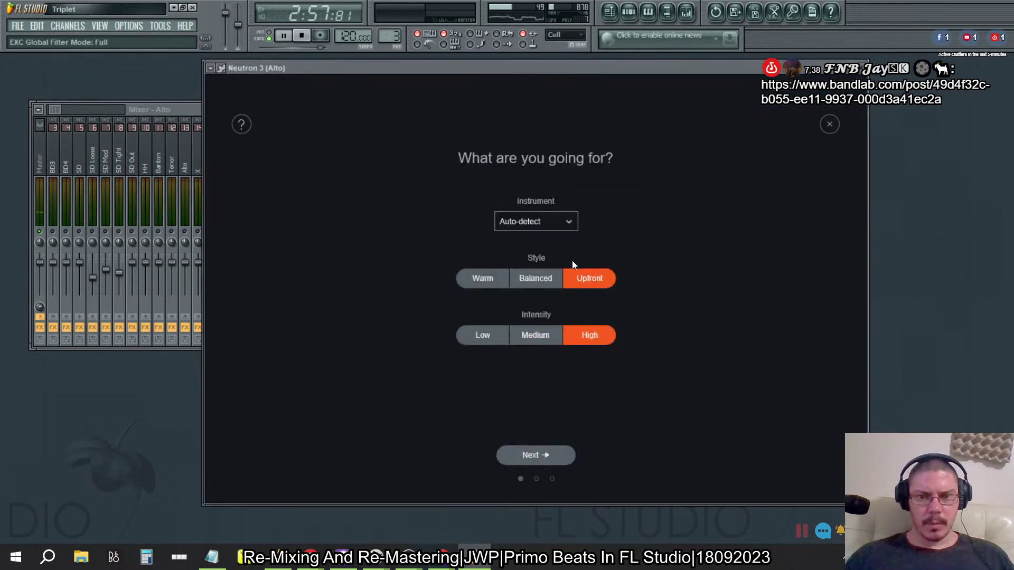
pyautogui.click(564, 222)
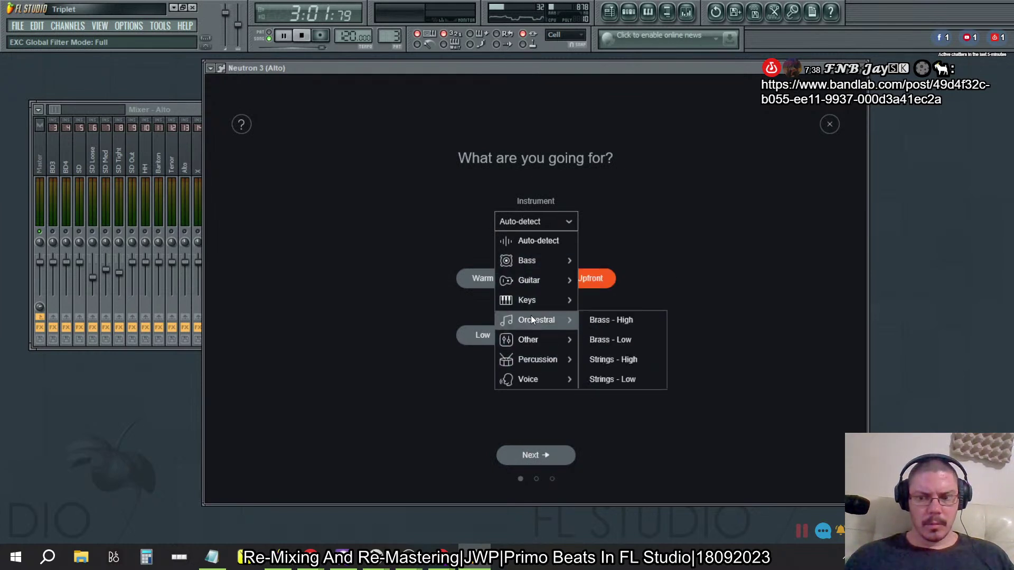
pyautogui.click(613, 321)
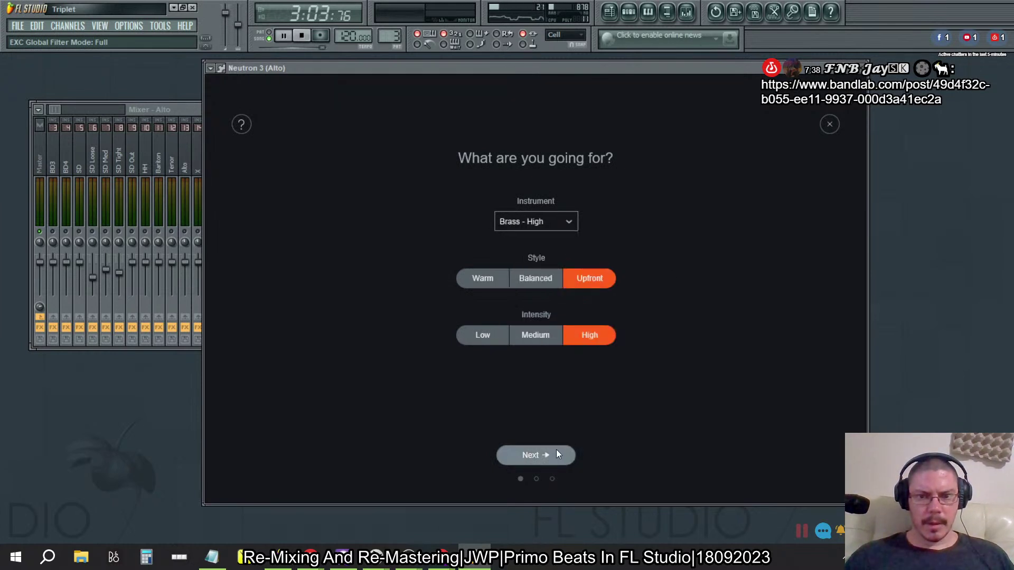
pyautogui.click(553, 454)
# Step: Select the Baritone track and open its Neutron 3 window
pyautogui.moveTo(503, 77); pyautogui.dragTo(727, 113)
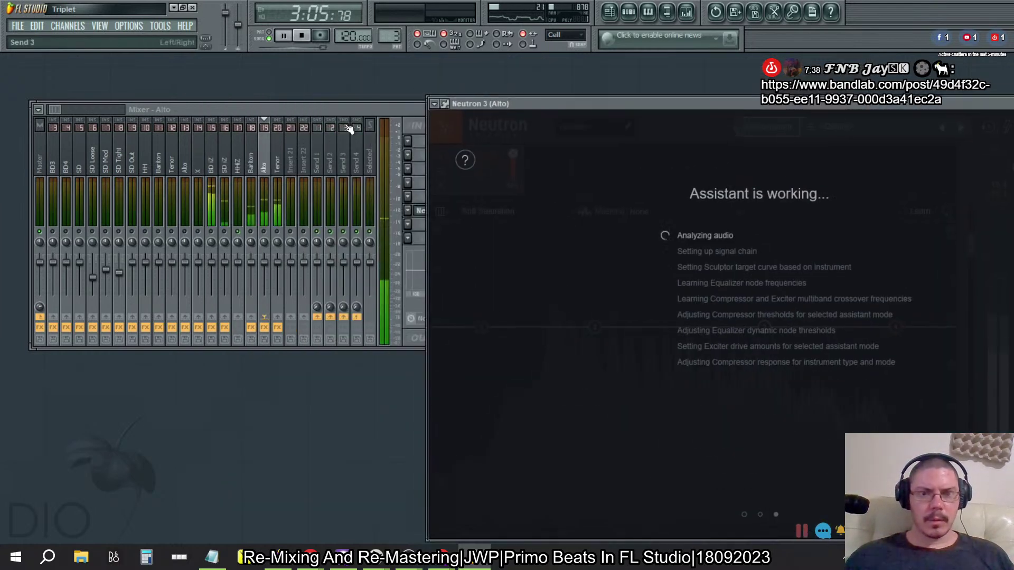
pyautogui.click(251, 158)
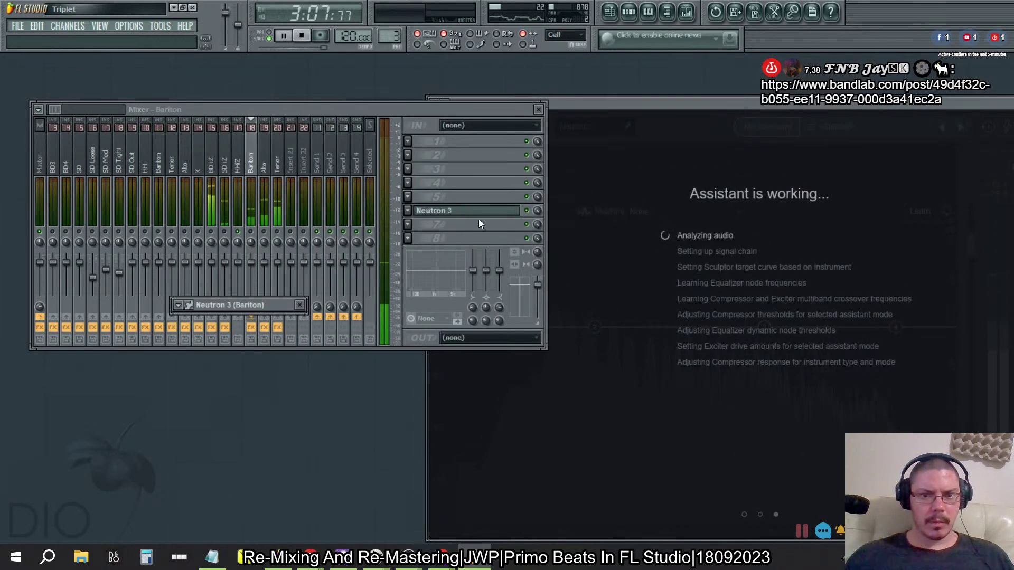
pyautogui.click(473, 219)
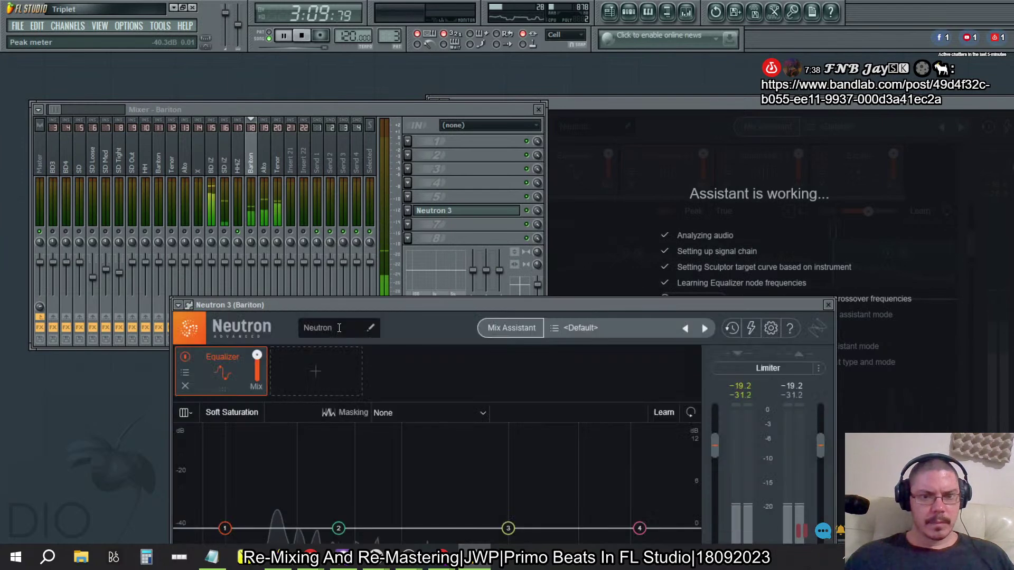
# Step: Start Baritone's Mix Assistant with Track Enhance, Warm style and High intensity
pyautogui.moveTo(400, 305); pyautogui.dragTo(420, 95)
pyautogui.click(531, 119)
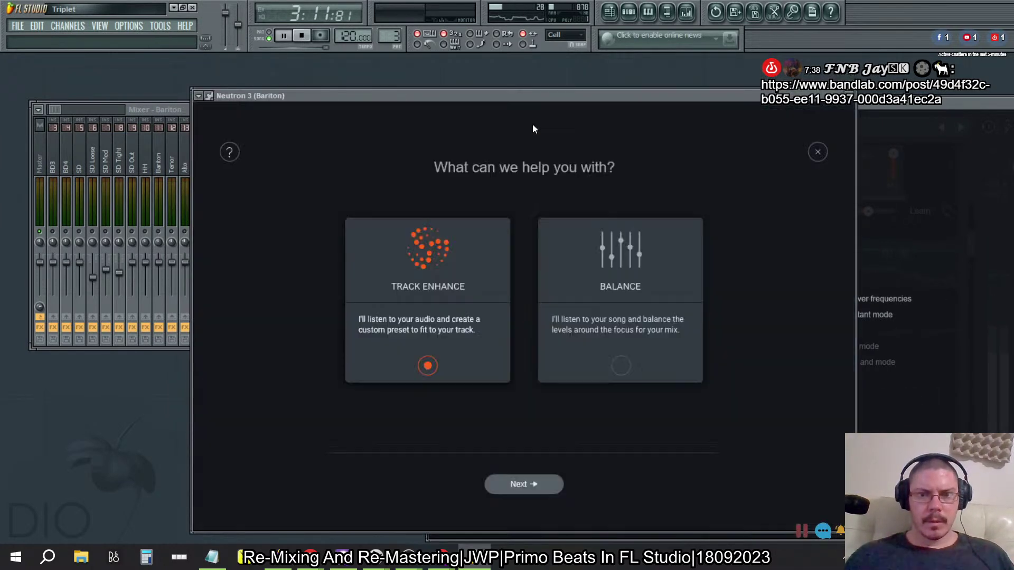
pyautogui.click(533, 485)
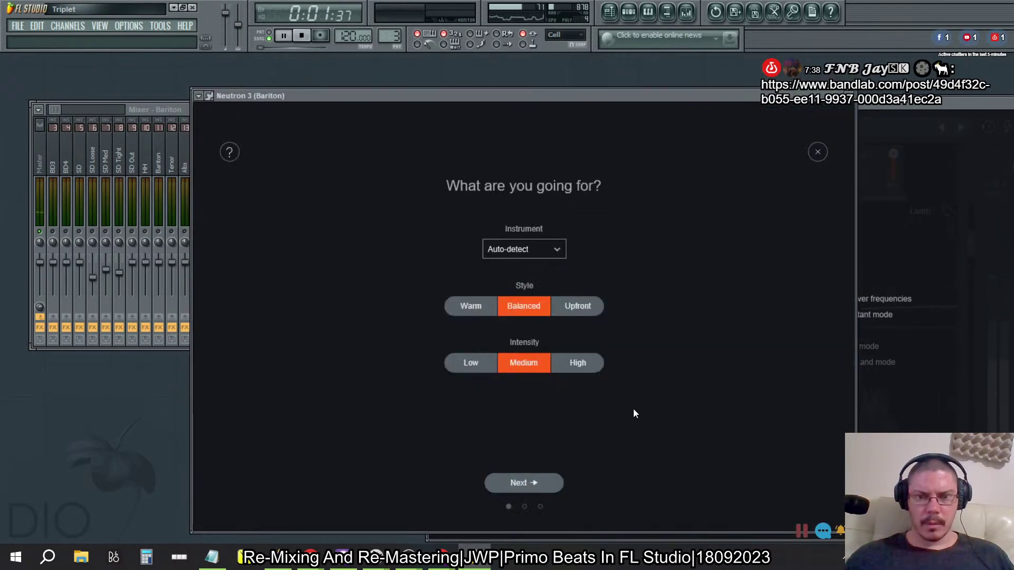
pyautogui.click(475, 311)
pyautogui.click(580, 365)
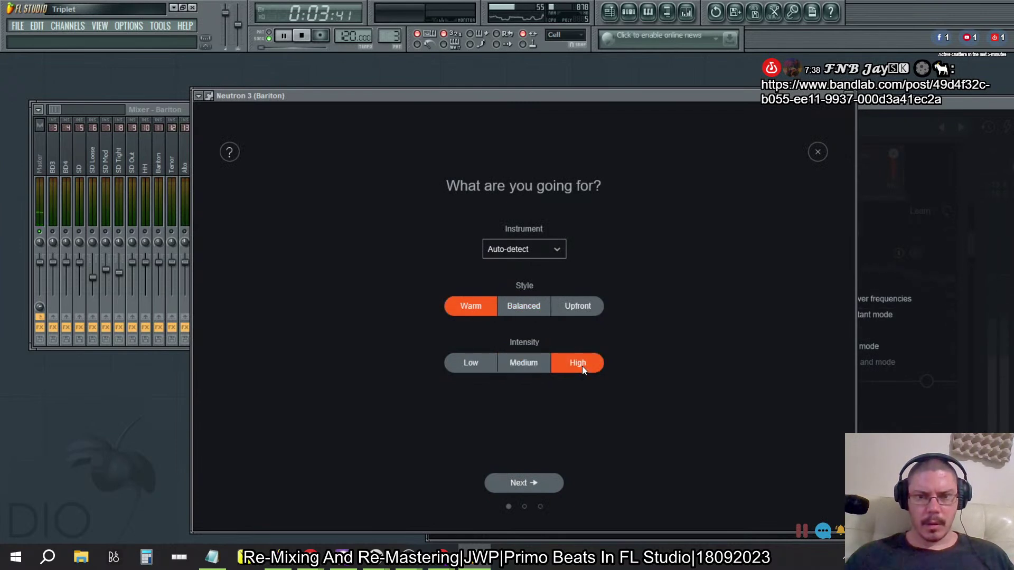
# Step: Analyse the Baritone as Brass - Low, then select the SD iZ track in the mixer
pyautogui.click(545, 251)
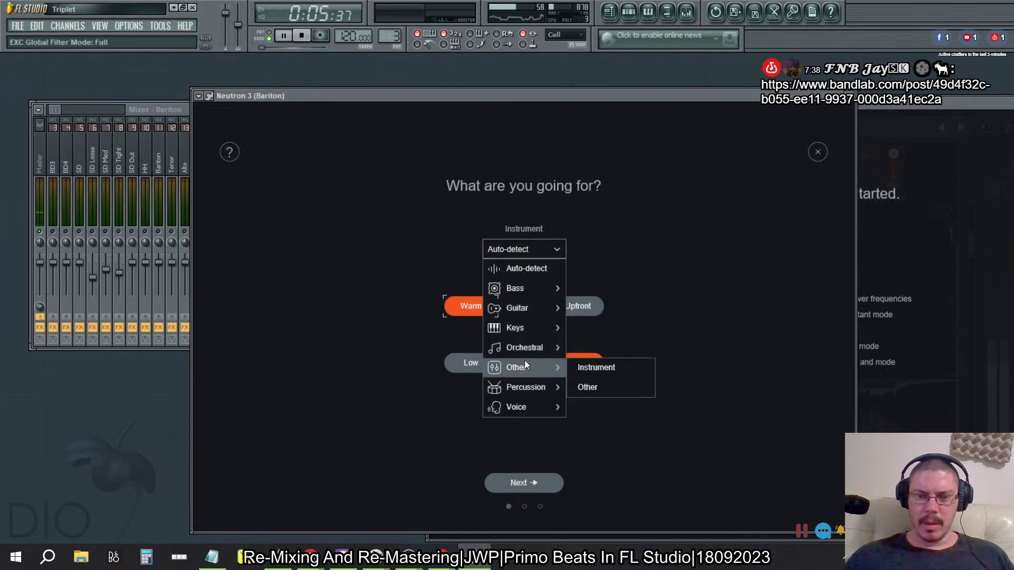
pyautogui.moveTo(524, 348)
pyautogui.click(618, 349)
pyautogui.click(546, 249)
pyautogui.moveTo(526, 387)
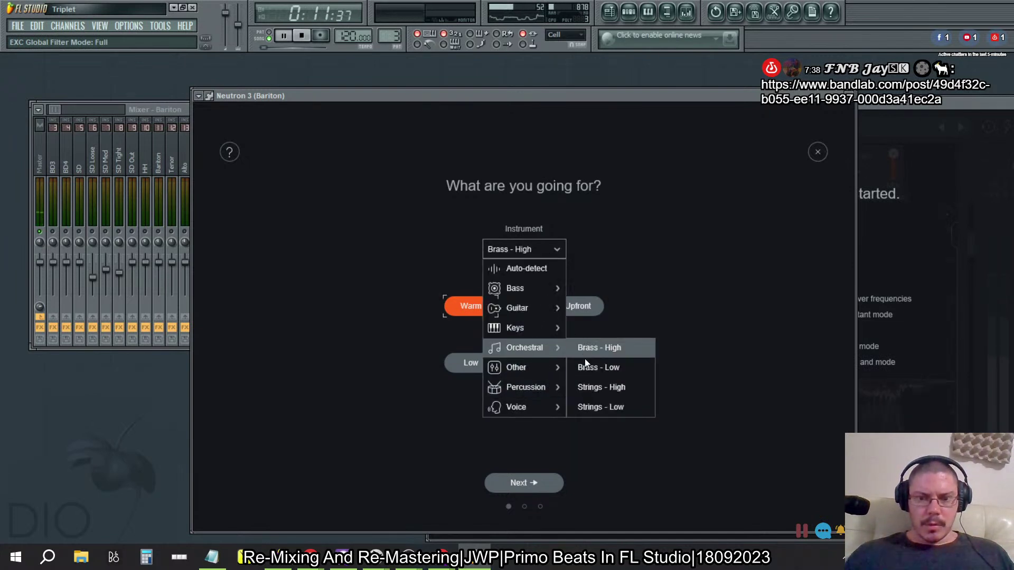
pyautogui.click(590, 366)
pyautogui.click(543, 482)
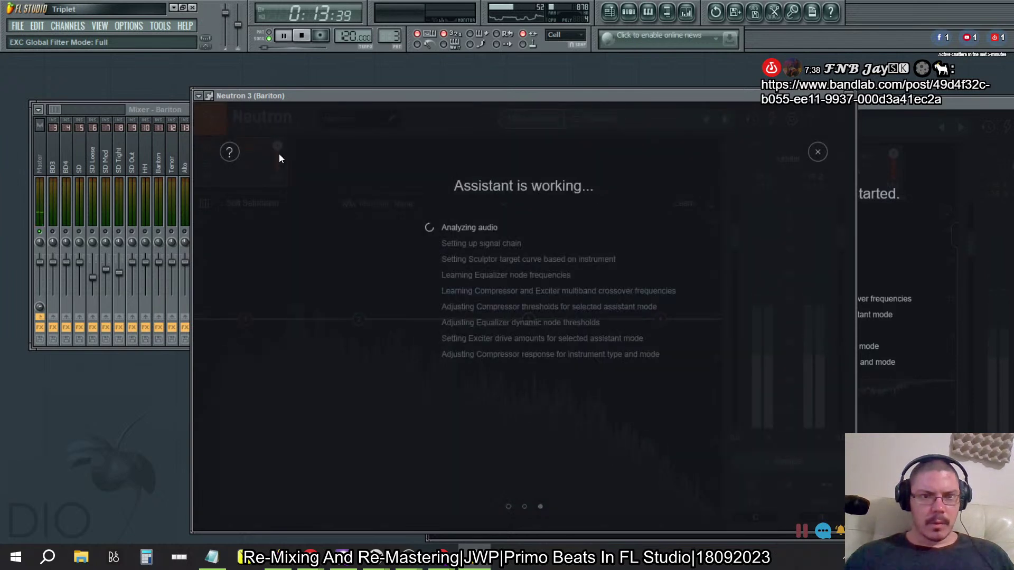
pyautogui.click(160, 113)
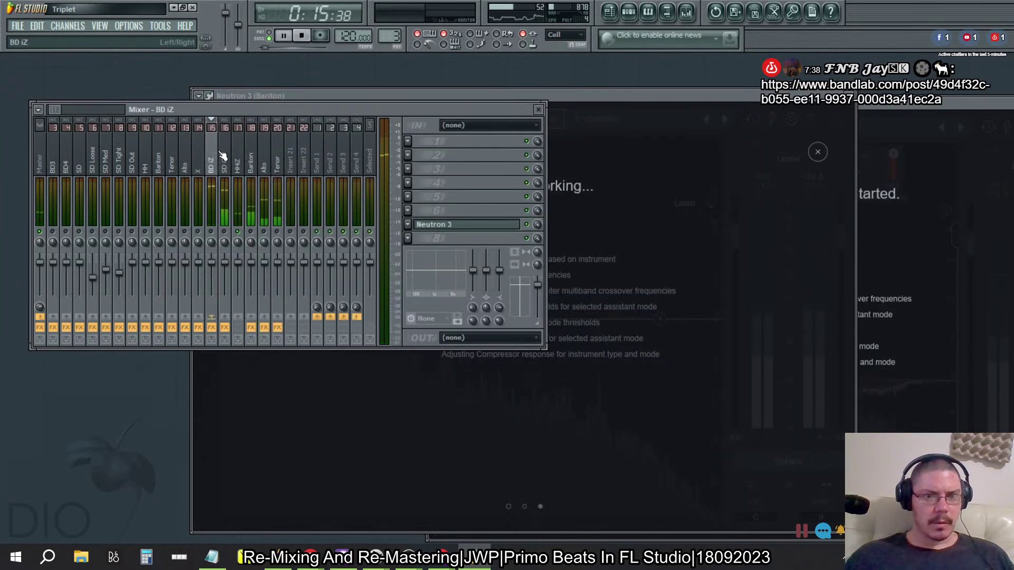
pyautogui.click(222, 154)
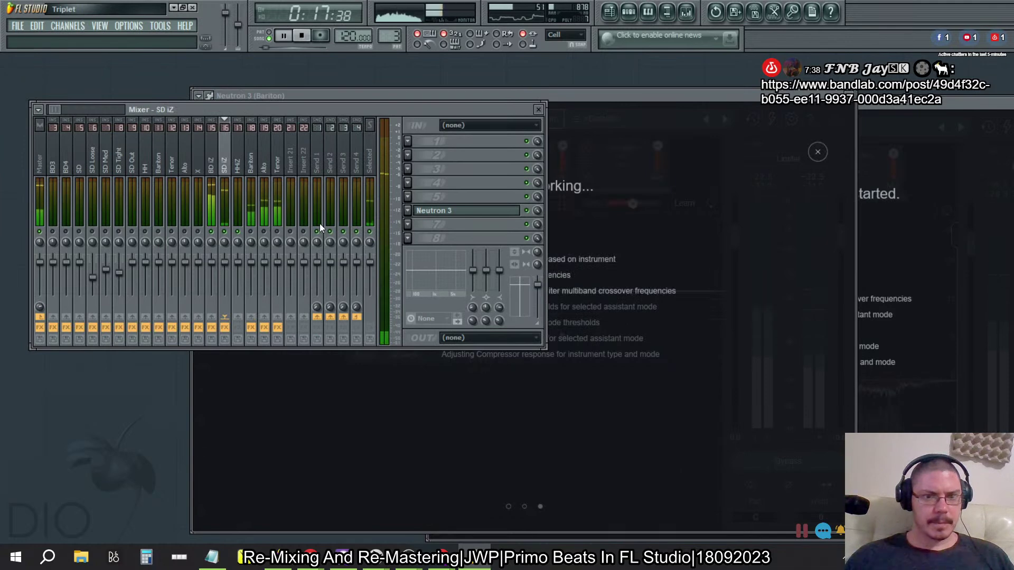
# Step: Reopen the mixer and accept Neutron's suggested settings on the Tenor track
pyautogui.press('F12')
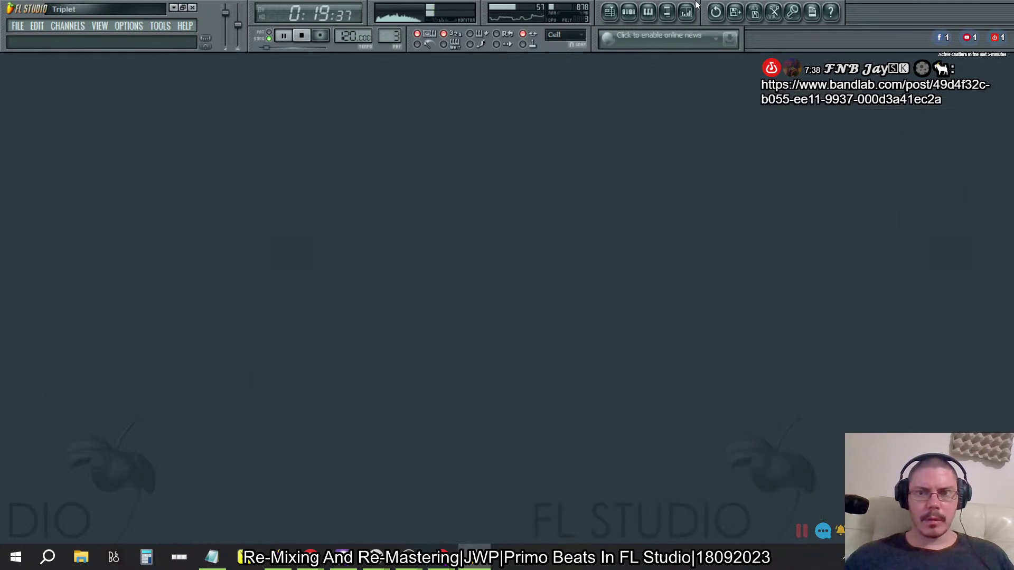
pyautogui.click(686, 12)
pyautogui.click(278, 167)
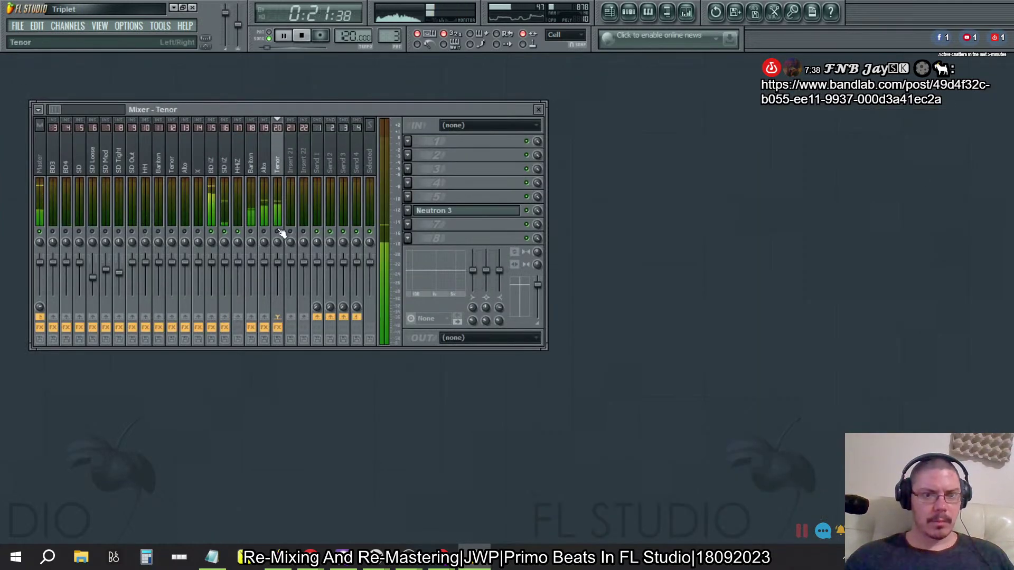
pyautogui.click(464, 211)
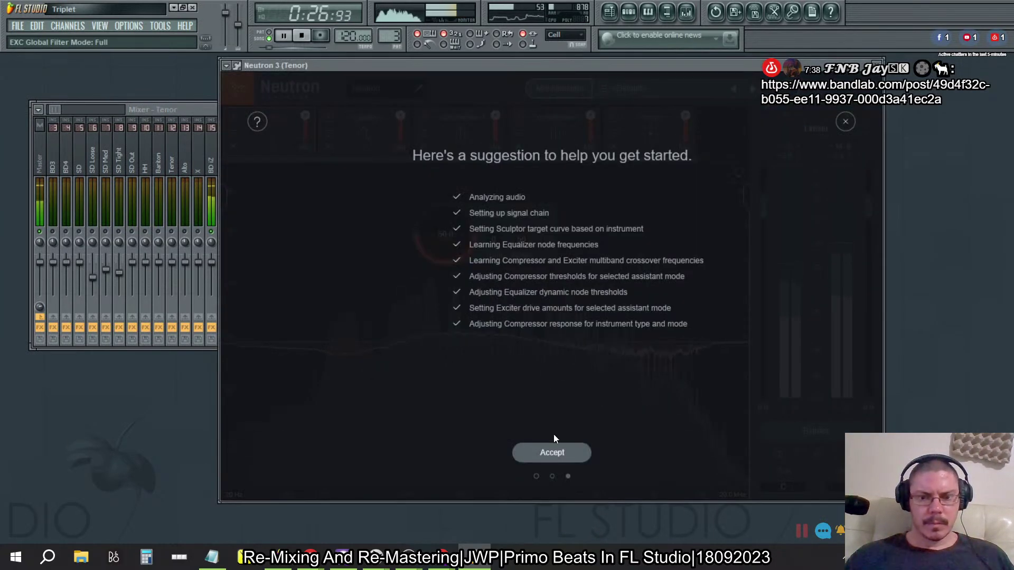
pyautogui.click(552, 450)
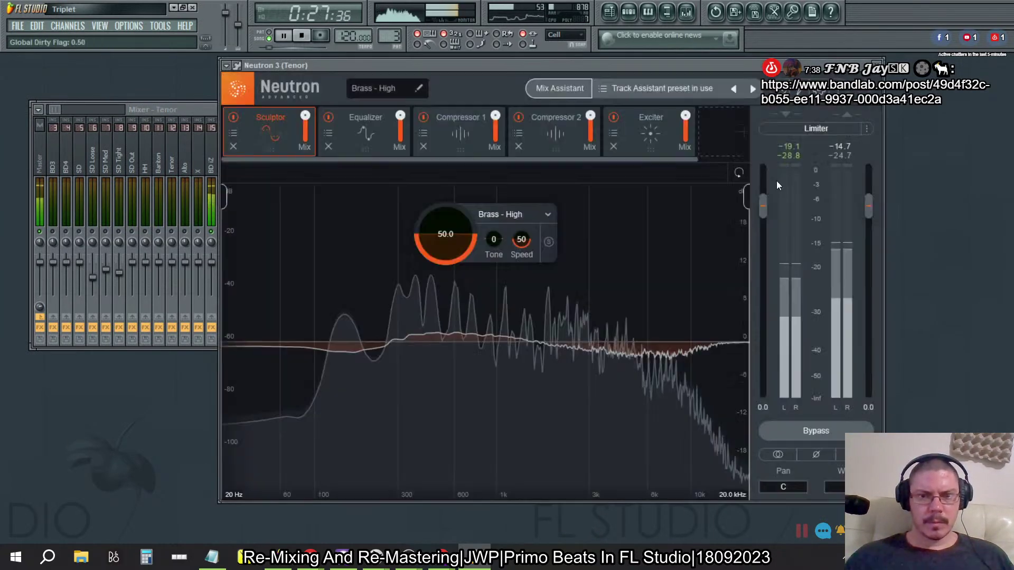
pyautogui.click(879, 66)
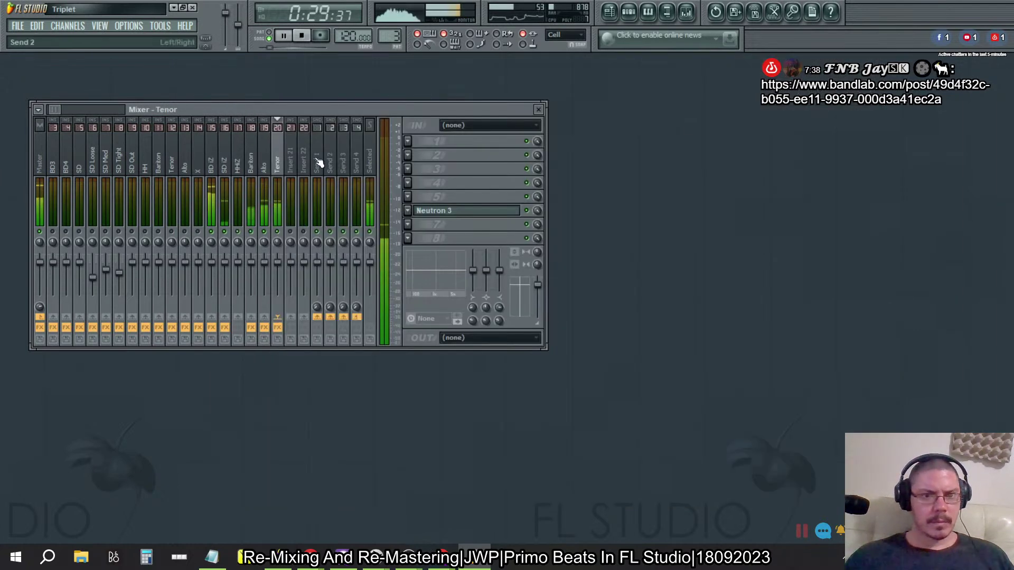
# Step: Accept Neutron's suggestions on the Alto and Baritone tracks, closing each window
pyautogui.click(485, 216)
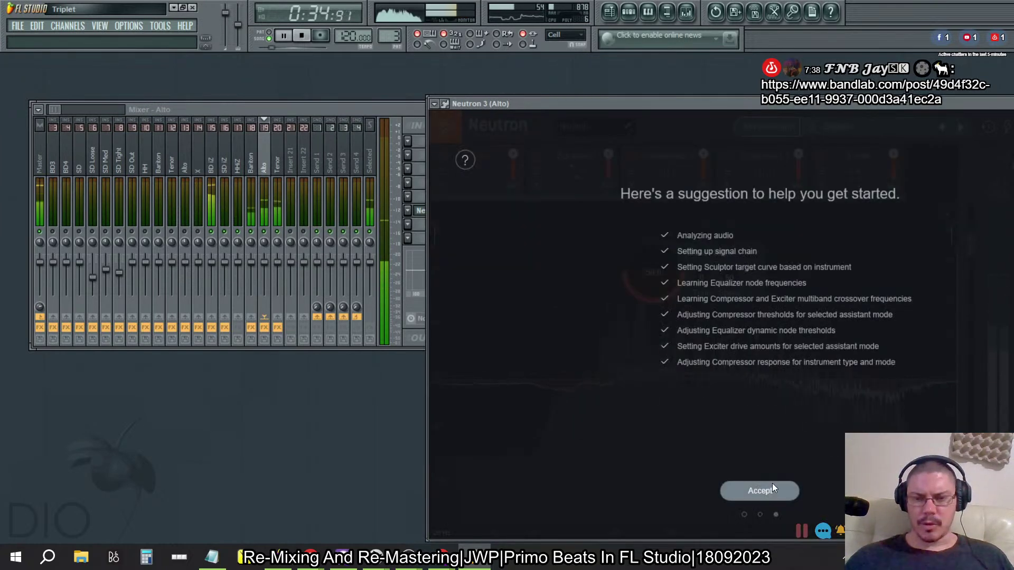
pyautogui.click(772, 489)
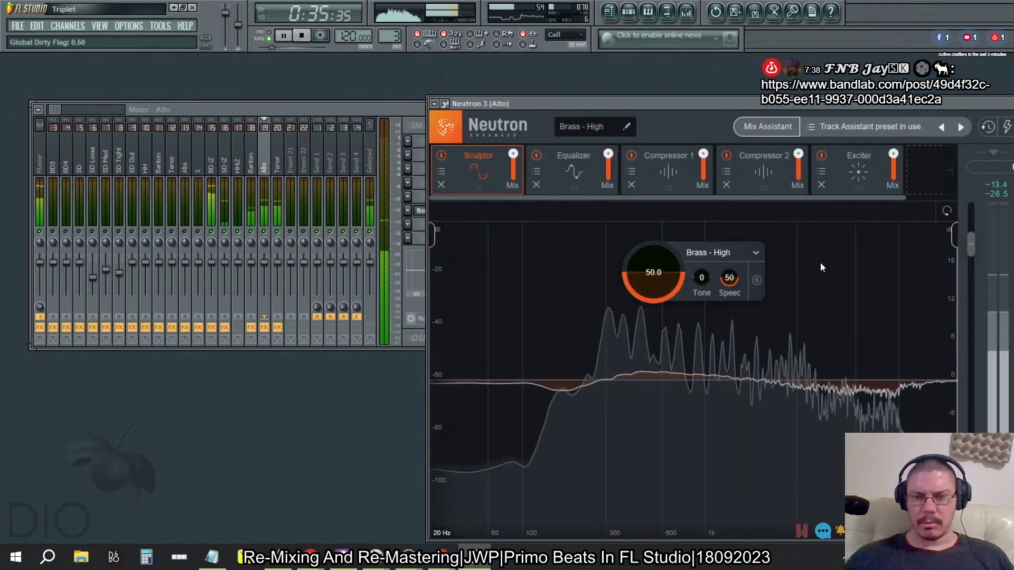
pyautogui.moveTo(919, 101); pyautogui.dragTo(605, 79)
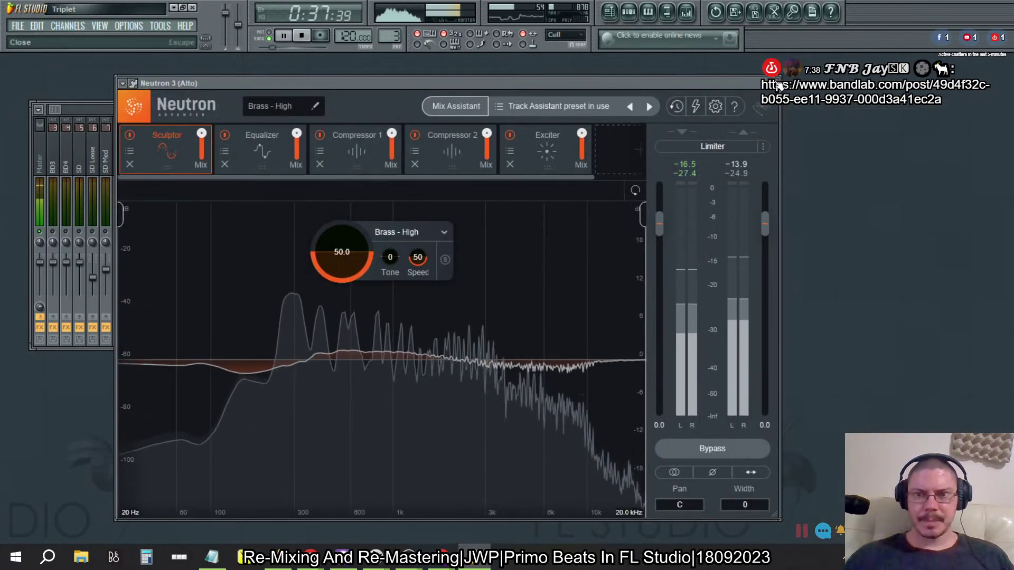
pyautogui.click(774, 82)
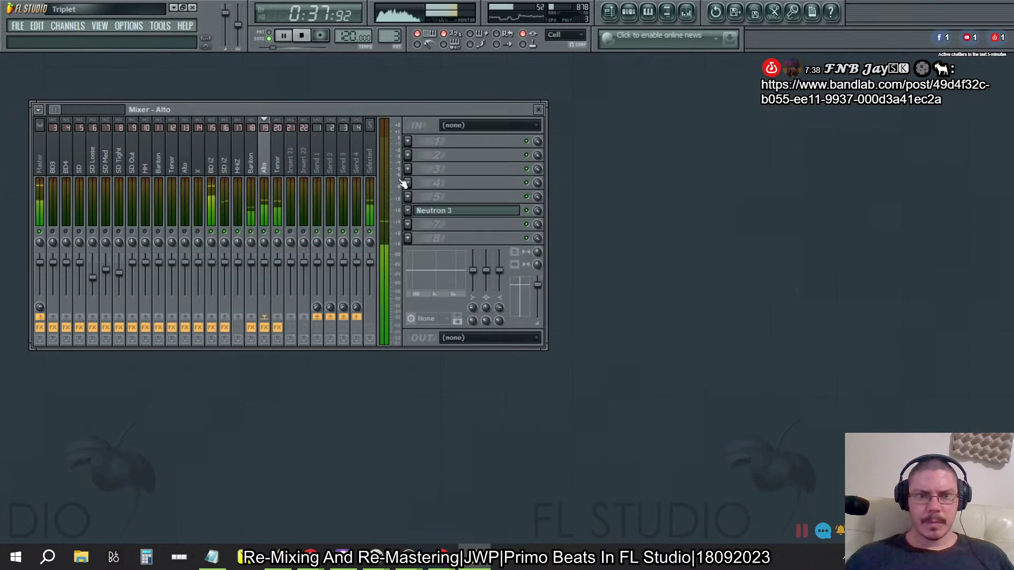
pyautogui.click(465, 211)
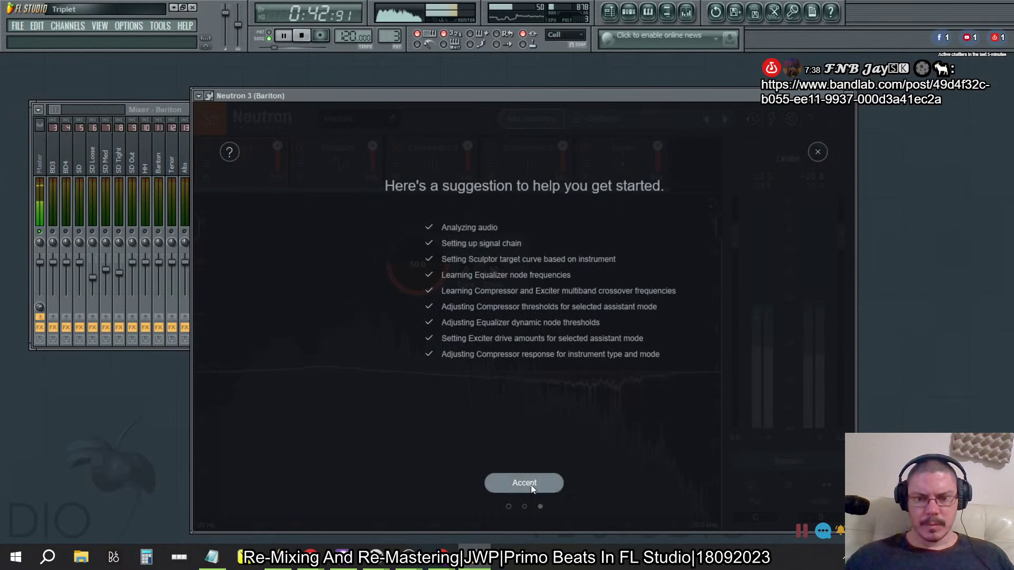
pyautogui.click(529, 483)
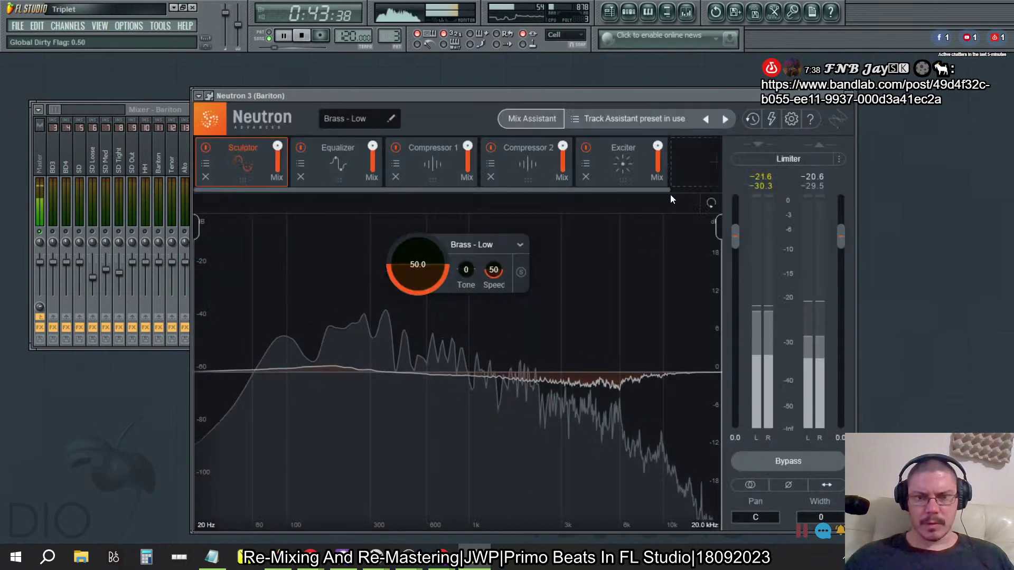
pyautogui.click(852, 103)
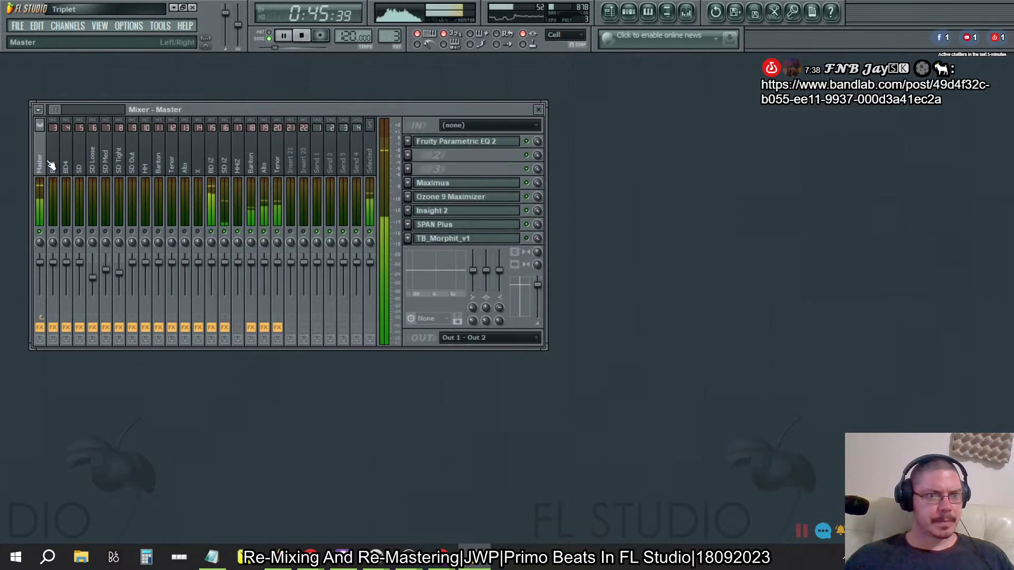
# Step: On the BD iZ track's Neutron 3, set Sculptor Tone to -50 and Speed to 100
pyautogui.click(278, 154)
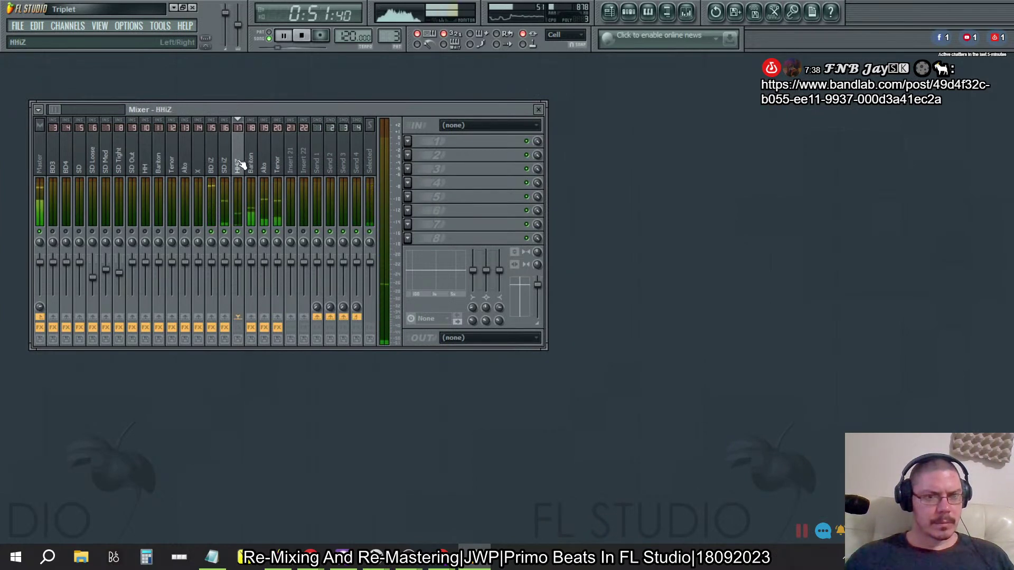
pyautogui.click(213, 164)
pyautogui.click(499, 230)
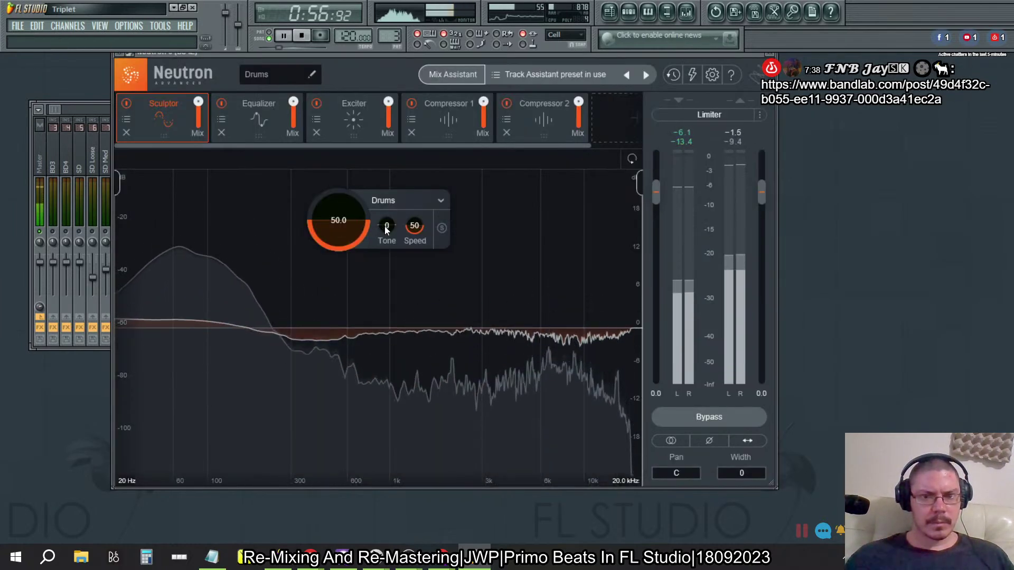
pyautogui.moveTo(387, 225)
pyautogui.mouseDown()
pyautogui.moveTo(386, 206)
pyautogui.moveTo(386, 261)
pyautogui.mouseUp()
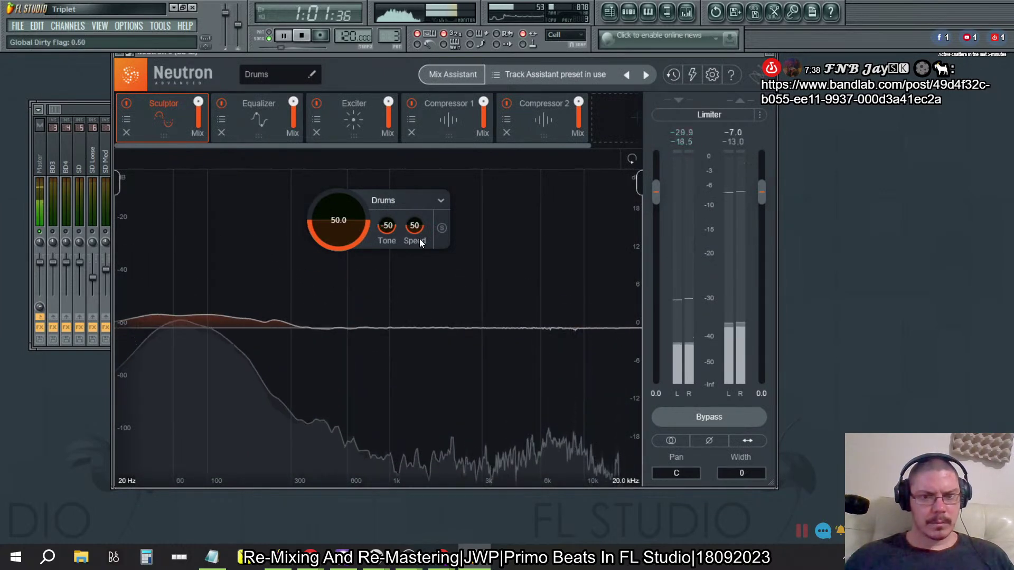
pyautogui.moveTo(407, 226); pyautogui.dragTo(410, 4)
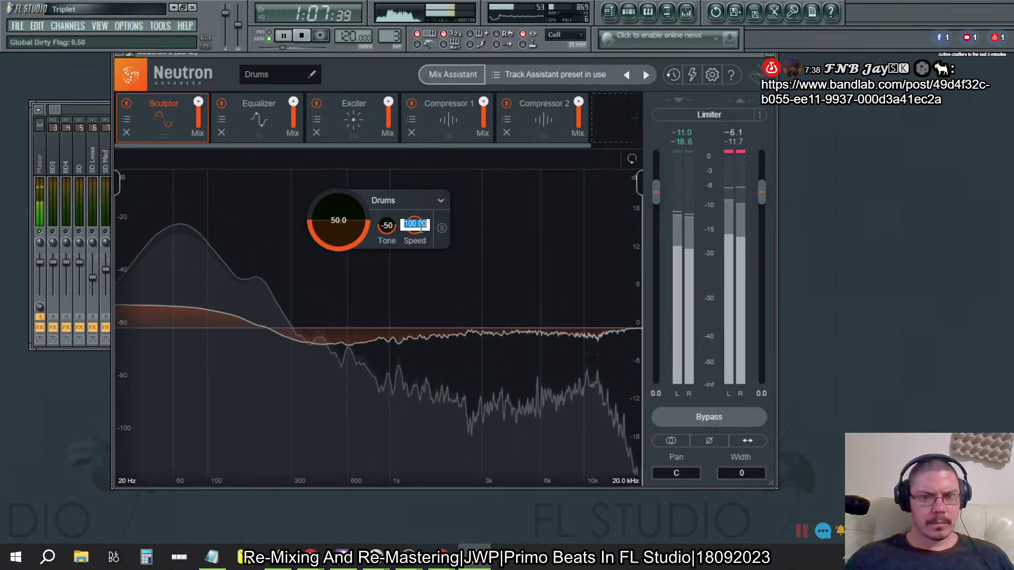
pyautogui.click(420, 205)
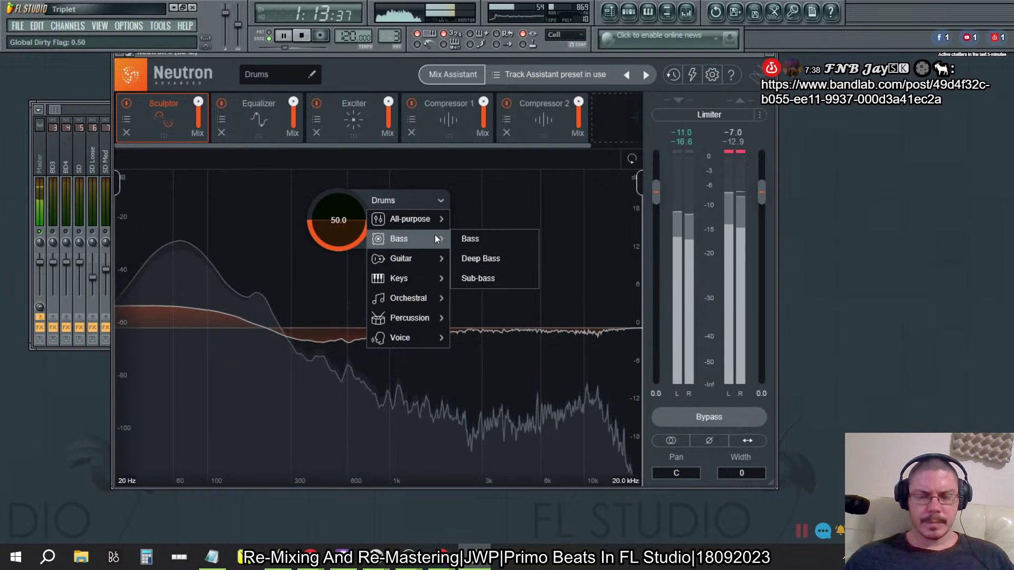
pyautogui.moveTo(408, 219)
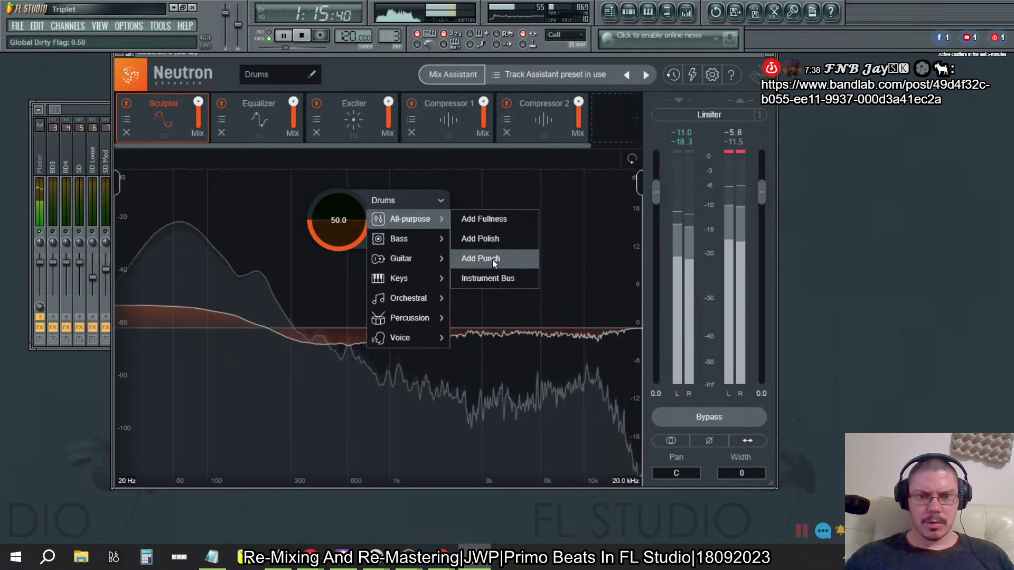
# Step: Try the Add Punch target at full amount, then switch the Sculptor target to Kick
pyautogui.click(491, 259)
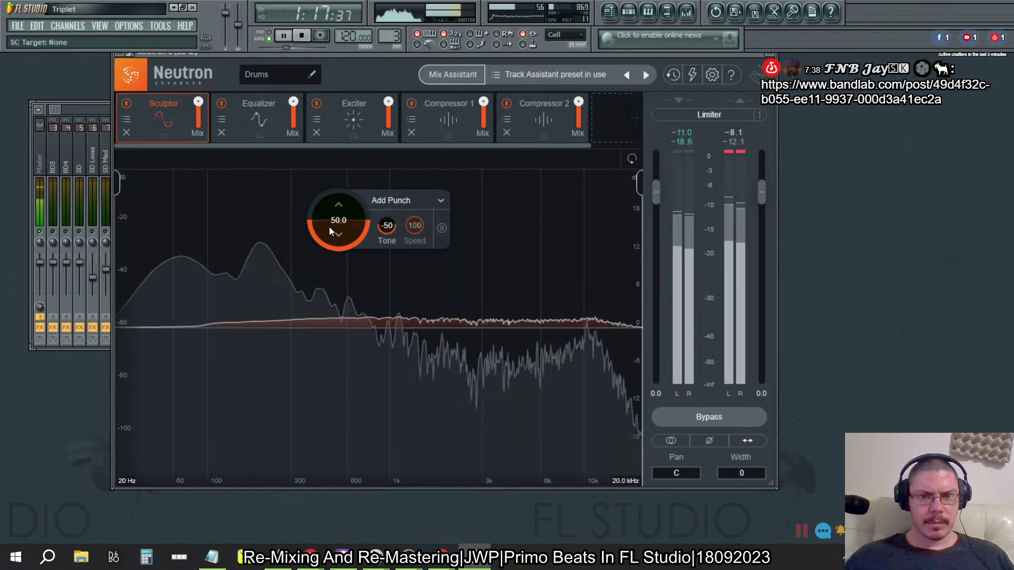
pyautogui.moveTo(329, 227); pyautogui.dragTo(333, 187)
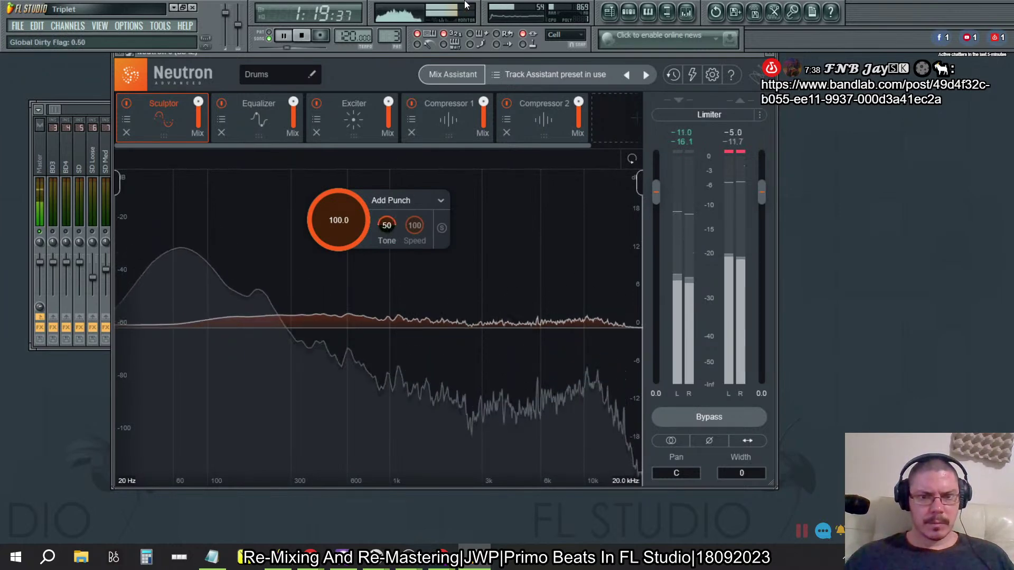
pyautogui.moveTo(388, 230); pyautogui.dragTo(394, 228)
pyautogui.click(413, 204)
pyautogui.moveTo(408, 239)
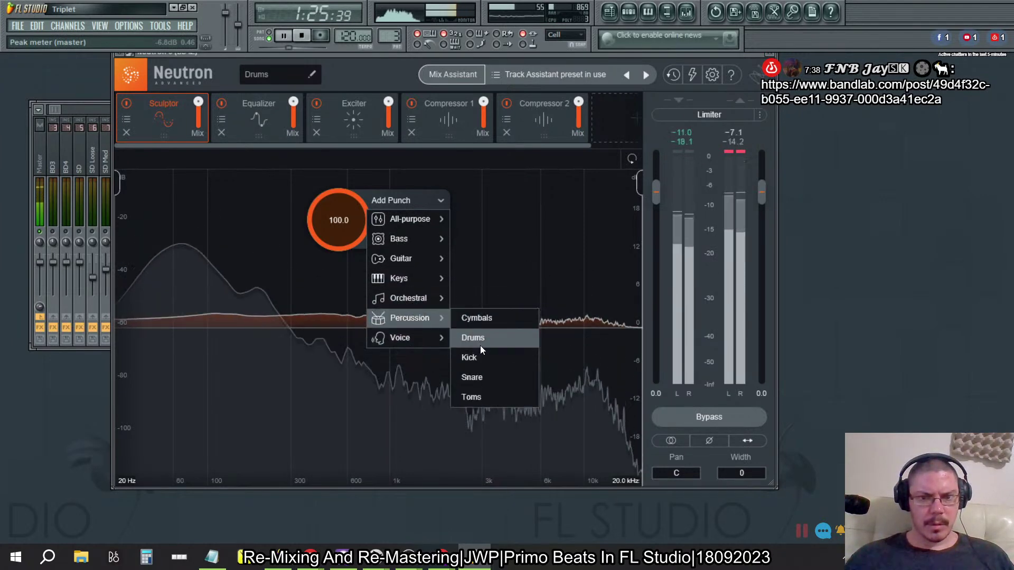
pyautogui.click(480, 355)
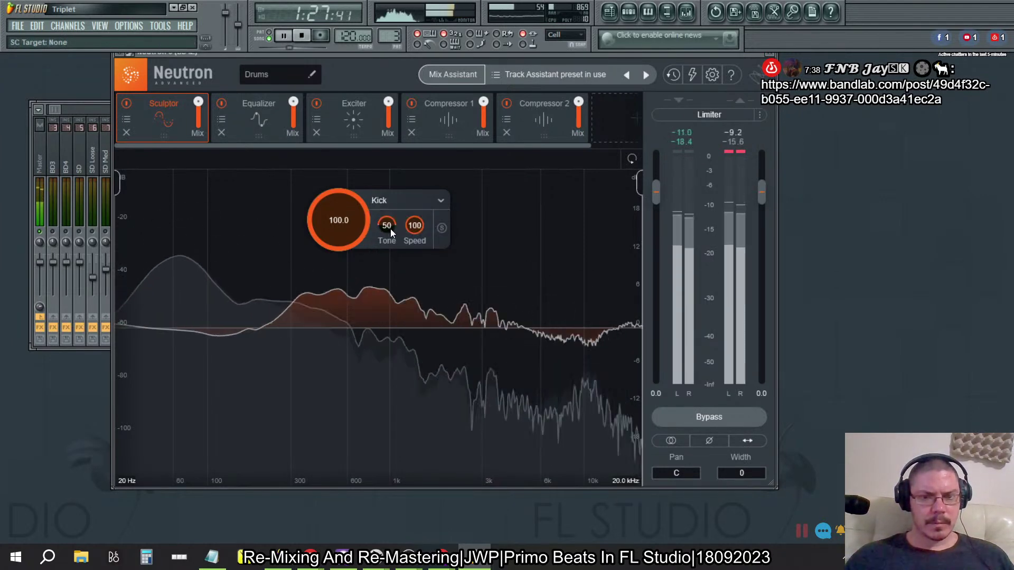
# Step: Set Sculptor Tone 0, Speed 100, target Drums and Amount 50
pyautogui.moveTo(391, 229); pyautogui.dragTo(390, 270)
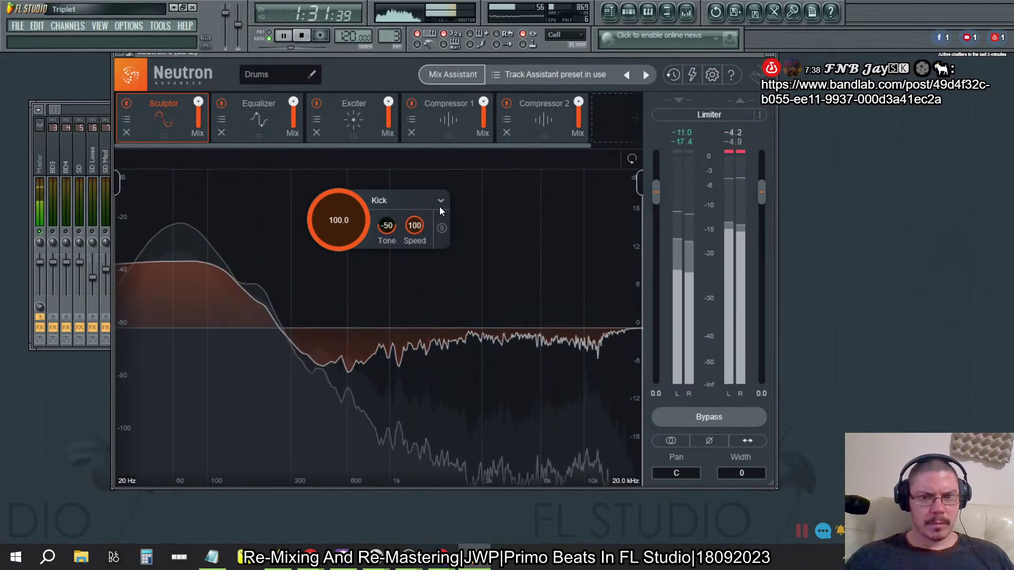
pyautogui.moveTo(414, 228); pyautogui.dragTo(416, 318)
pyautogui.moveTo(452, 530)
pyautogui.mouseDown()
pyautogui.moveTo(387, 230)
pyautogui.moveTo(417, 208)
pyautogui.mouseUp()
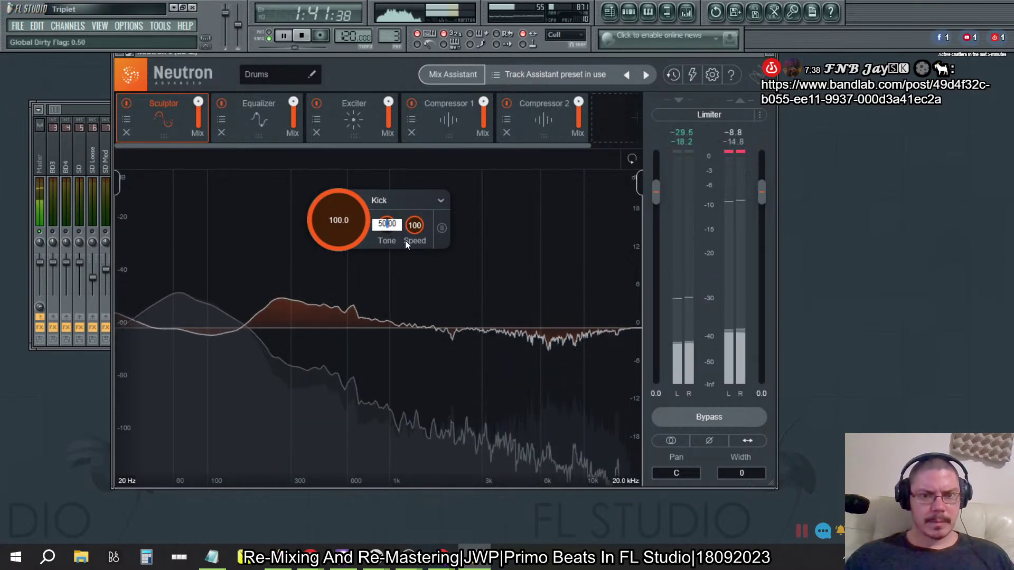
pyautogui.moveTo(386, 225); pyautogui.dragTo(395, 232)
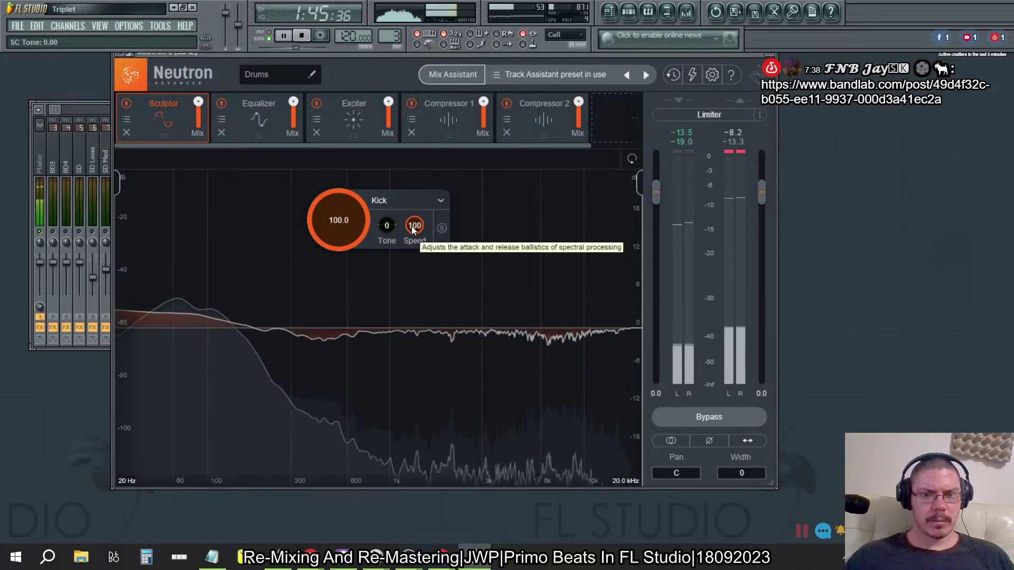
pyautogui.click(419, 202)
pyautogui.moveTo(409, 299)
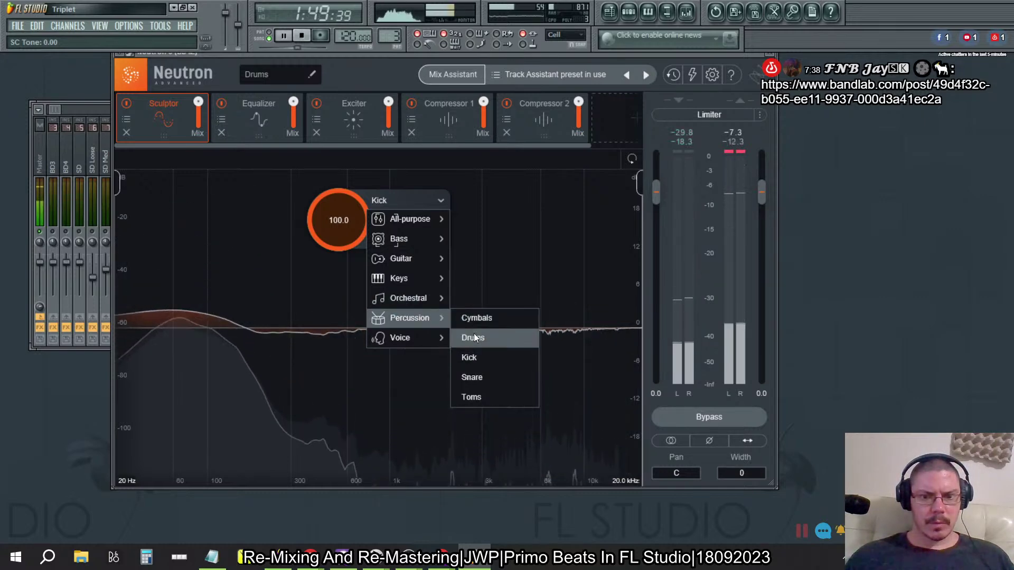
pyautogui.click(474, 337)
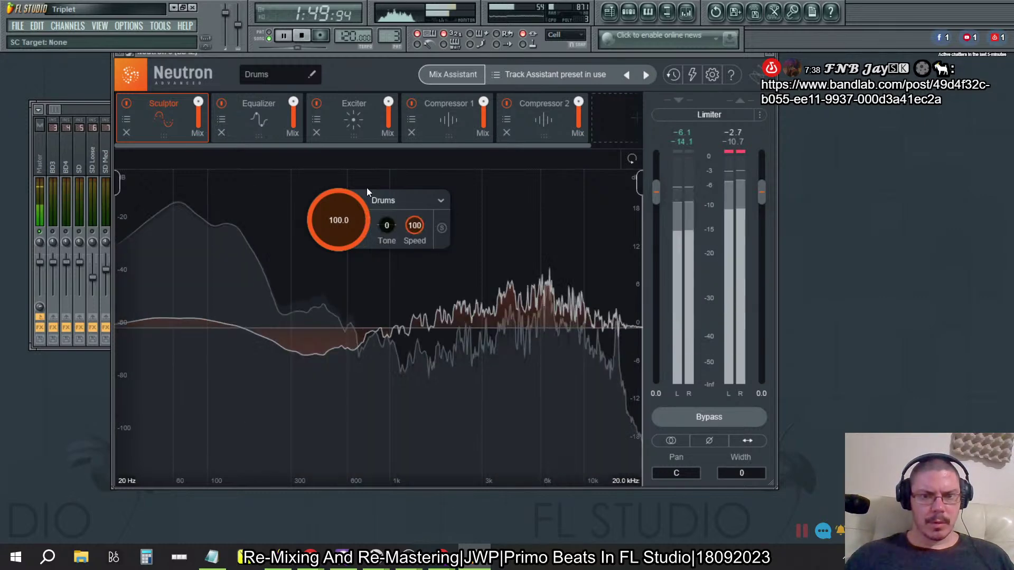
pyautogui.click(338, 223)
pyautogui.write('50')
pyautogui.press('Return')
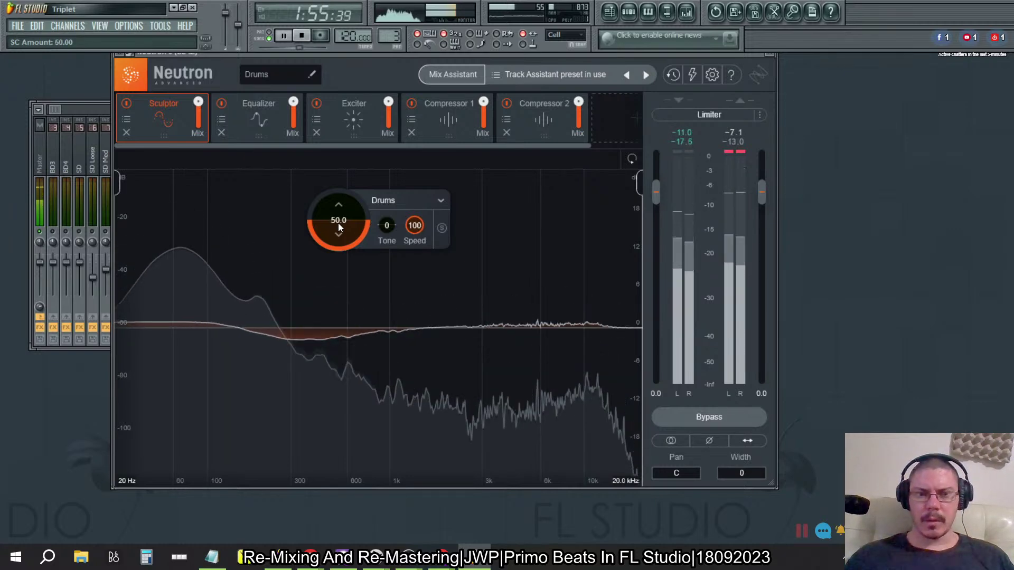
# Step: Inspect Neutron's Compressor 1 and 2 modules and Compressor 1's low band, then close Neutron
pyautogui.click(448, 119)
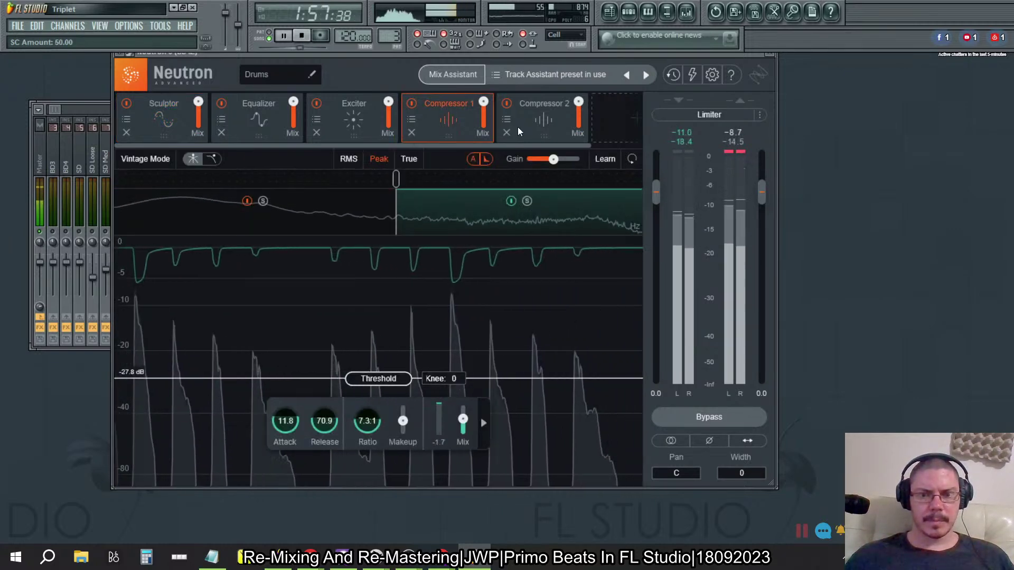
pyautogui.click(536, 123)
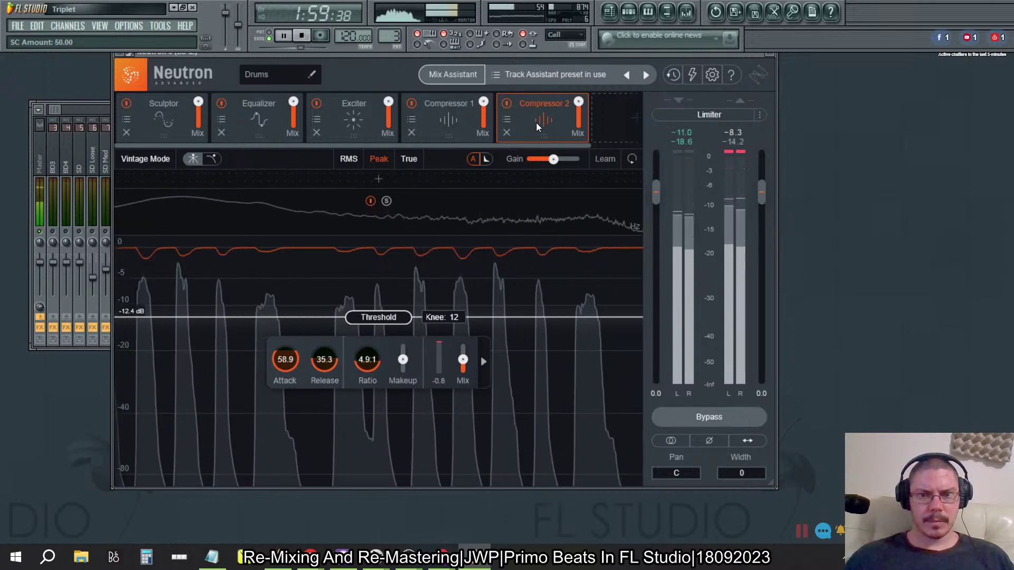
pyautogui.click(445, 121)
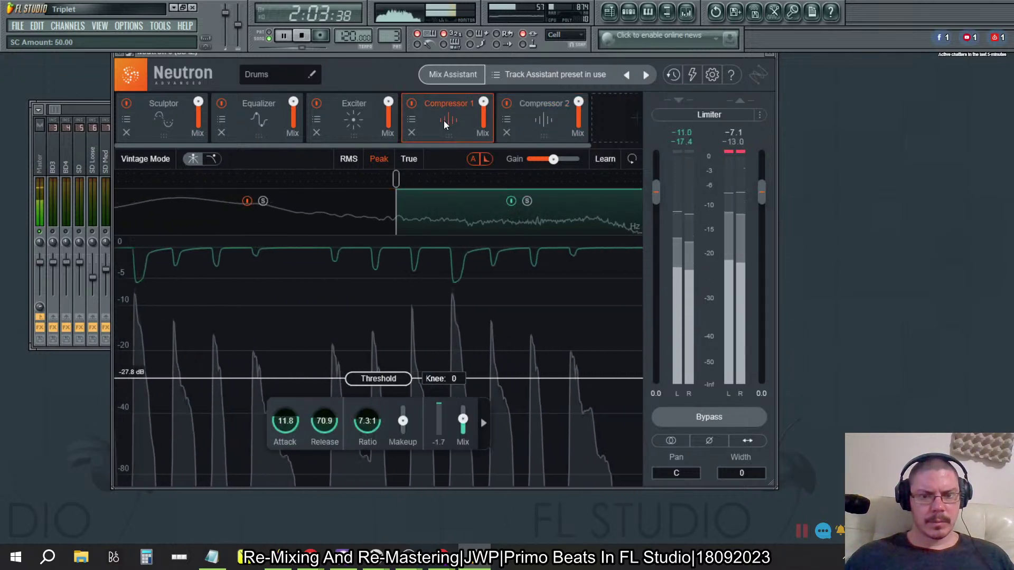
pyautogui.click(299, 230)
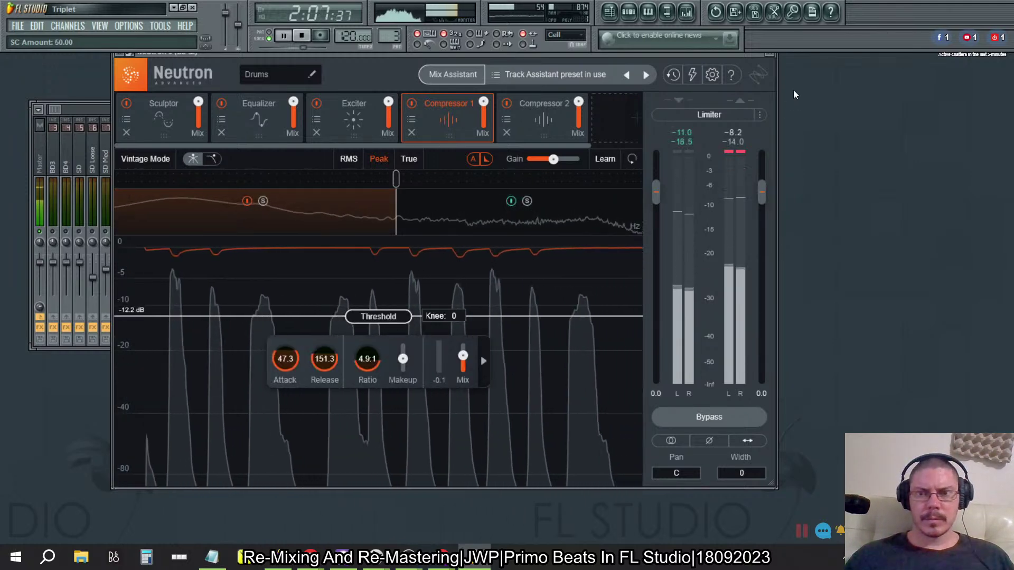
pyautogui.click(764, 58)
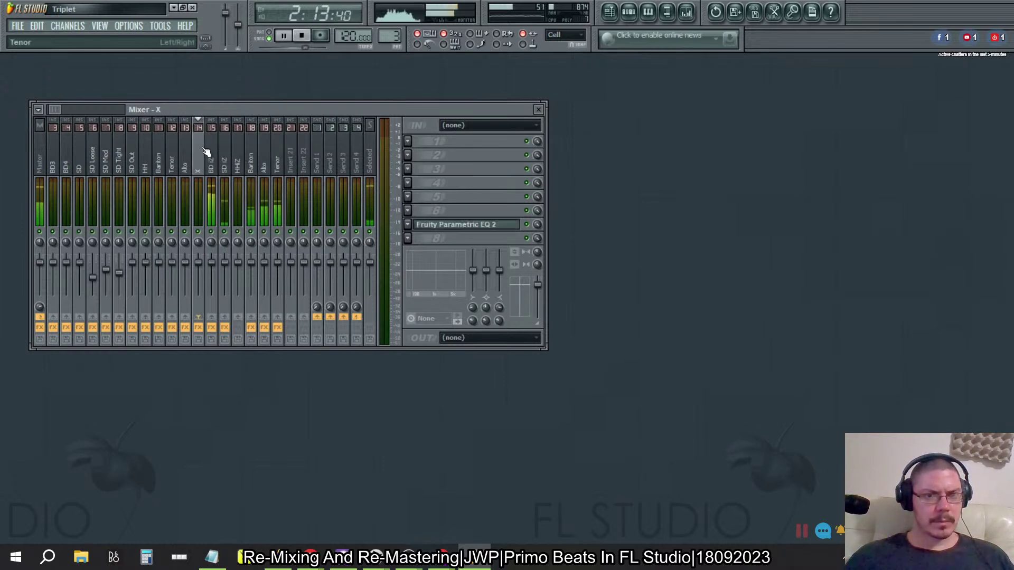
# Step: View the Master track's SPAN Plus analyser, close it, and select the Baritone track
pyautogui.click(39, 158)
pyautogui.click(467, 224)
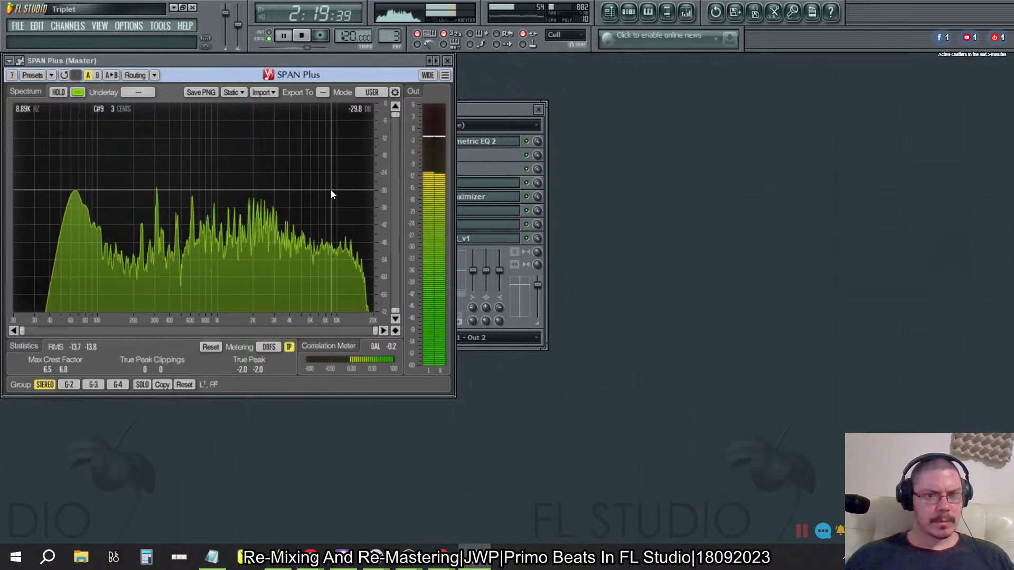
pyautogui.click(447, 60)
pyautogui.click(279, 156)
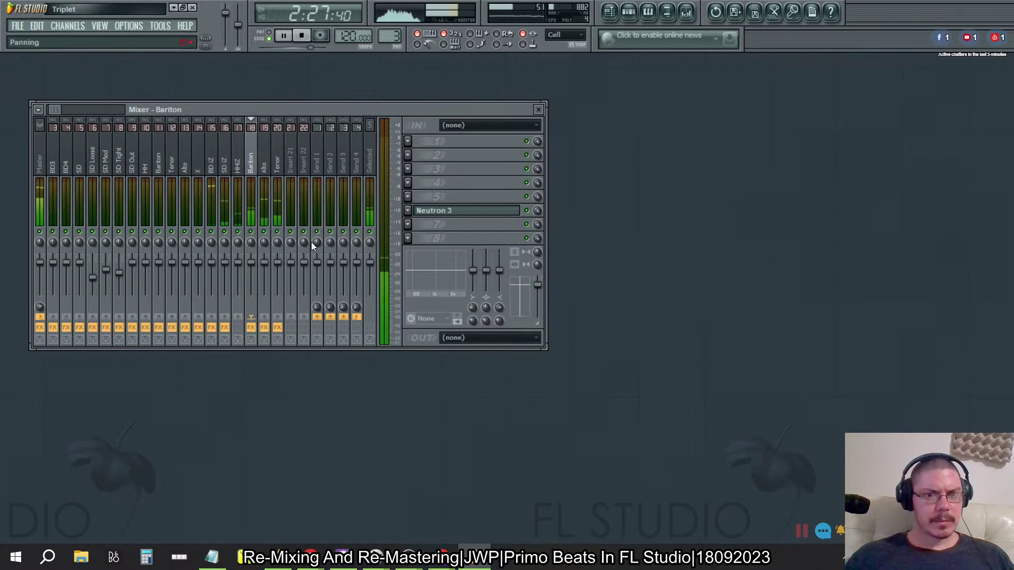
# Step: Show the Channel Rack and check Alto's first effect slot without loading anything
pyautogui.click(628, 13)
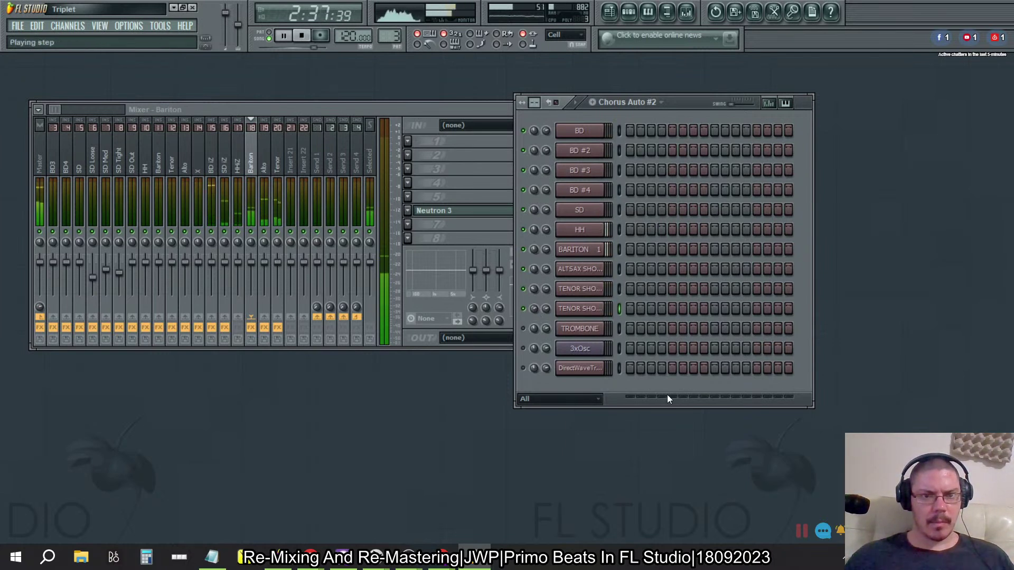
pyautogui.click(265, 164)
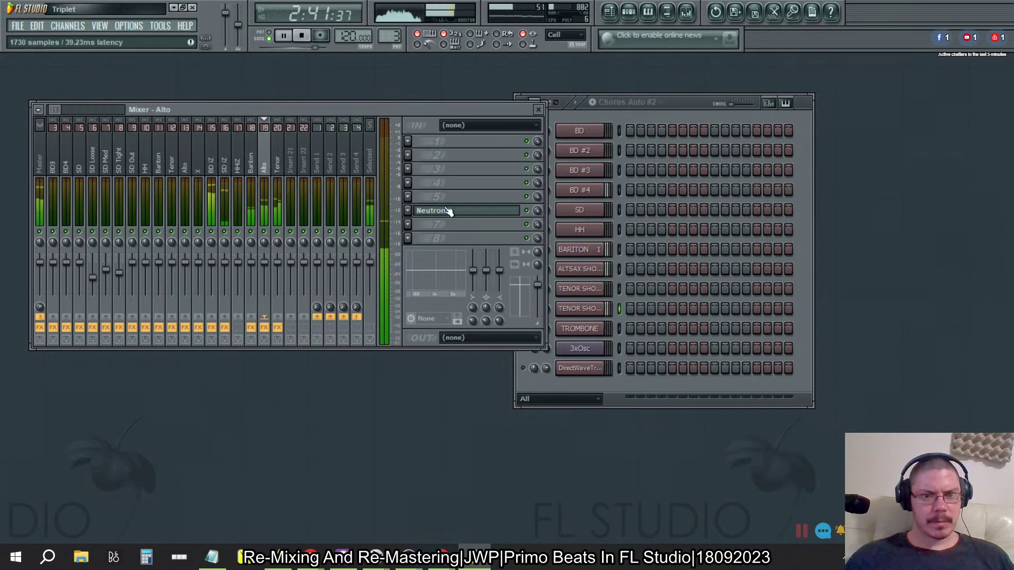
pyautogui.click(414, 143)
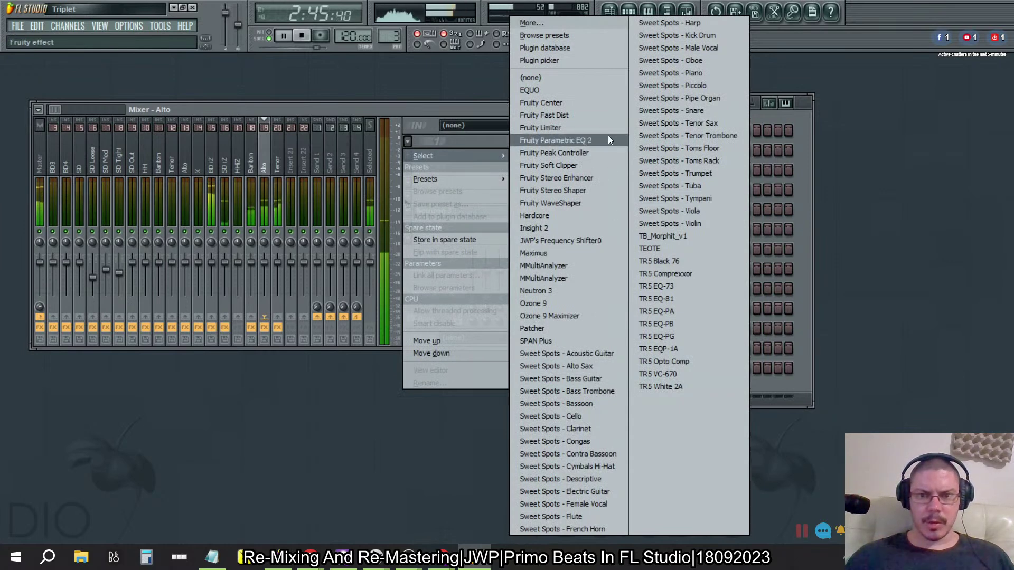
pyautogui.press('Escape')
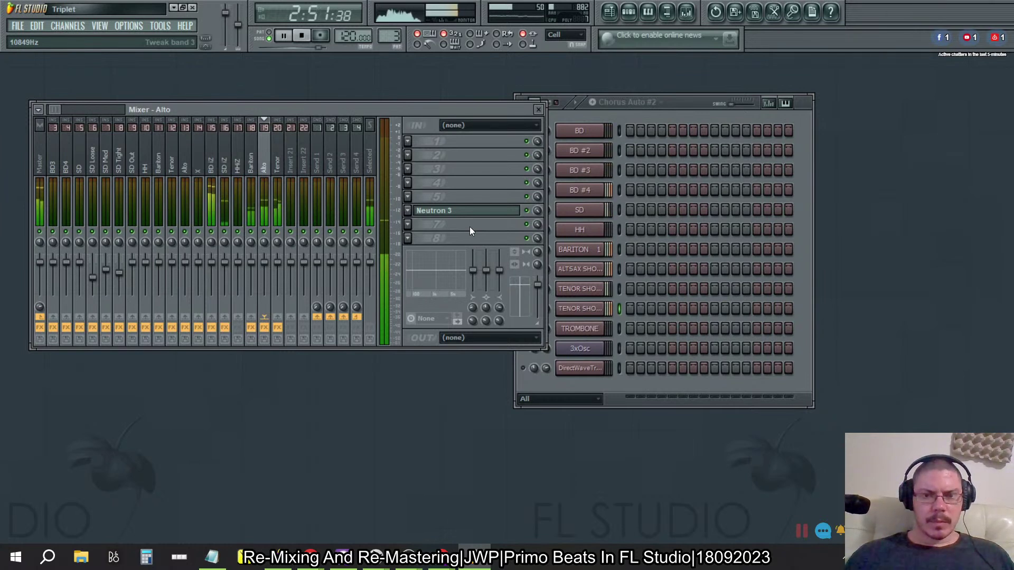
# Step: Load Fruity Stereo Enhancer on Baritone slot 1 with phase offset 9.2 ms left
pyautogui.click(252, 155)
pyautogui.click(410, 143)
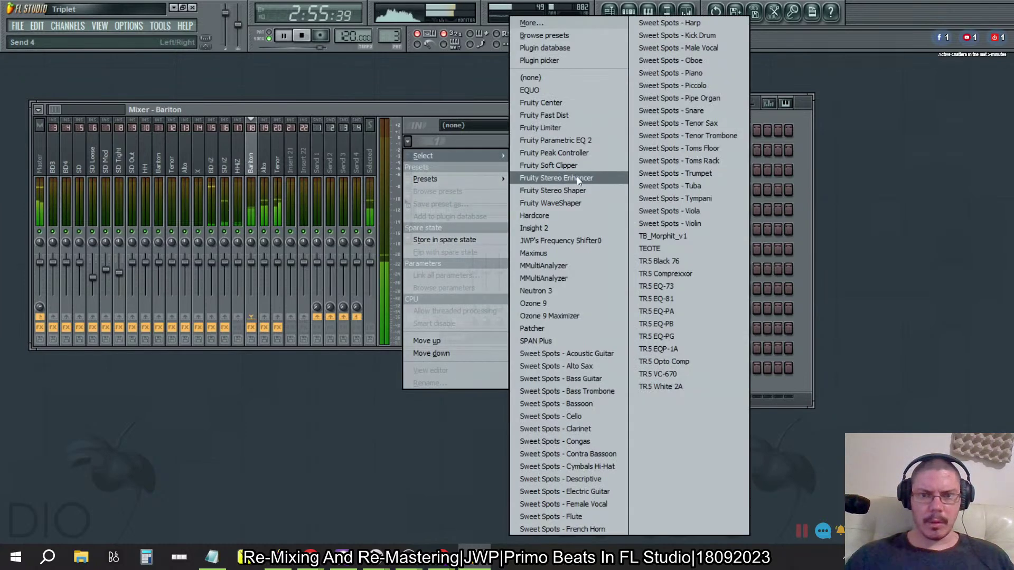
pyautogui.click(577, 178)
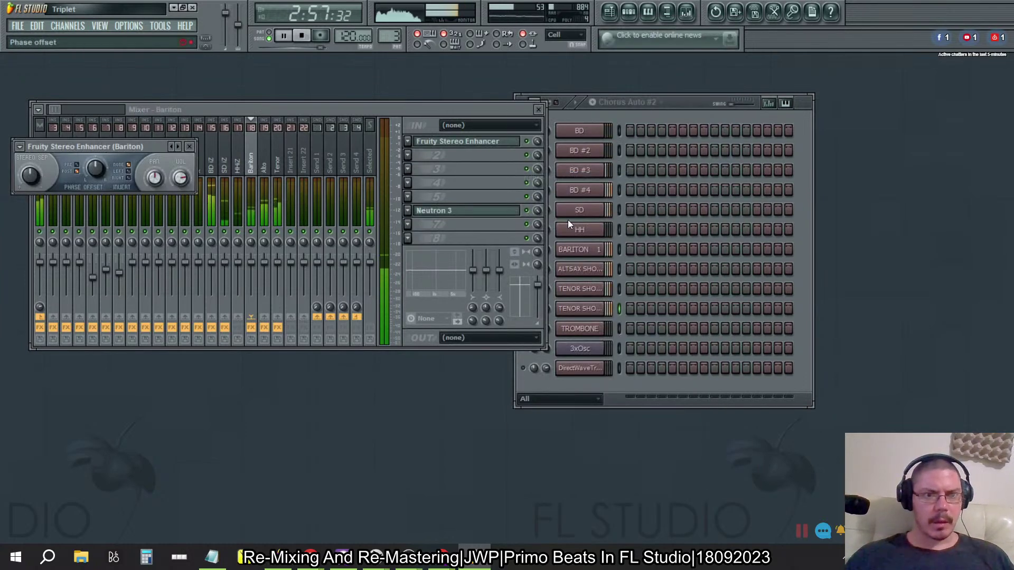
pyautogui.moveTo(575, 225); pyautogui.dragTo(815, 214)
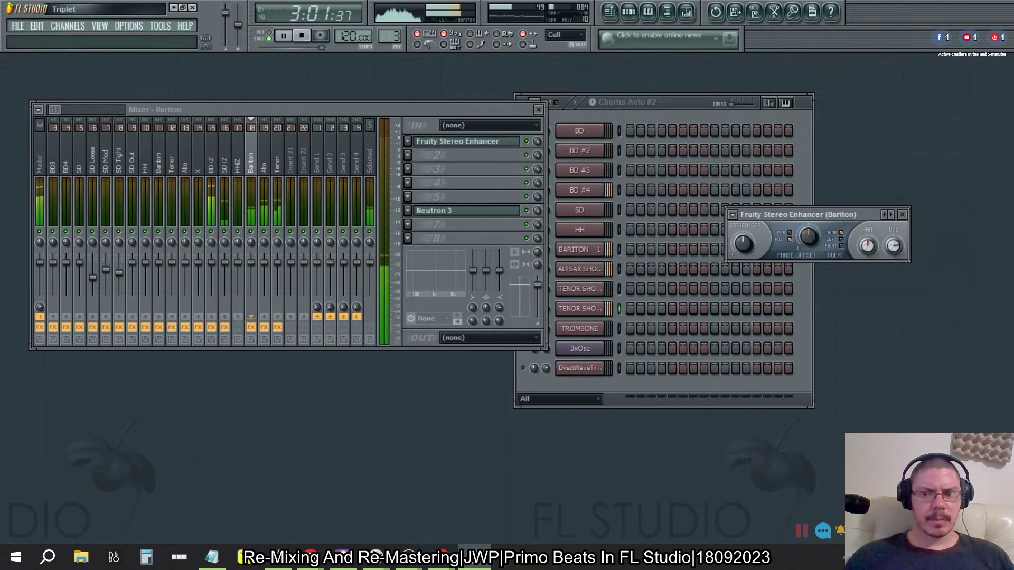
pyautogui.moveTo(808, 228)
pyautogui.mouseDown()
pyautogui.moveTo(809, 218)
pyautogui.moveTo(808, 246)
pyautogui.mouseUp()
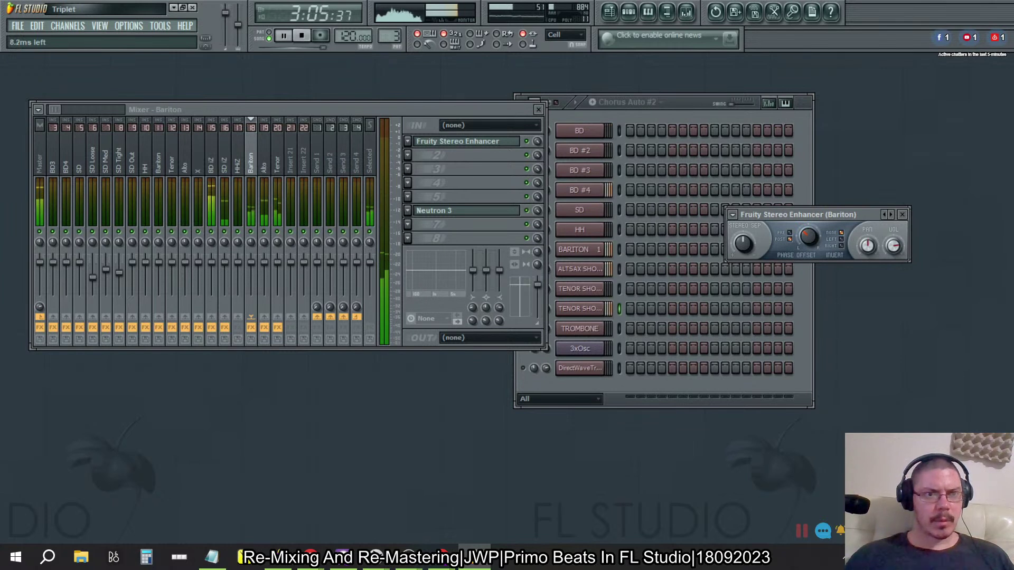
pyautogui.moveTo(808, 236); pyautogui.dragTo(808, 246)
pyautogui.click(902, 214)
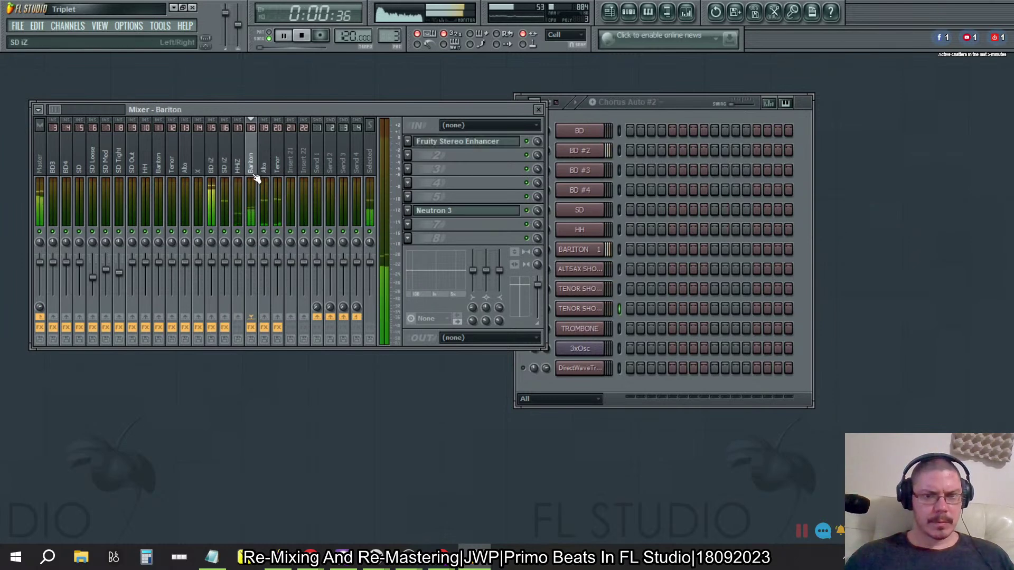
# Step: Load Fruity Stereo Enhancer on Alto slot 1 with phase offset about 10 ms right
pyautogui.click(263, 159)
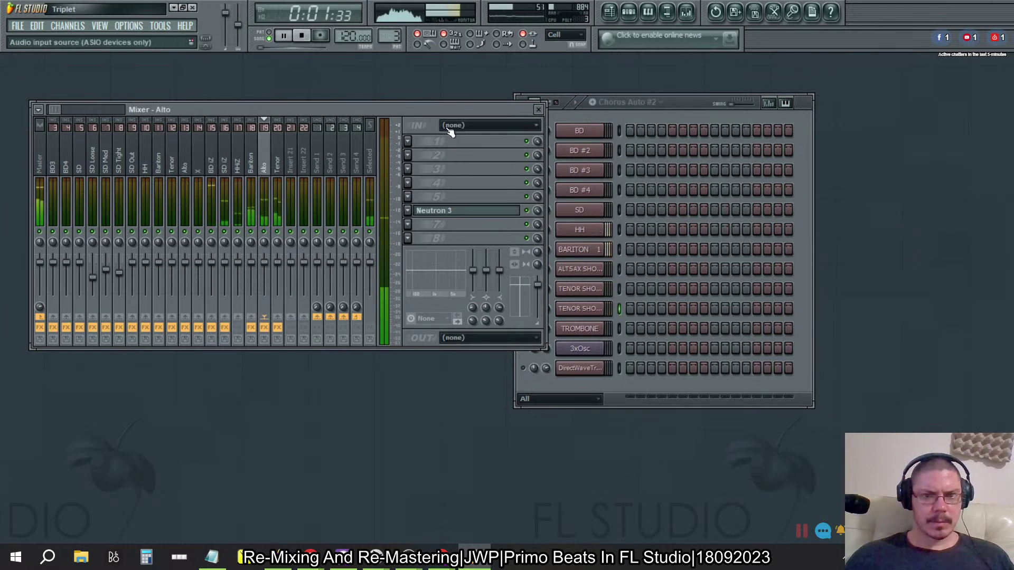
pyautogui.click(407, 142)
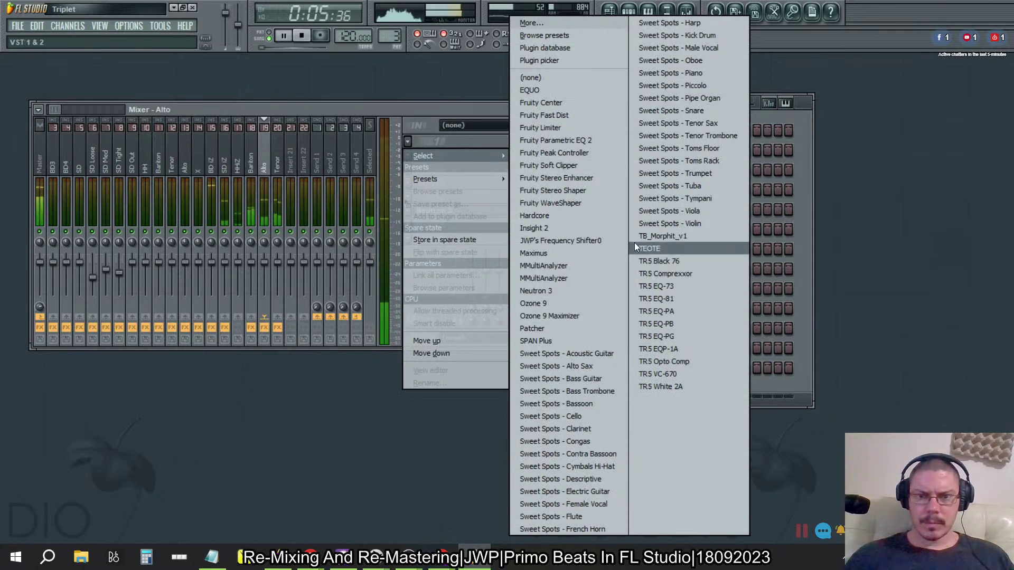
pyautogui.press('Escape')
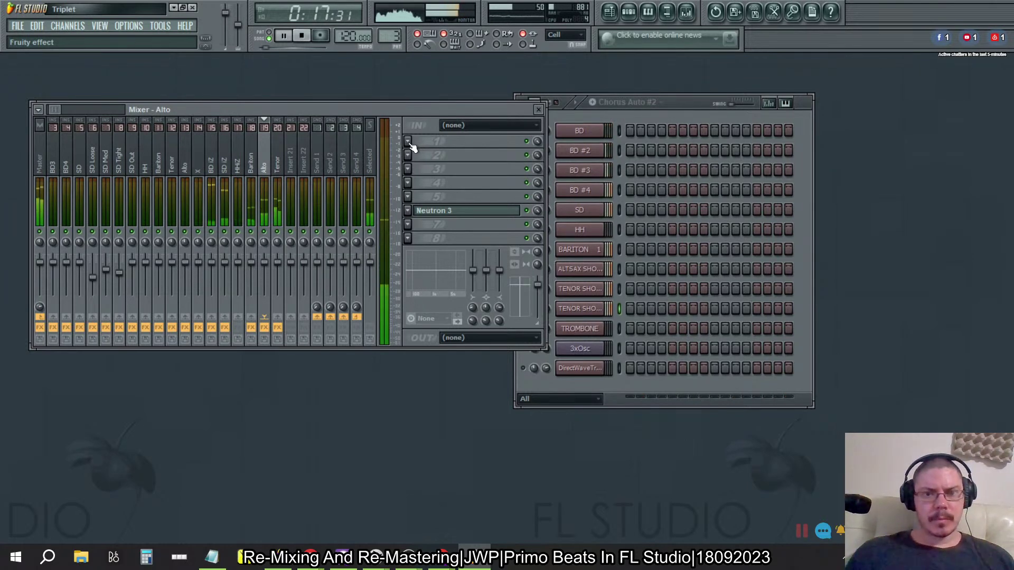
pyautogui.click(409, 143)
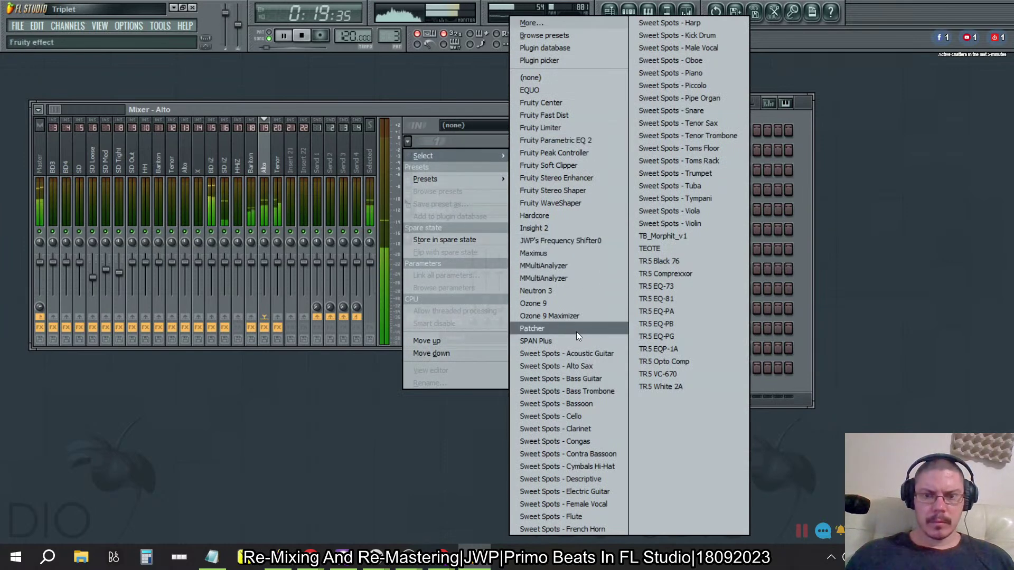
pyautogui.click(582, 180)
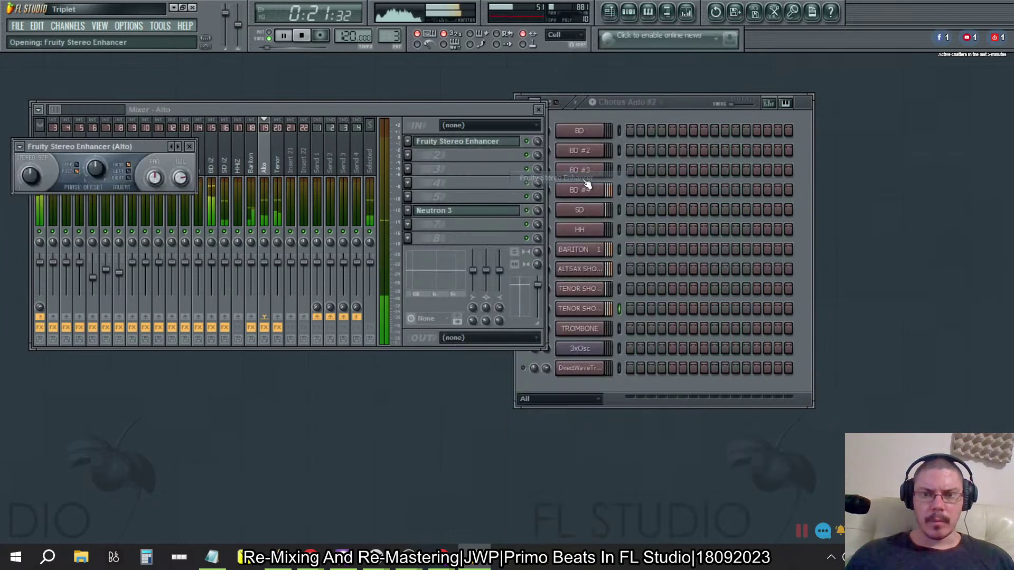
pyautogui.moveTo(108, 149)
pyautogui.mouseDown()
pyautogui.moveTo(662, 188)
pyautogui.moveTo(649, 211)
pyautogui.mouseUp()
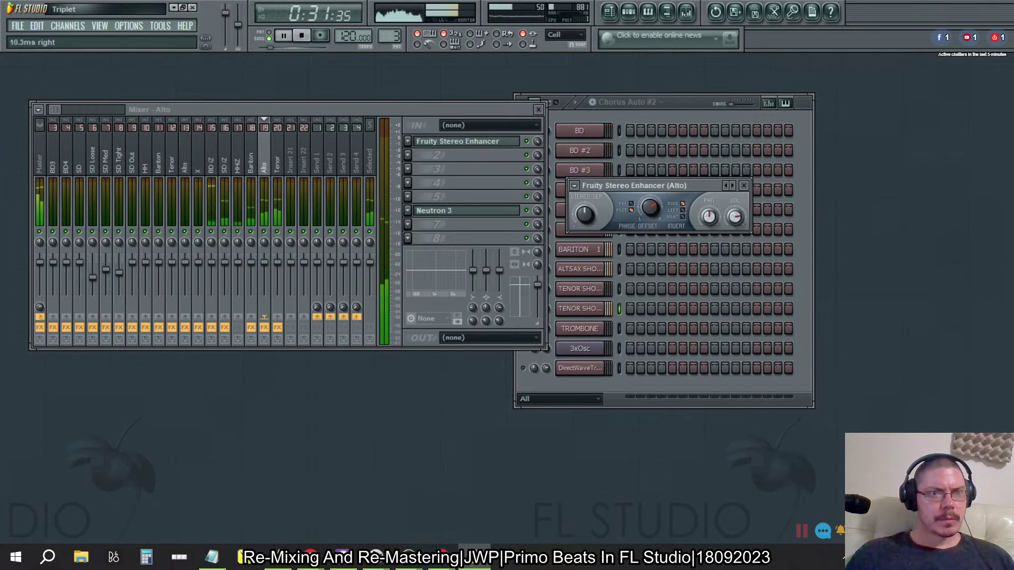
pyautogui.click(743, 185)
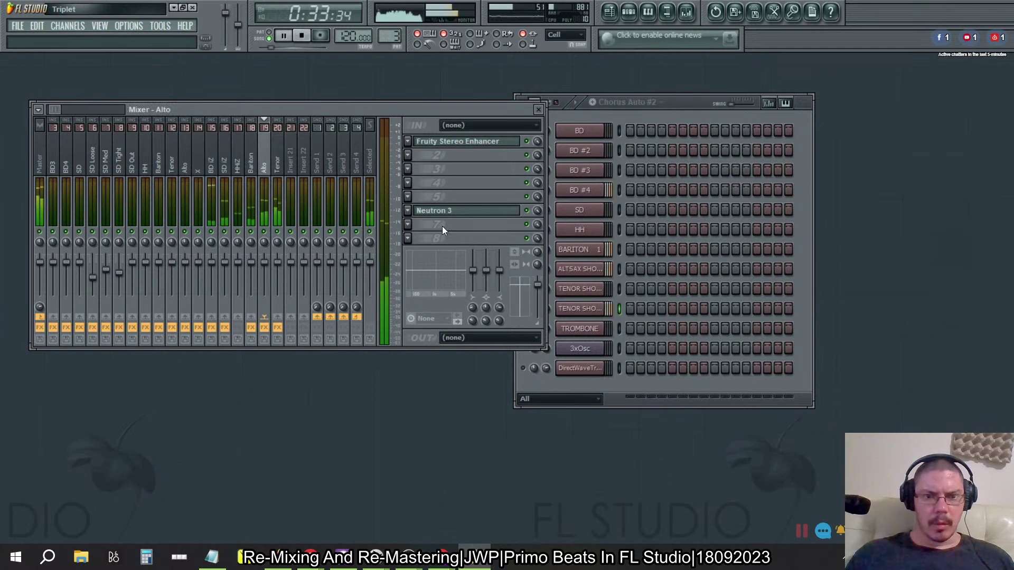
# Step: Pan TENOR SHO about 73% left and TROMBONE about 74% right, then select HHiZ
pyautogui.click(610, 382)
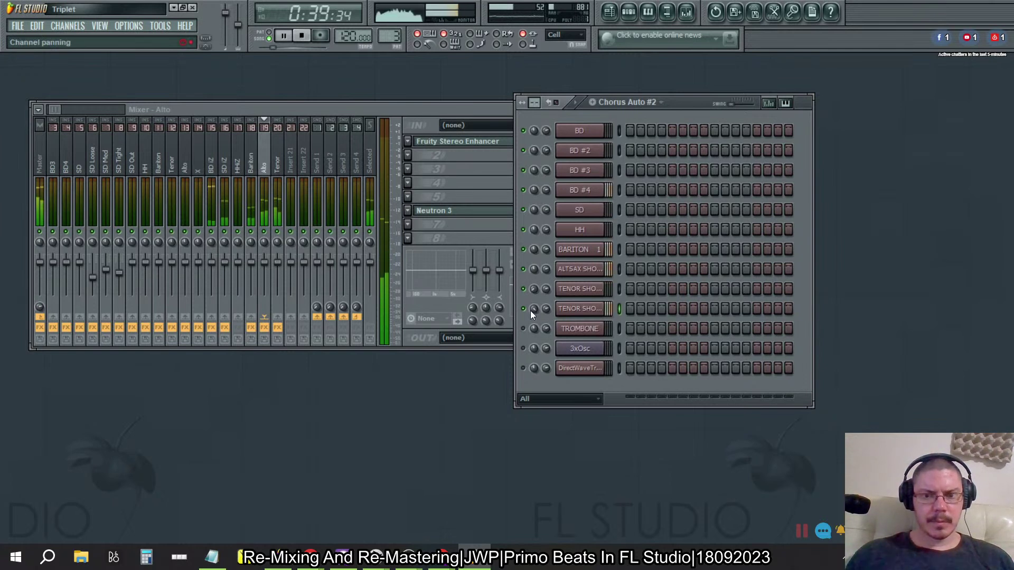
pyautogui.moveTo(530, 288); pyautogui.dragTo(530, 306)
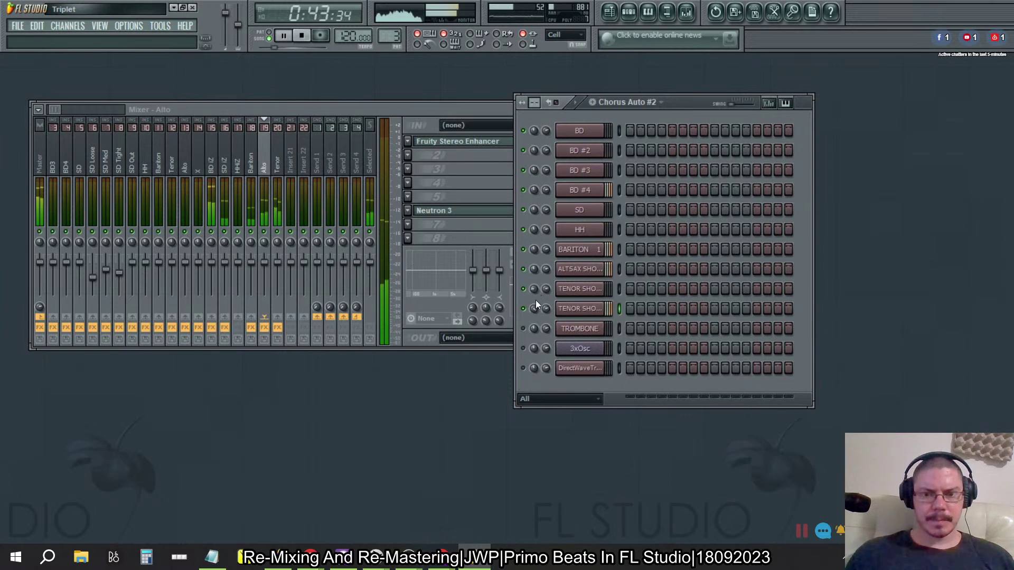
pyautogui.moveTo(533, 327); pyautogui.dragTo(533, 312)
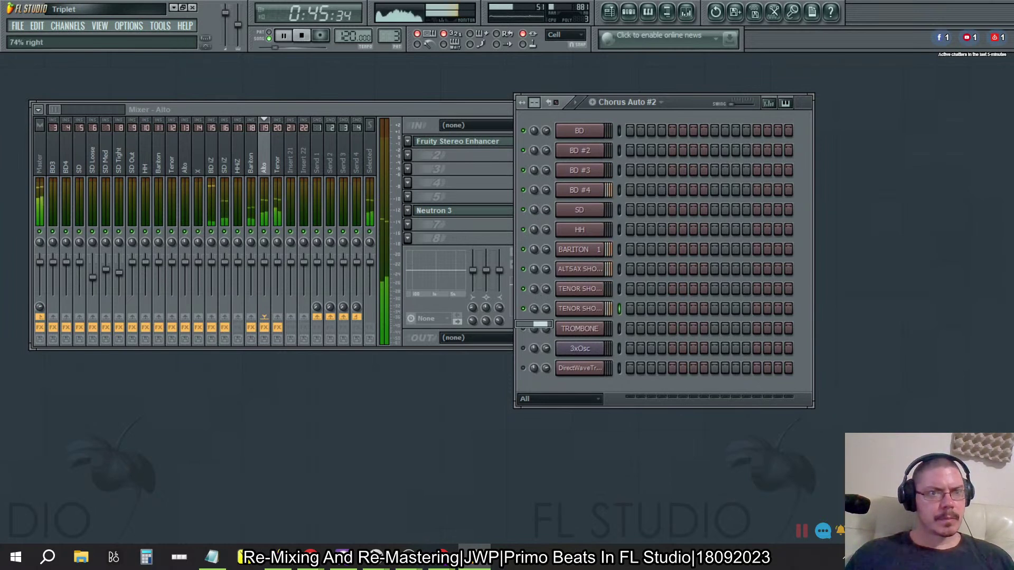
pyautogui.click(238, 159)
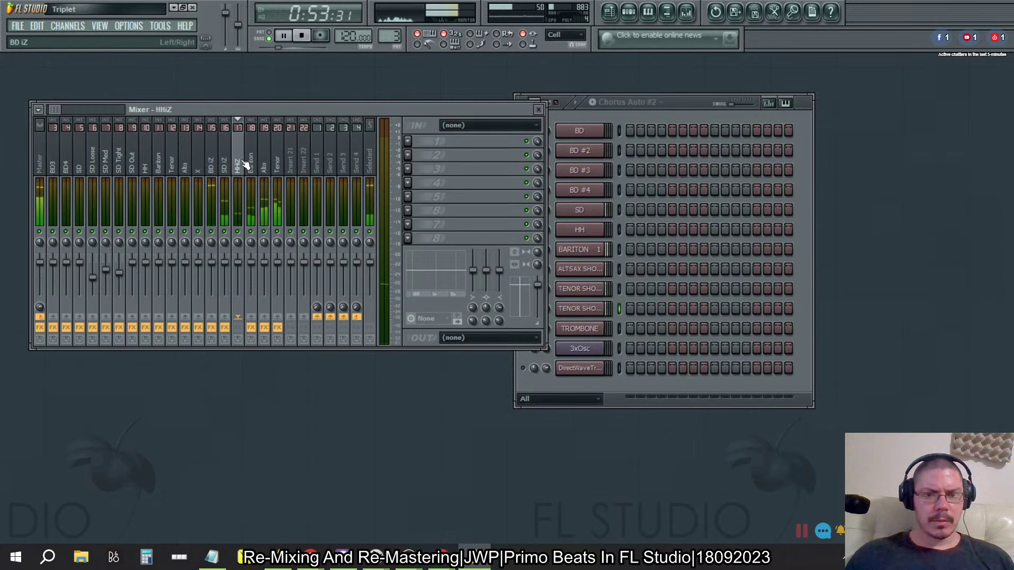
# Step: Leave HHiZ's first slot empty, open the Playlist, and select bars 1–9
pyautogui.click(407, 211)
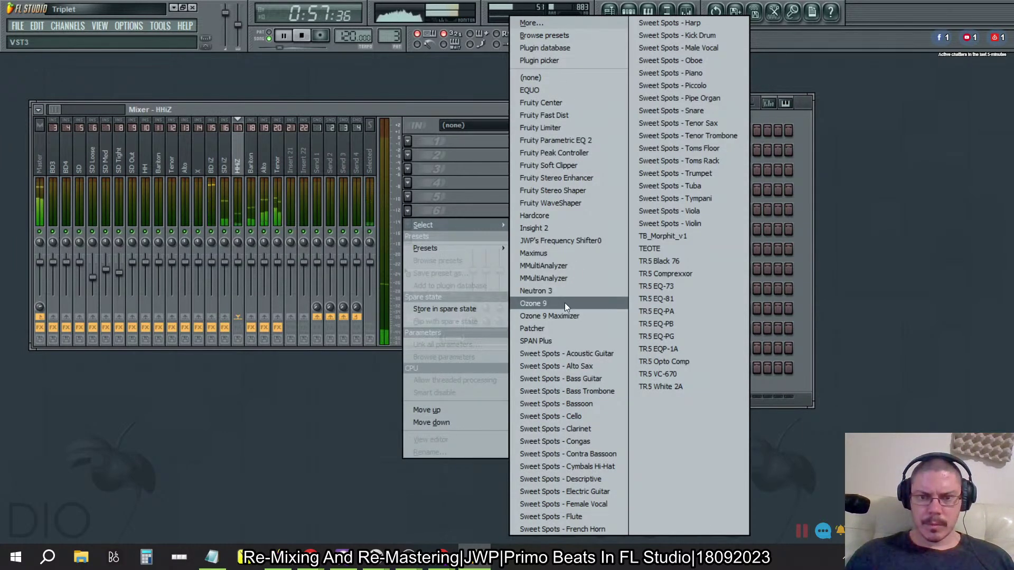
pyautogui.click(555, 291)
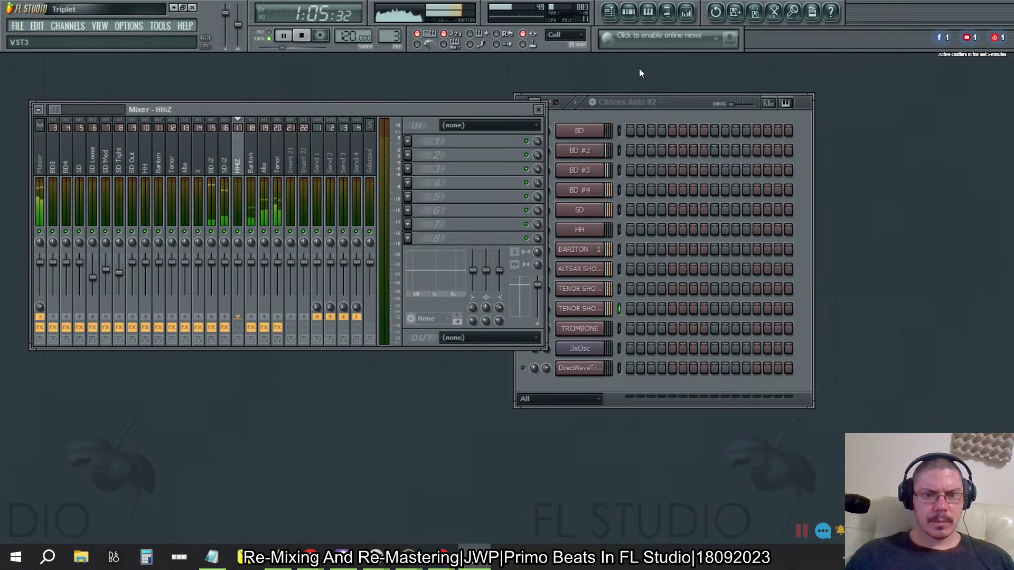
pyautogui.click(608, 11)
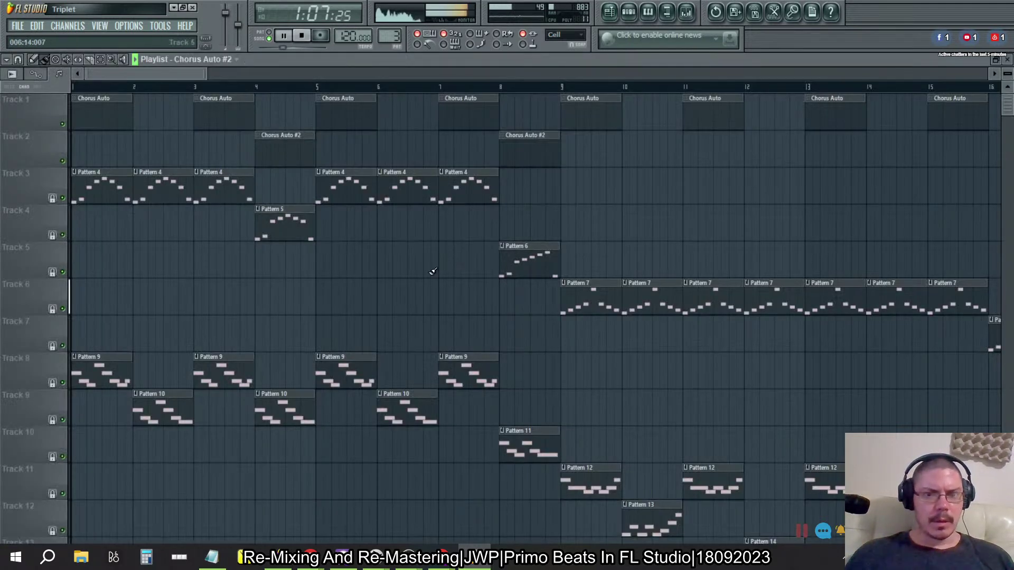
pyautogui.scroll(-5, 431, 272)
pyautogui.moveTo(307, 88); pyautogui.dragTo(237, 89)
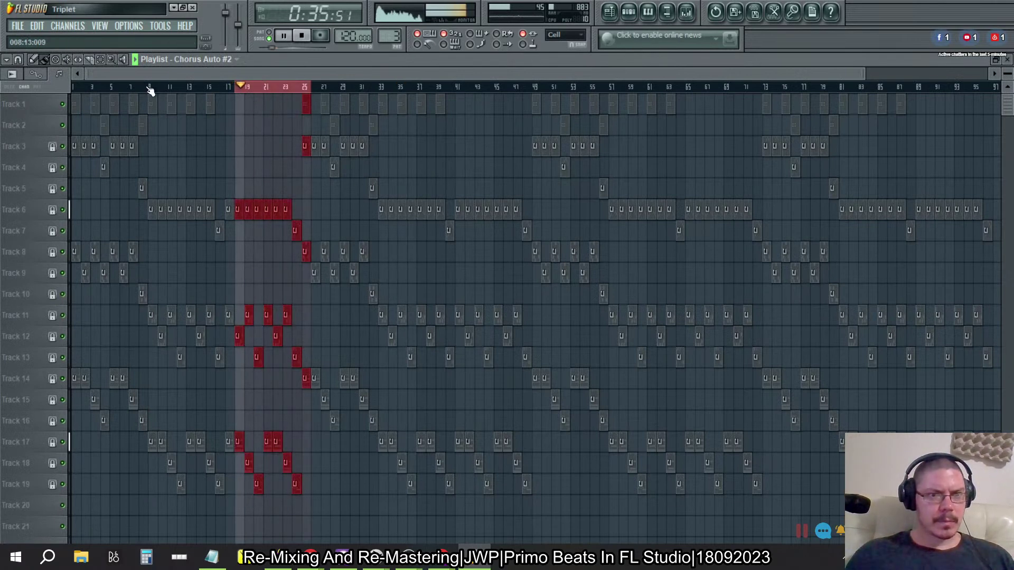
pyautogui.moveTo(149, 90); pyautogui.dragTo(72, 87)
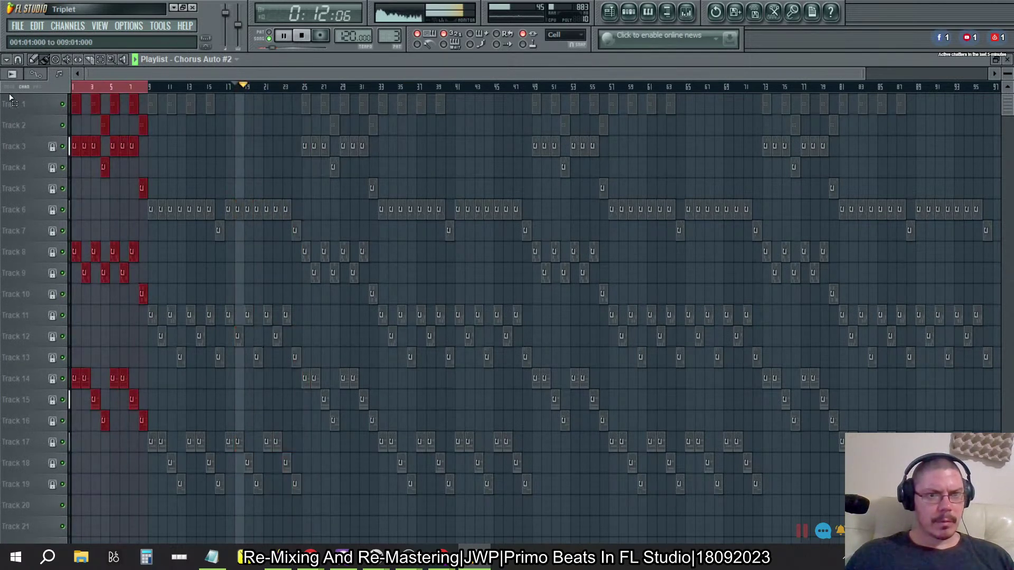
# Step: Load Neutron 3 on HHiZ slot 1 and start its Track Enhance mix assistant
pyautogui.click(1007, 59)
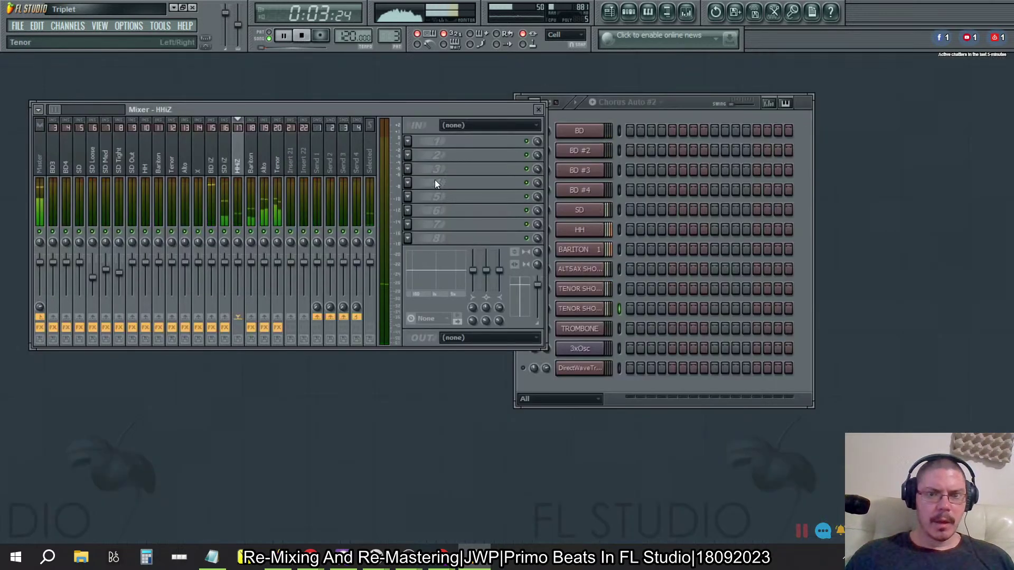
pyautogui.click(411, 143)
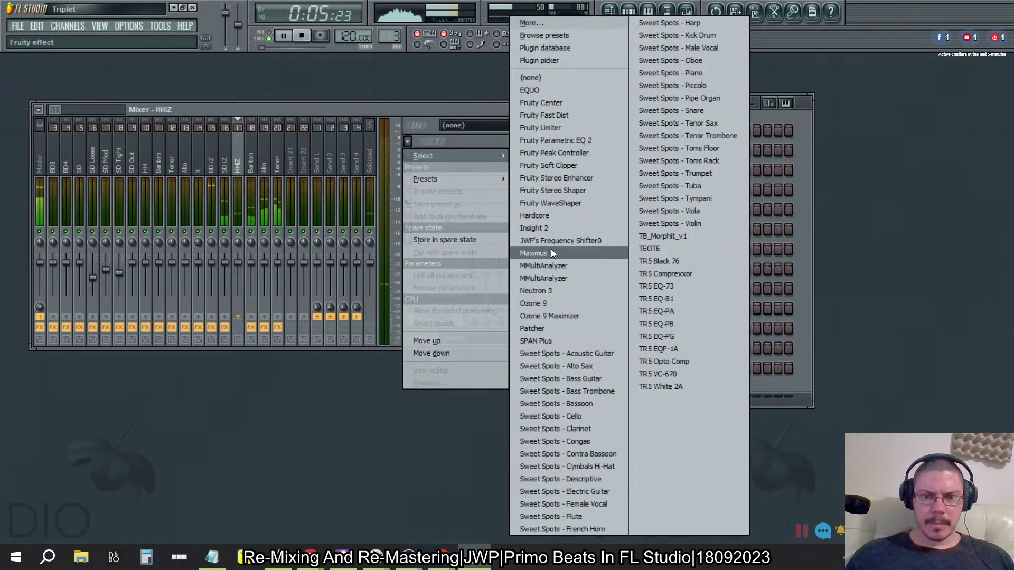
pyautogui.click(544, 290)
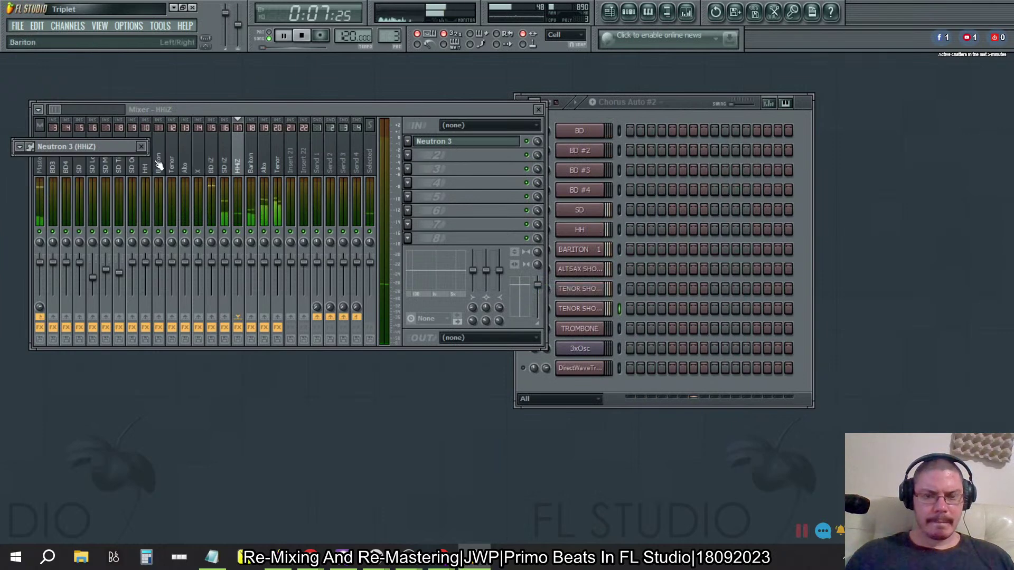
pyautogui.moveTo(89, 147)
pyautogui.mouseDown()
pyautogui.moveTo(414, 208)
pyautogui.moveTo(330, 139)
pyautogui.mouseUp()
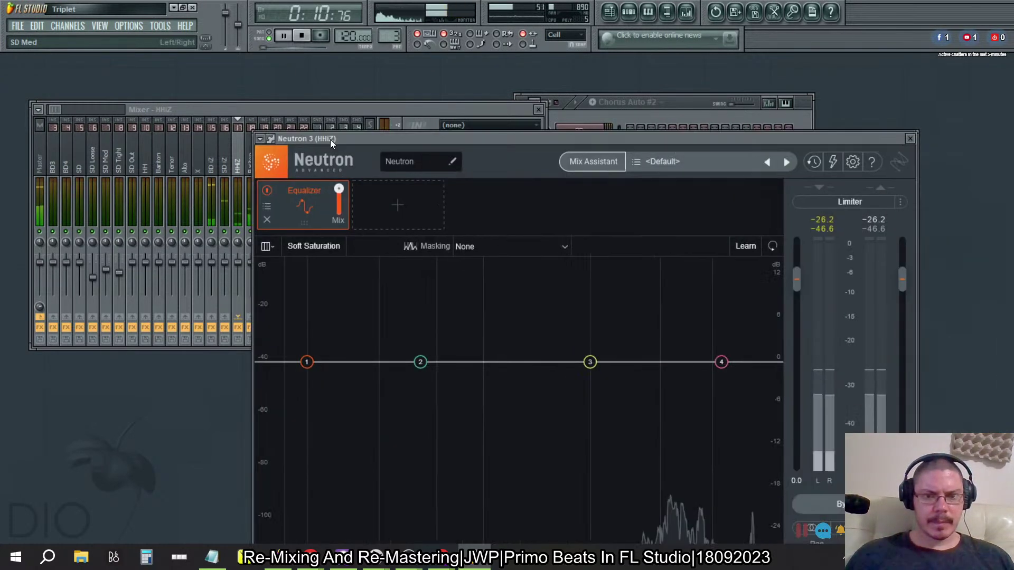
pyautogui.click(578, 160)
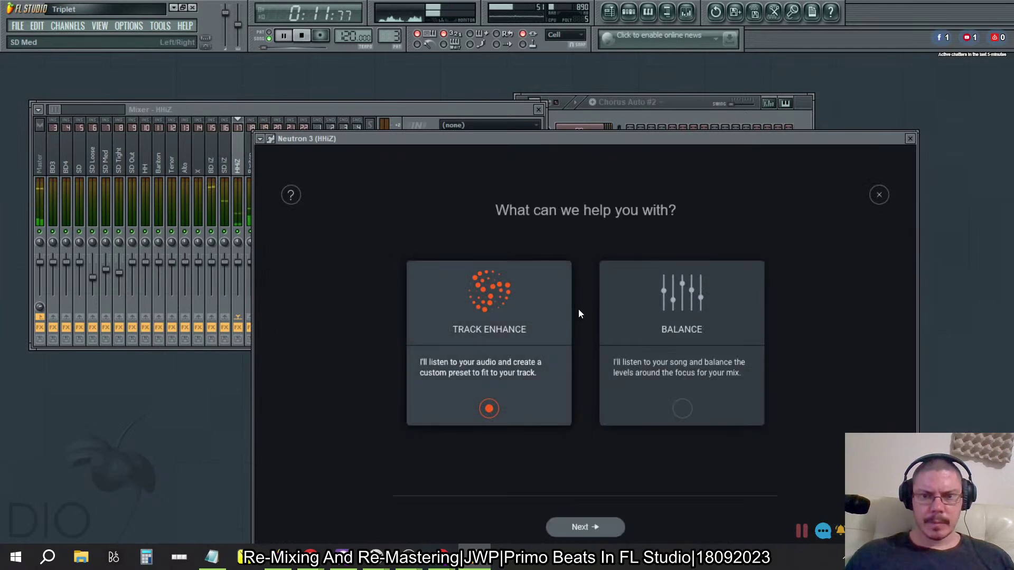
pyautogui.click(583, 525)
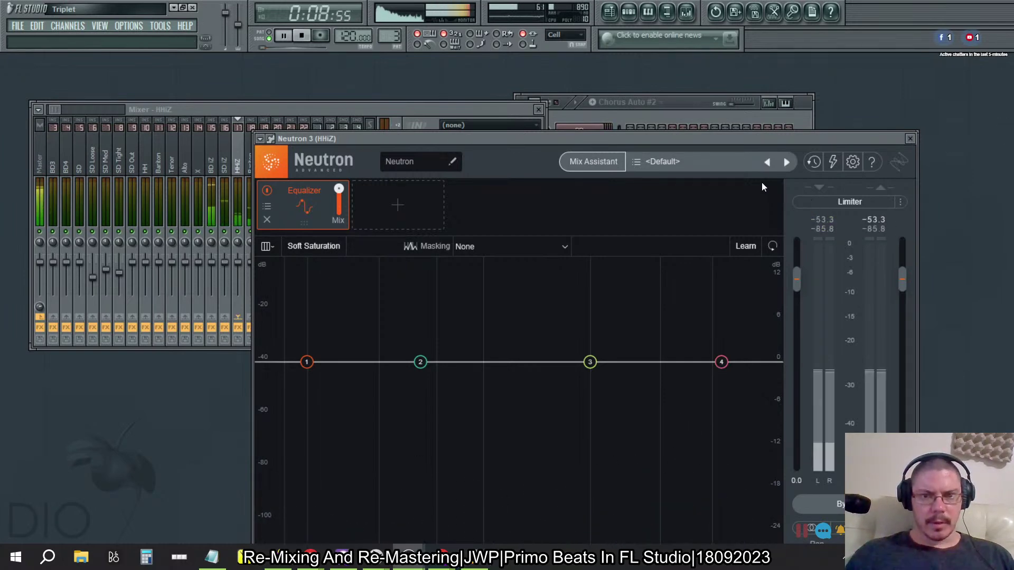
# Step: Switch to the Internet Archive upload page in Firefox
pyautogui.hotkey('alt', 'Tab')
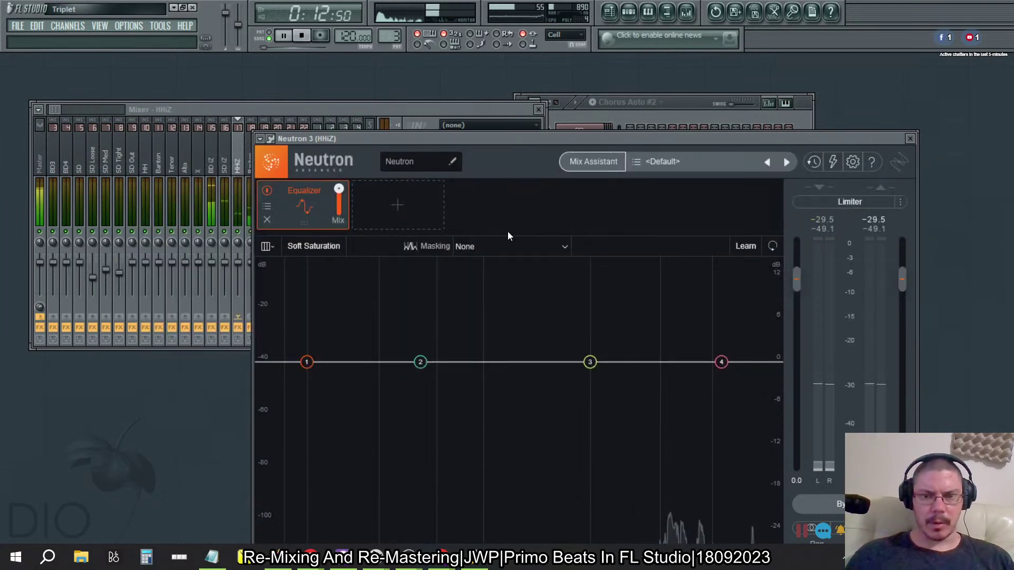
pyautogui.hotkey('alt', 'Tab')
pyautogui.press('Tab')
pyautogui.press('Tab')
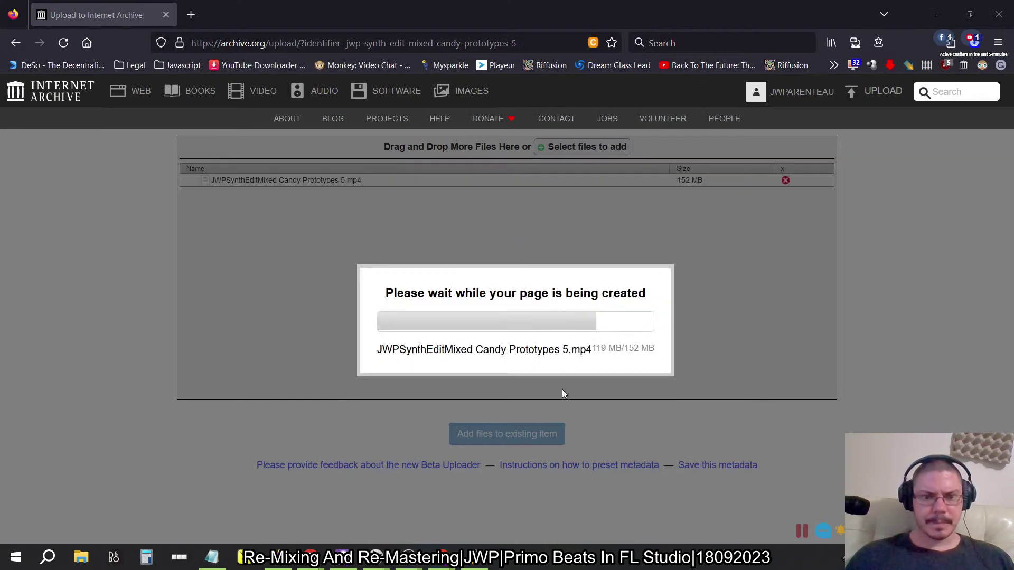
# Step: Switch from the Firefox upload page to the full-screen BackgroundBanner window
pyautogui.hotkey('alt', 'Tab')
pyautogui.press('Tab')
pyautogui.press('Tab')
pyautogui.press('Tab')
pyautogui.press('Tab')
pyautogui.press('Tab')
pyautogui.press('Tab')
pyautogui.hotkey('alt', 'Tab')
pyautogui.press('Tab')
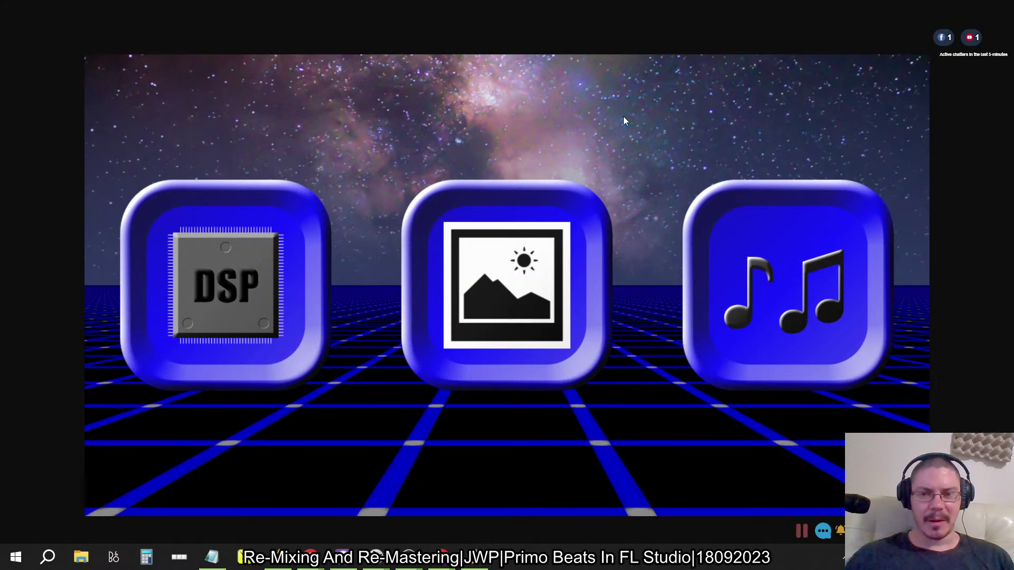
# Step: Cycle through open windows with Alt+Tab, trying to reach 'Triplet - FL Studio 10'
pyautogui.hotkey('alt', 'Tab')
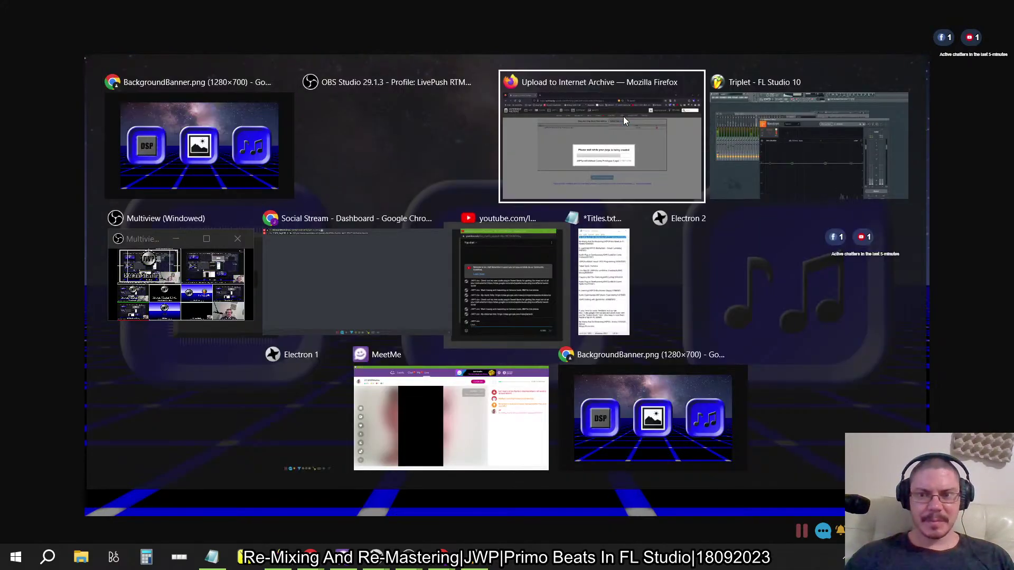
pyautogui.hotkey('alt', 'Tab')
pyautogui.hotkey('alt', 'Tab')
pyautogui.hotkey('alt', 'Tab')
pyautogui.press('Escape')
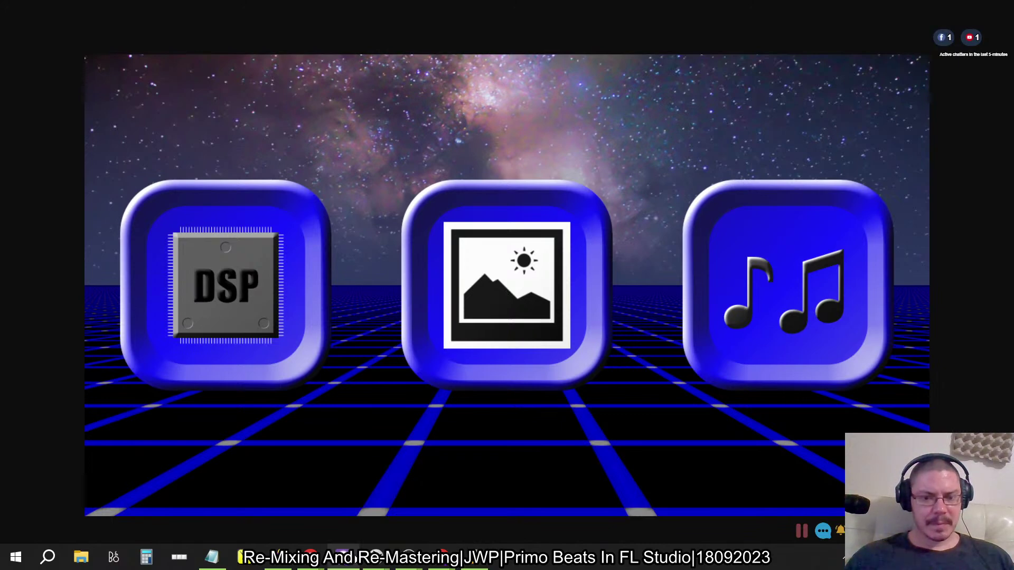
pyautogui.hotkey('alt', 'Tab')
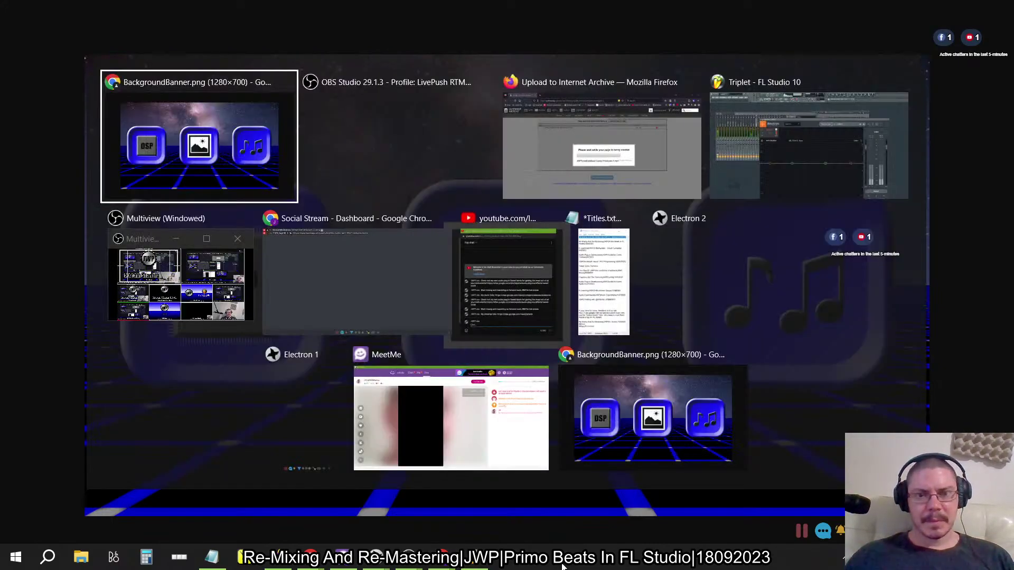
pyautogui.hotkey('alt', 'Tab')
pyautogui.hotkey('alt', 'Tab')
pyautogui.hotkey('alt', 'Tab')
pyautogui.hotkey('alt', 'Tab')
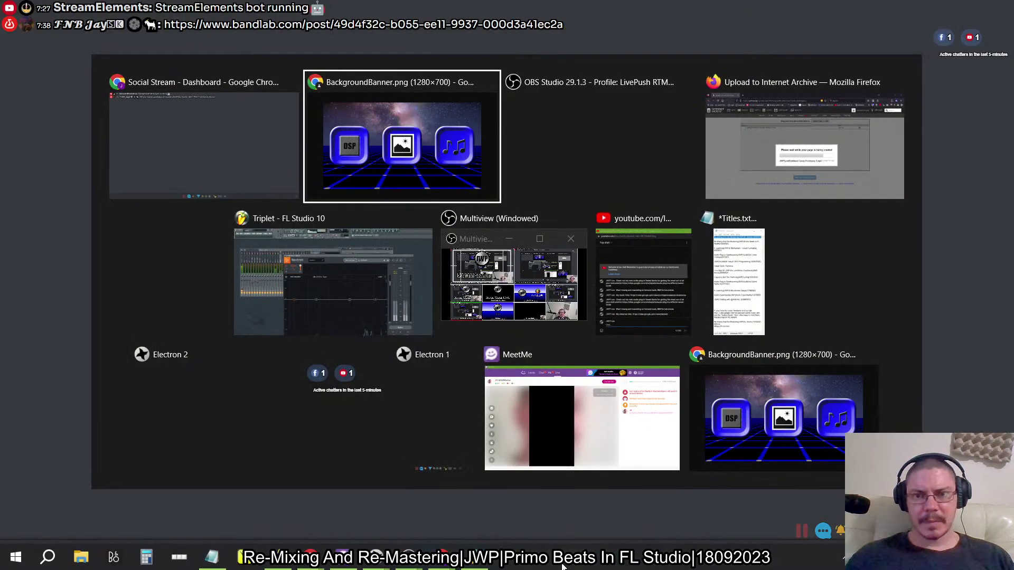
pyautogui.hotkey('alt', 'Tab')
pyautogui.hotkey('alt', 'Tab')
pyautogui.hotkey('alt', 'Tab')
pyautogui.hotkey('alt', 'Tab')
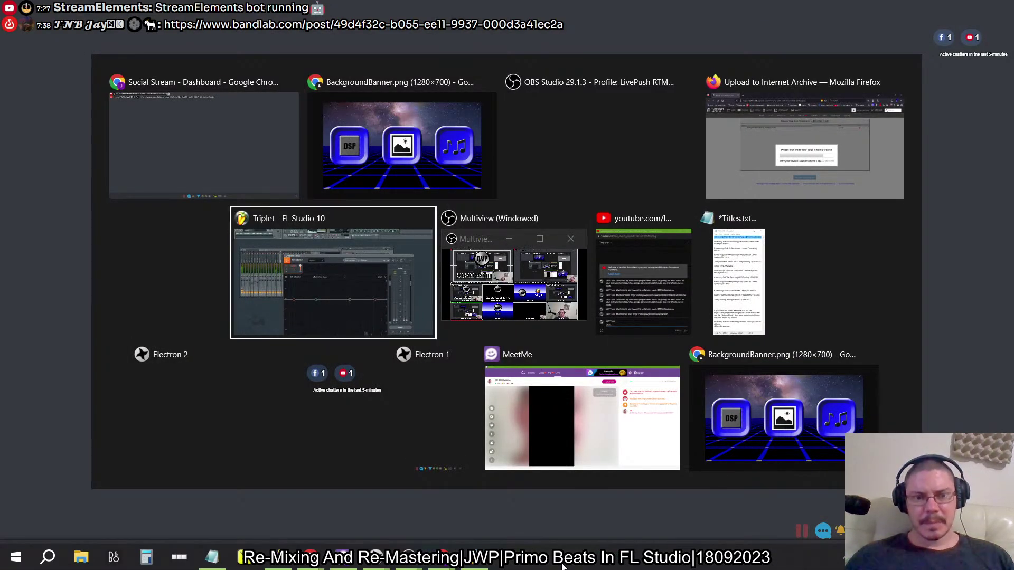